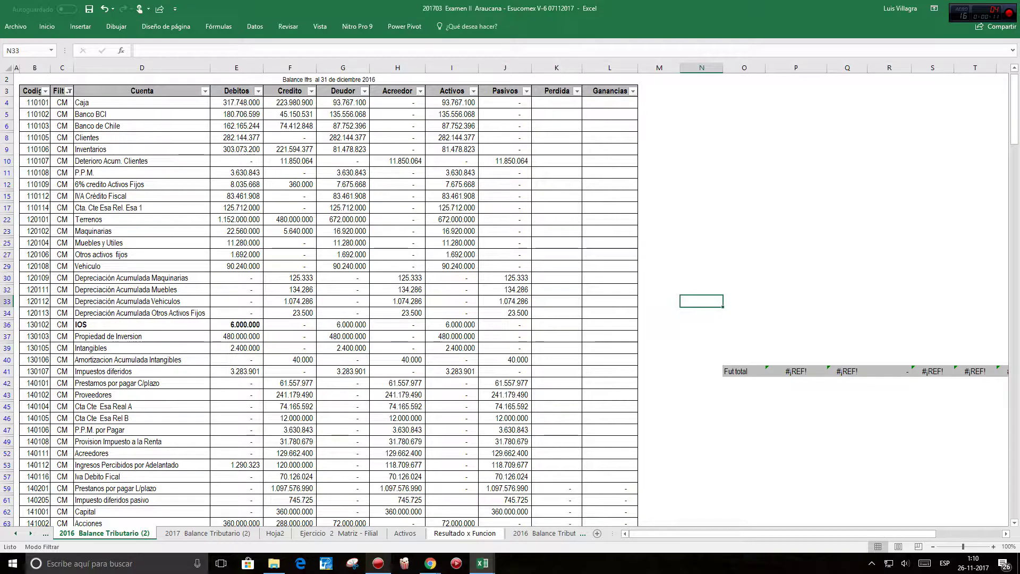
Step: Examine the Caja row's debit, credit and asset amounts in the 2016 balance, along with the Perdida and Ganancias column headings
scroll(505, 301, up, 1)
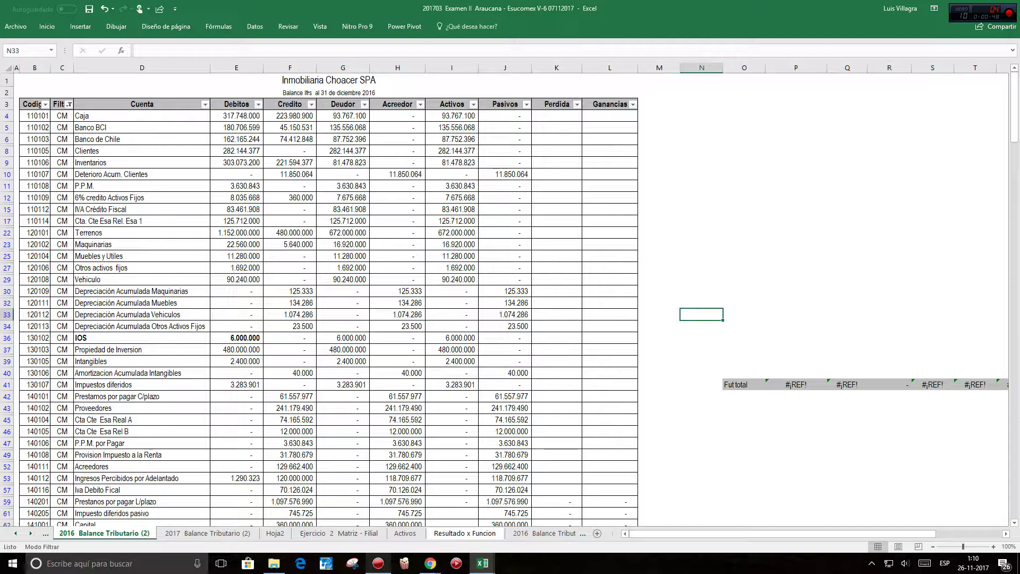
click(237, 105)
click(290, 115)
click(236, 116)
click(290, 115)
click(237, 115)
click(289, 115)
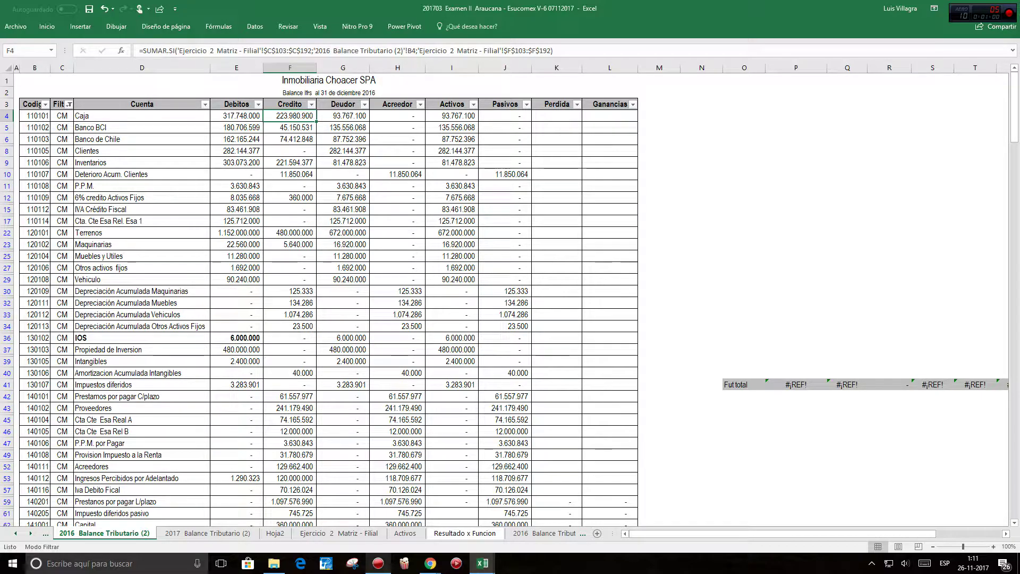
click(451, 115)
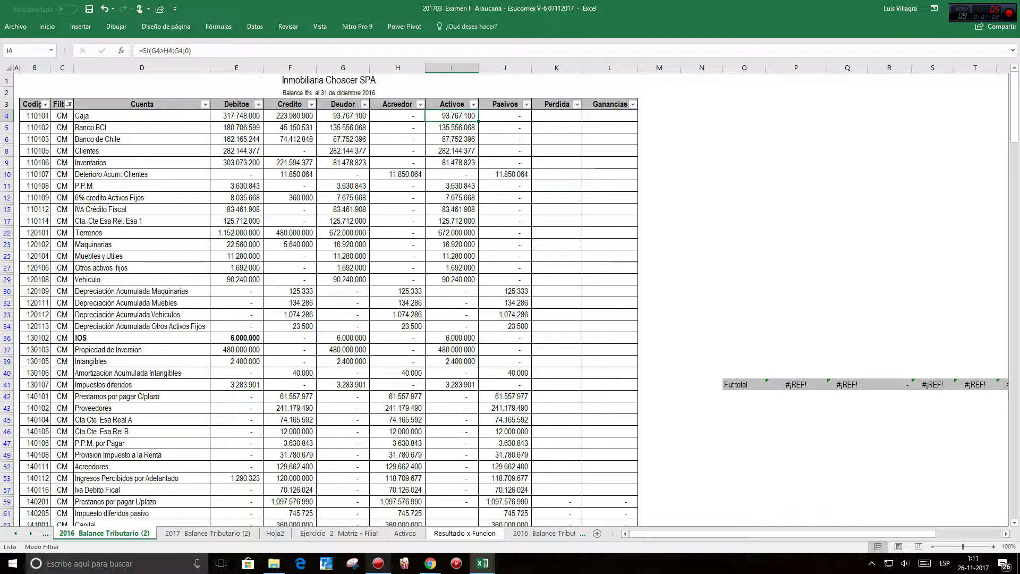
key(Up)
key(Right)
key(Right)
key(Right)
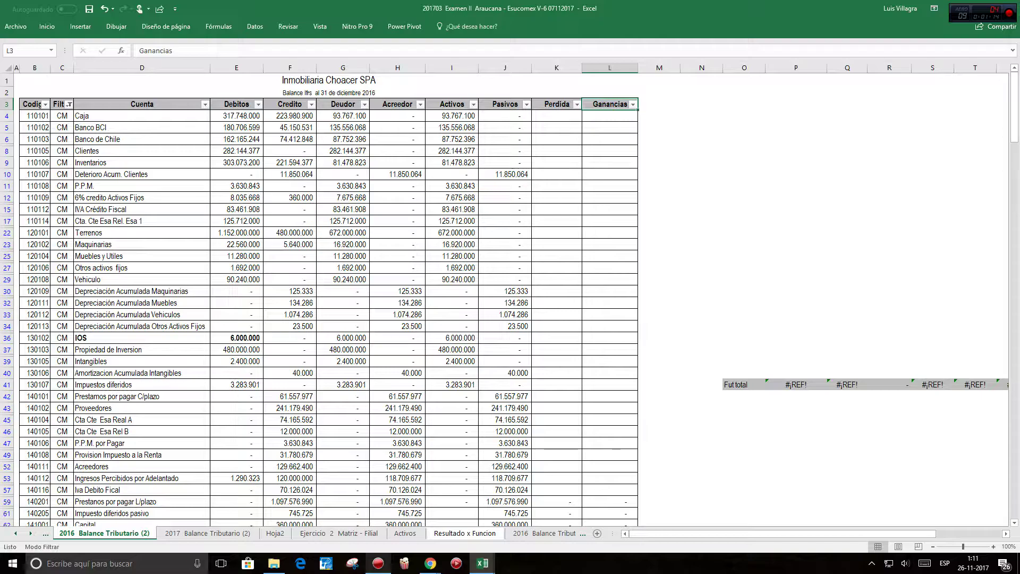
Step: Review the current accounts from Clientes to Cta. Cte Esa Rel. Esa 1, comparing IVA Crédito Fiscal with Iva Debito Fical
click(451, 151)
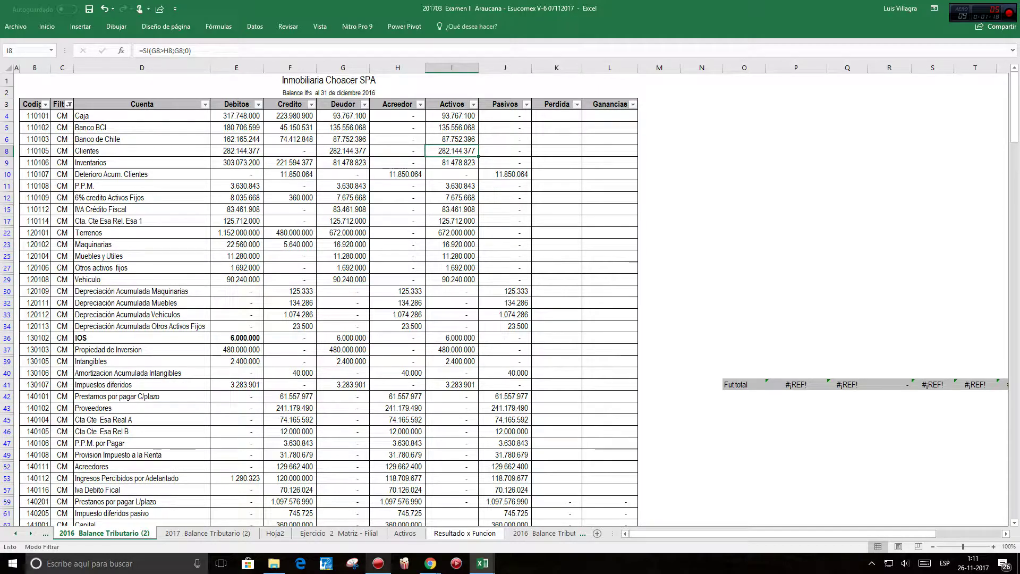
click(451, 162)
click(505, 174)
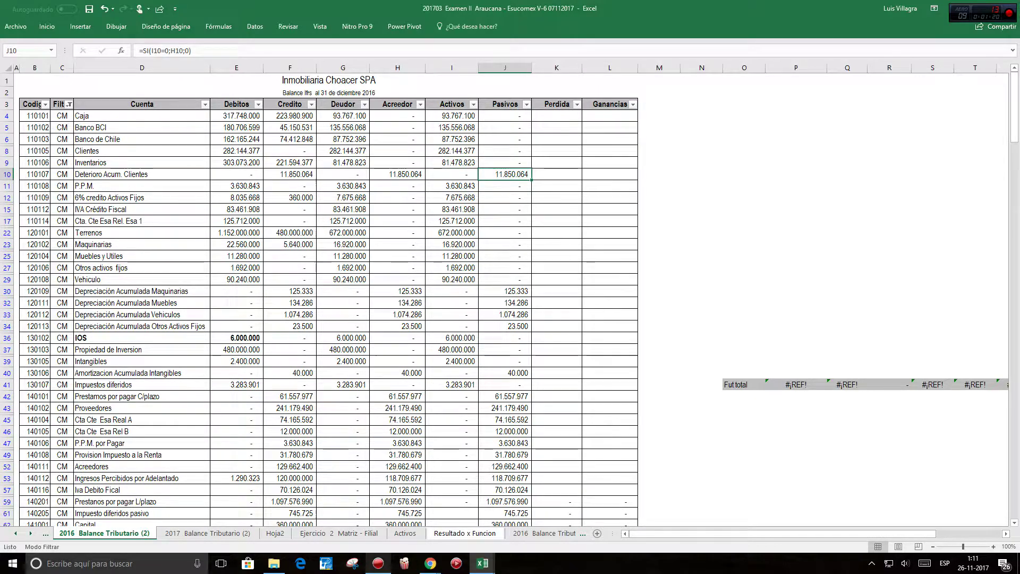
click(452, 186)
click(451, 197)
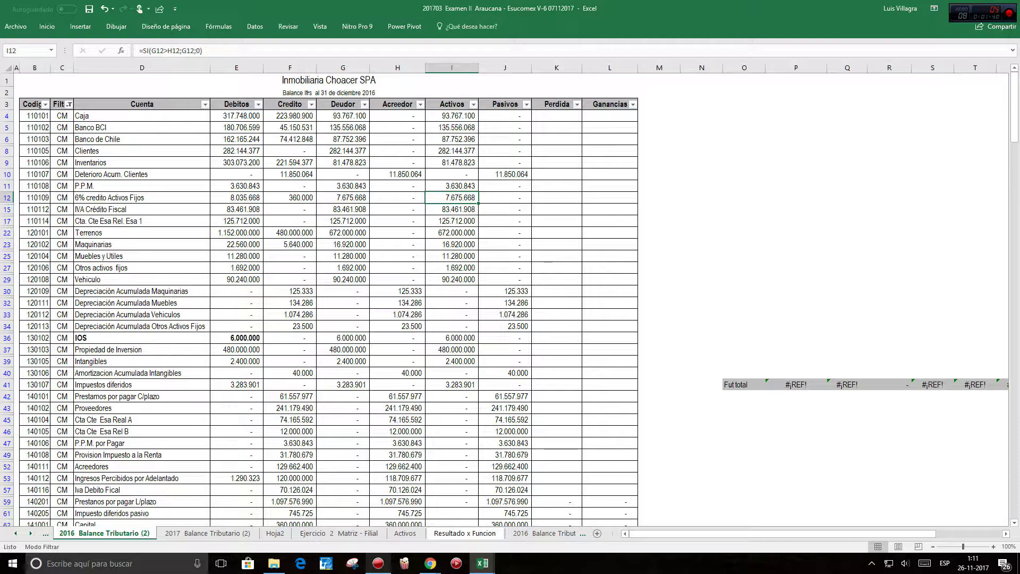
click(451, 209)
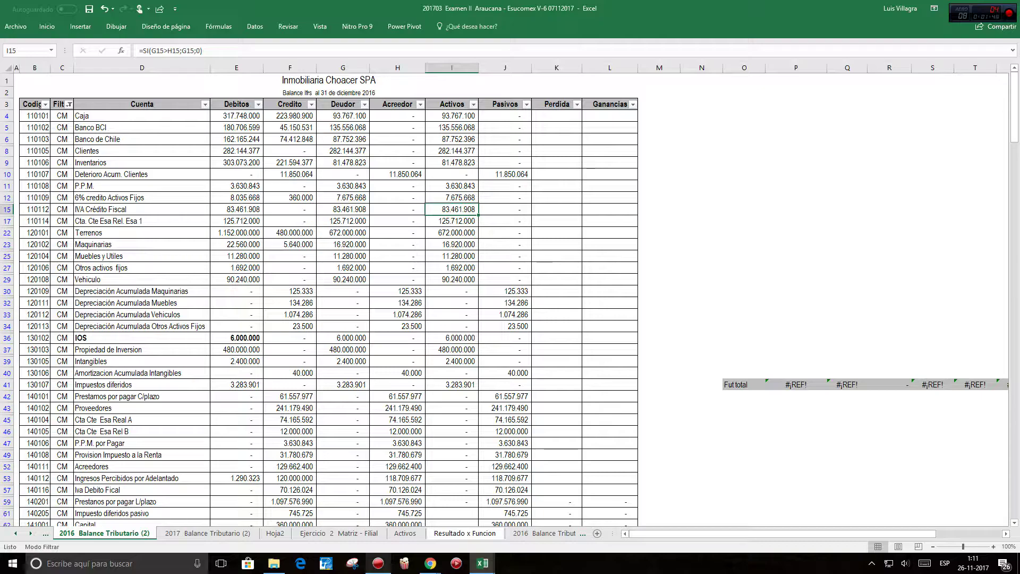
click(504, 489)
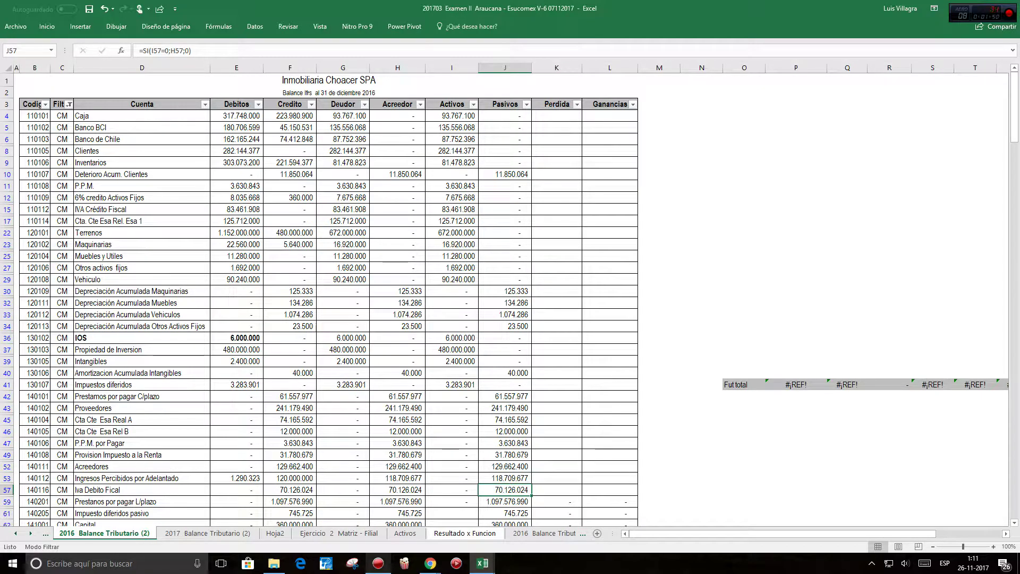
click(451, 209)
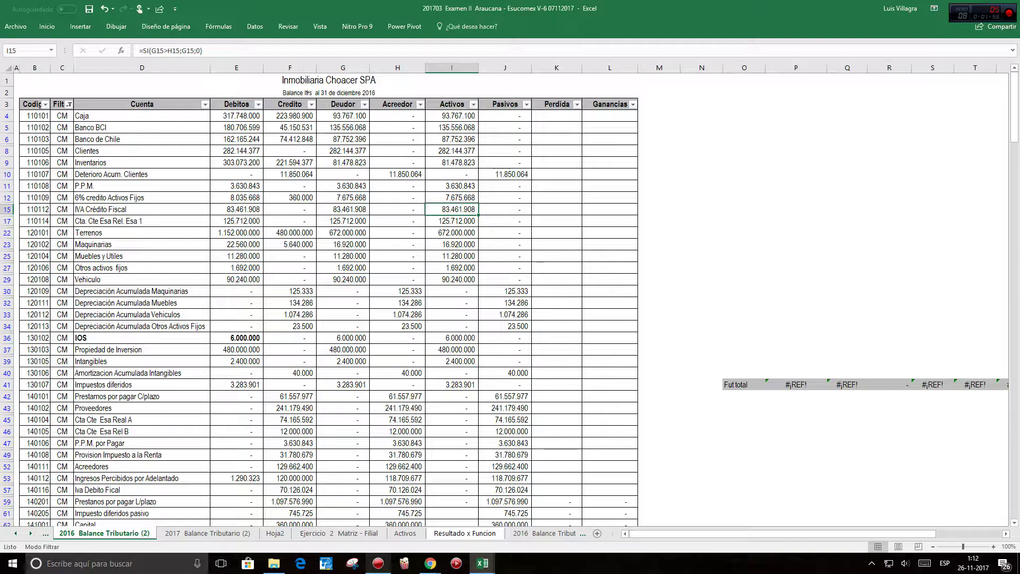
click(451, 221)
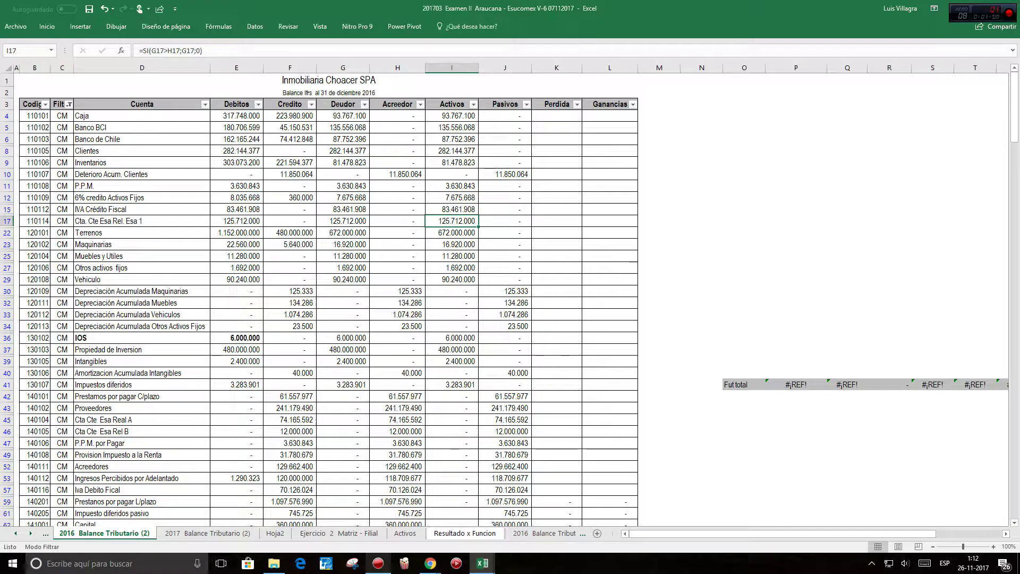
Step: Review the fixed asset balances from Terrenos to Vehiculo and their accumulated depreciation accounts under Pasivos
click(451, 232)
click(452, 244)
click(452, 256)
click(451, 267)
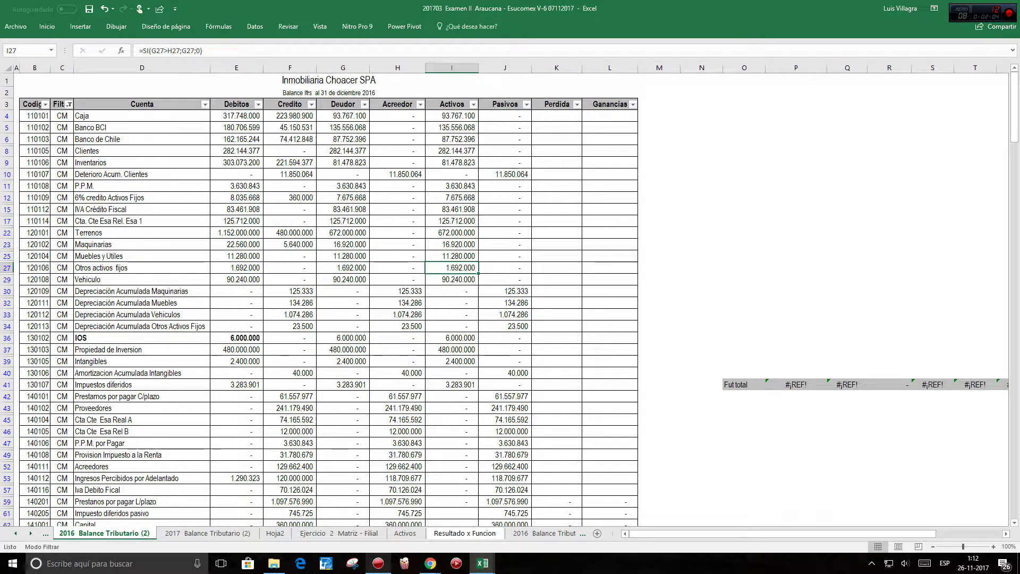
click(452, 279)
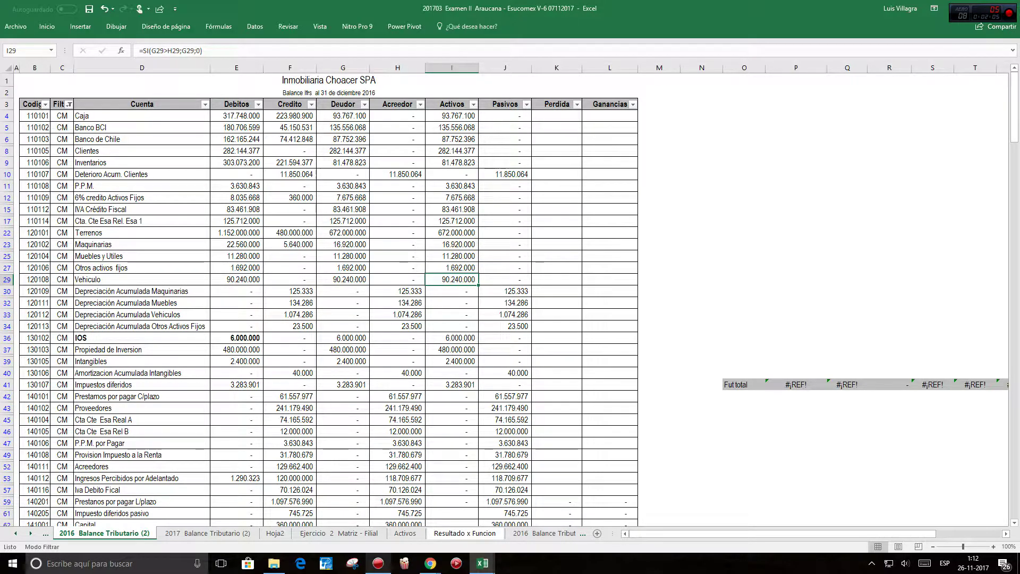
click(504, 291)
click(504, 302)
click(504, 314)
click(505, 326)
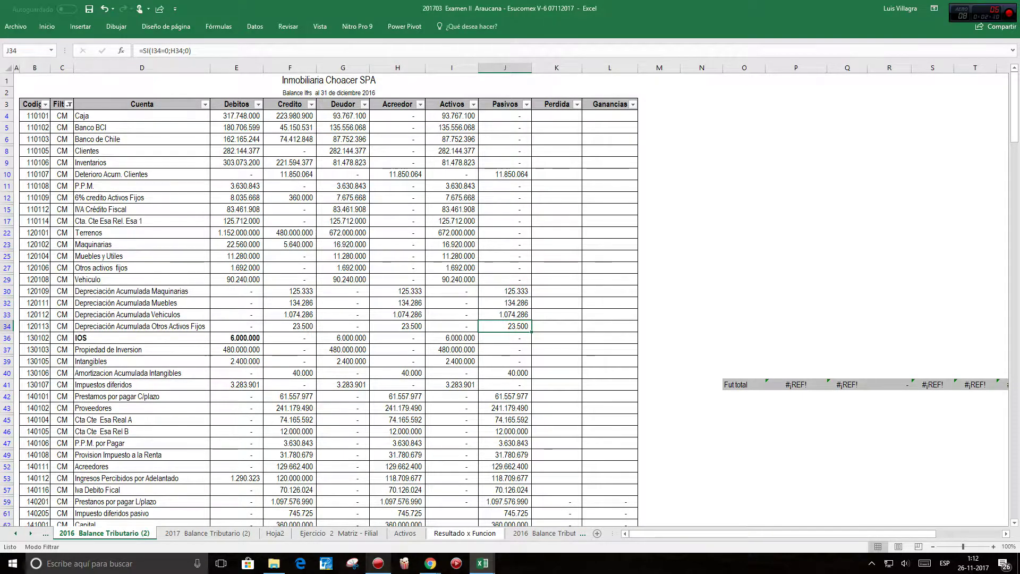
Step: Examine the balances of IOS, Propiedad de Inversion, Intangibles, their accumulated amortization and Impuestos diferidos
click(289, 337)
click(236, 338)
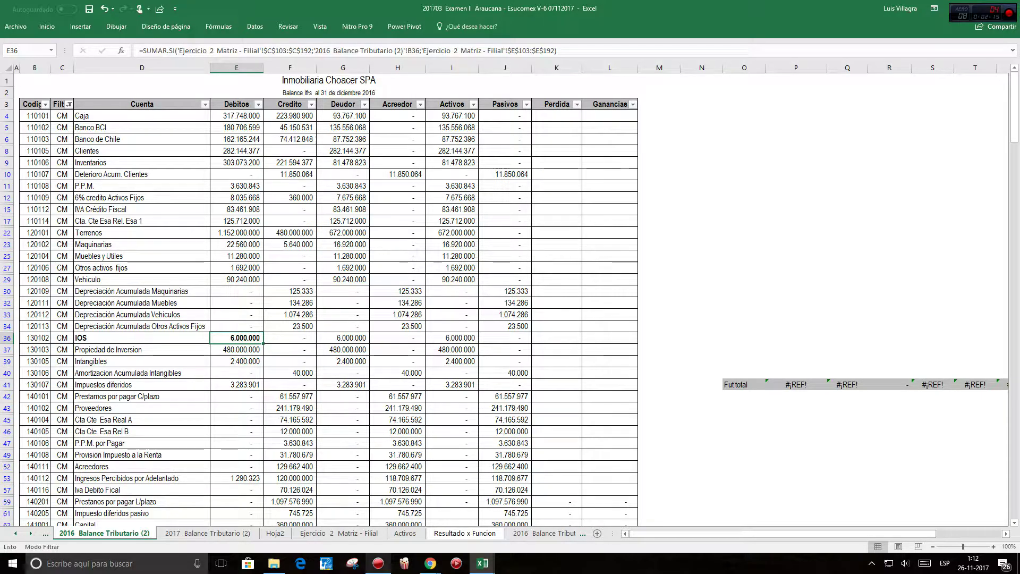
click(452, 349)
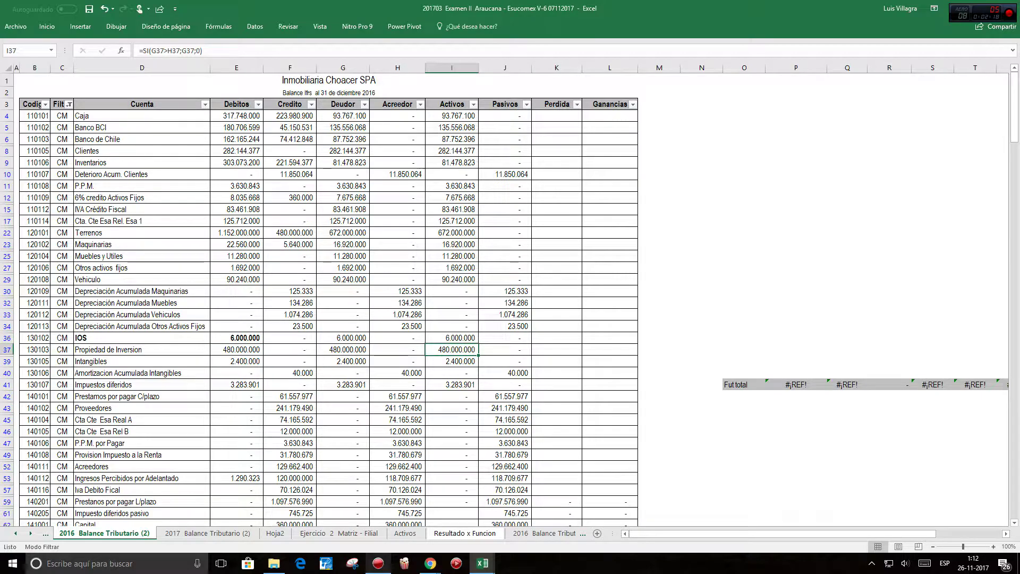
scroll(452, 350, down, 1)
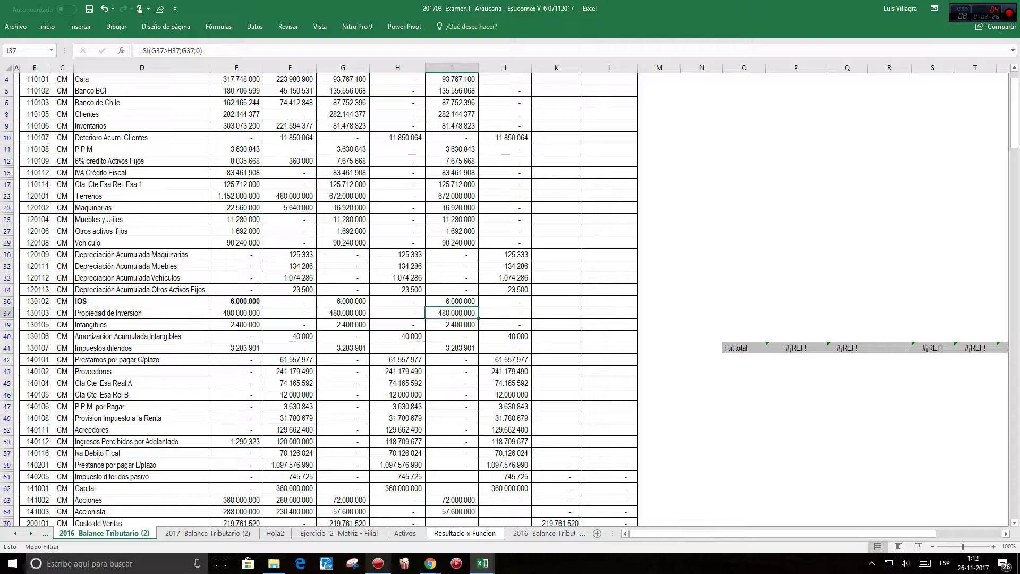
click(452, 325)
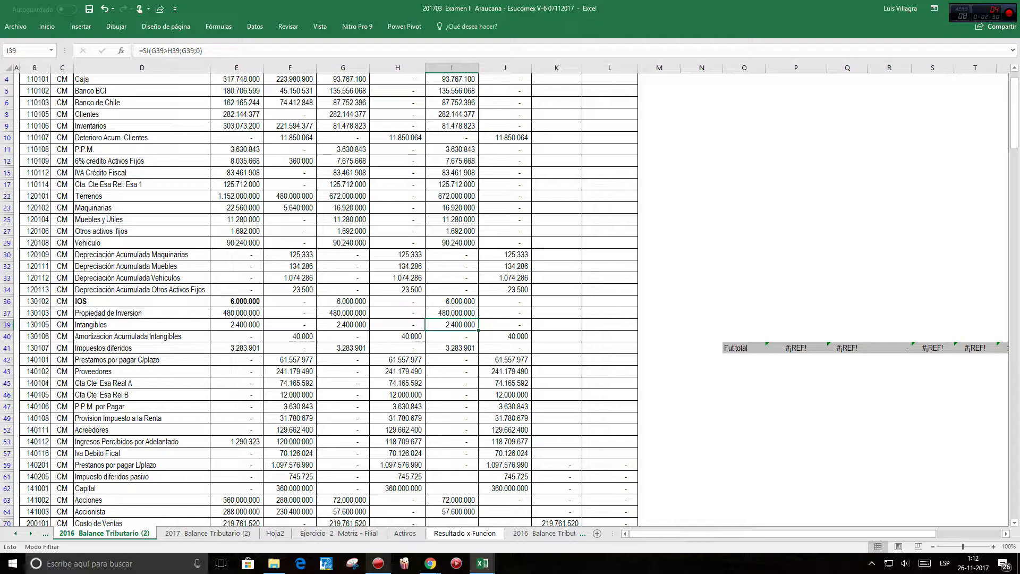
click(452, 336)
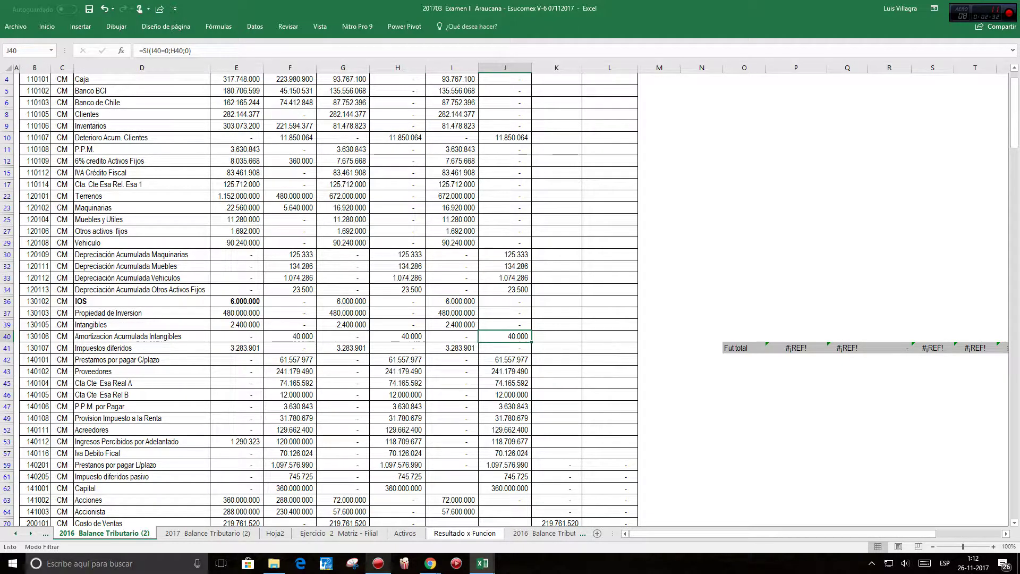
click(452, 348)
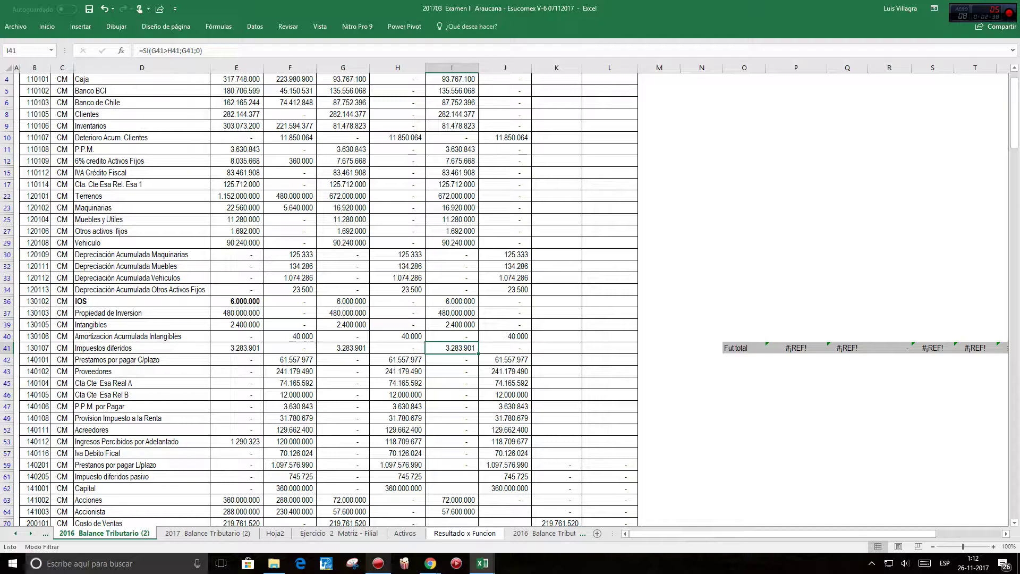
Step: Review the liability balances from Prestamos por pagar C/plazo through Ingresos Percibidos por Adelantado
click(505, 359)
scroll(504, 359, down, 1)
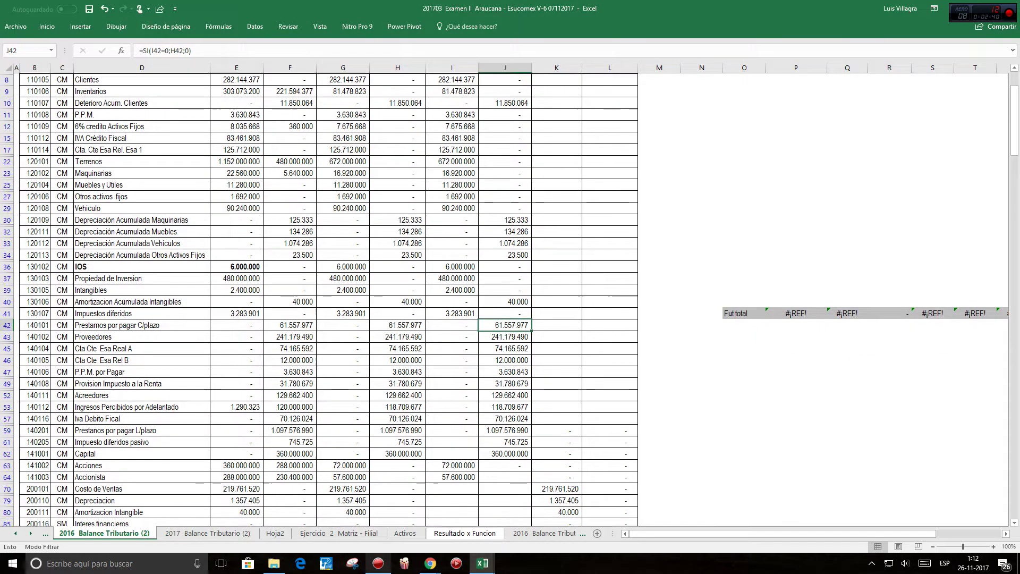
click(505, 336)
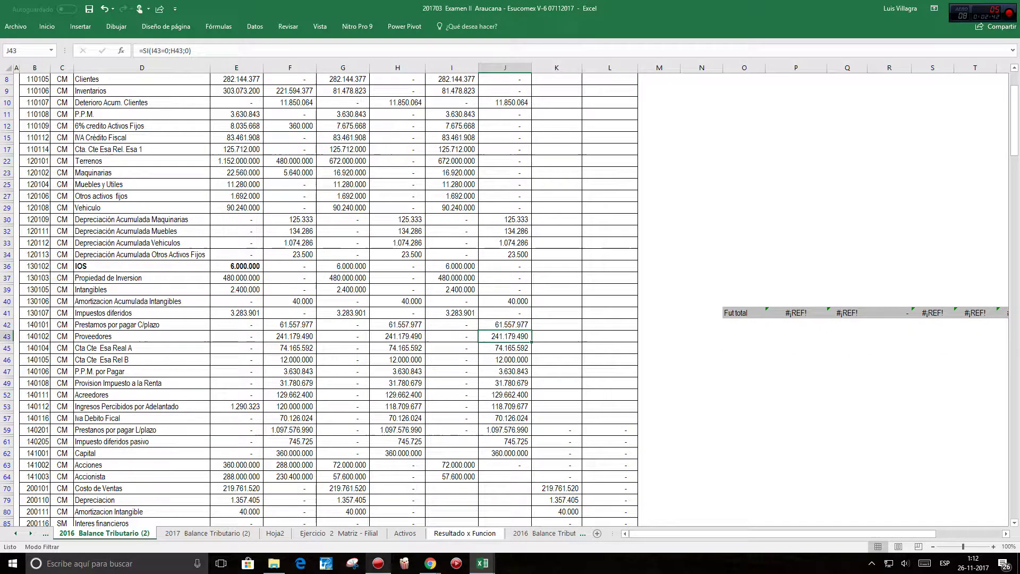
click(505, 347)
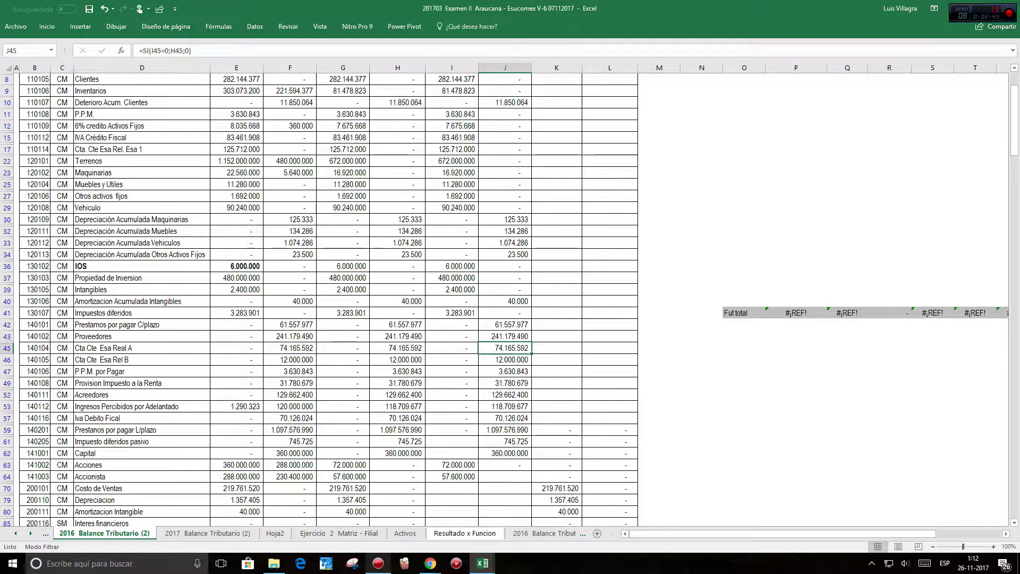
click(505, 359)
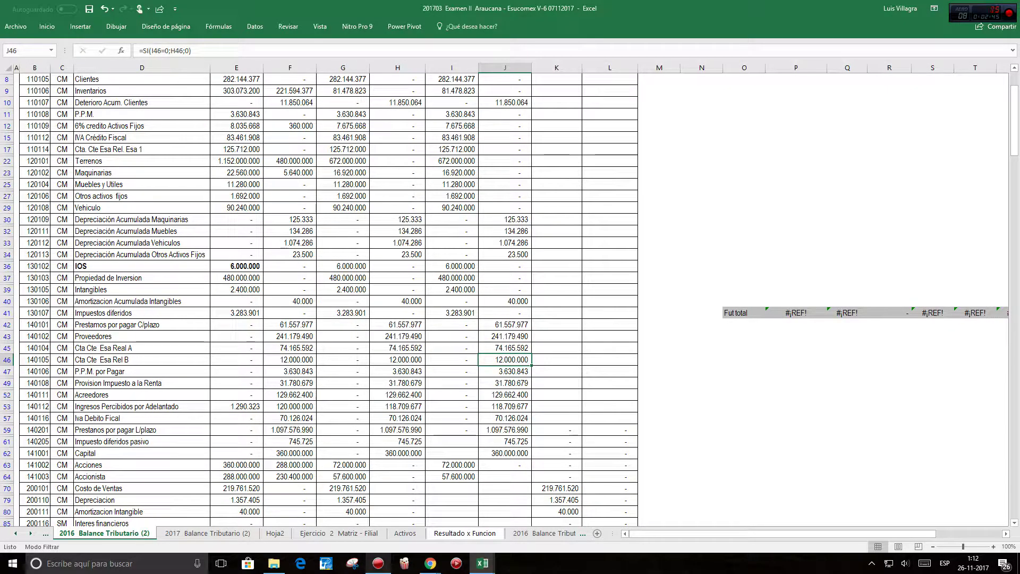
click(505, 371)
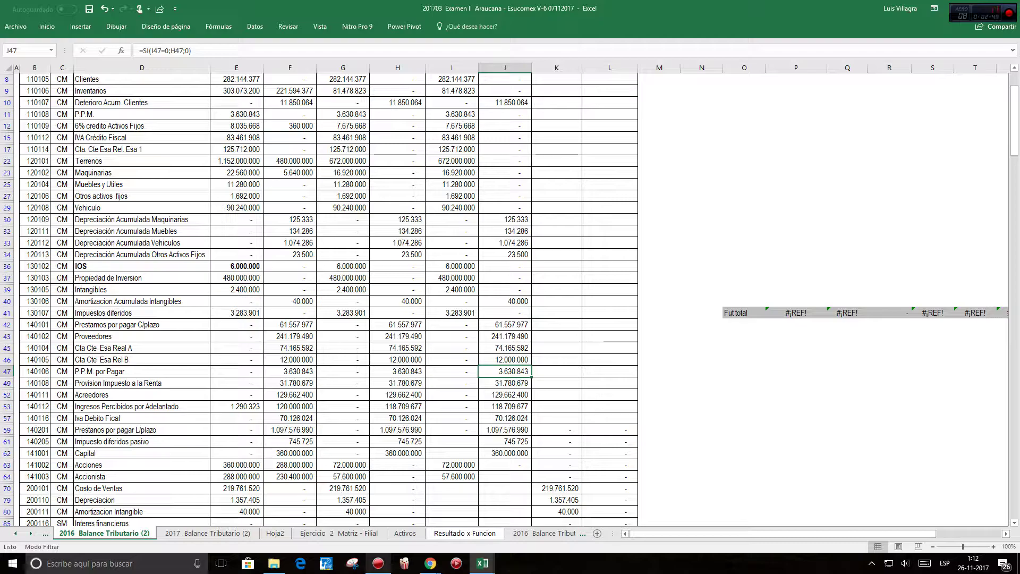
scroll(509, 299, down, 1)
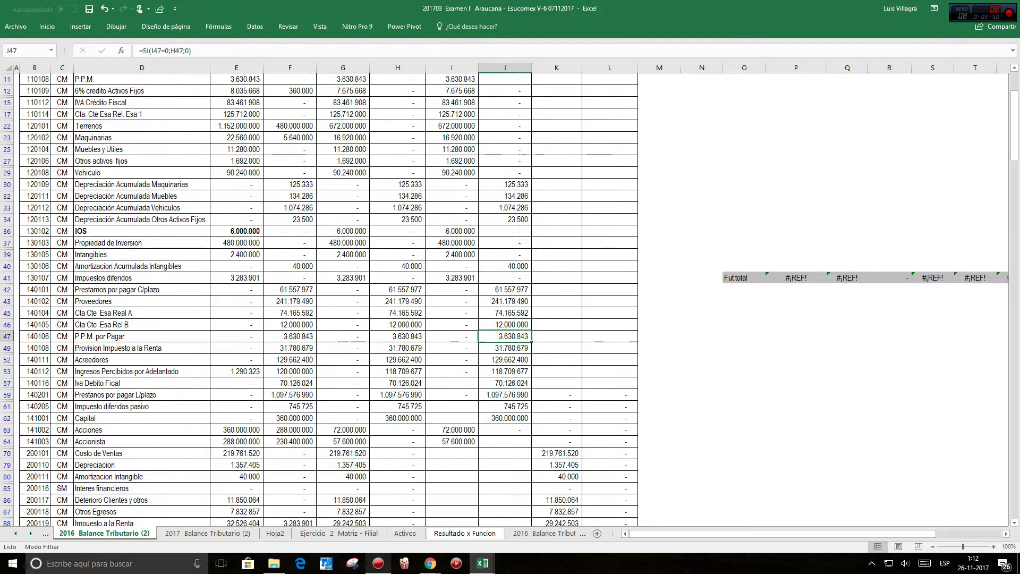
click(505, 359)
click(504, 348)
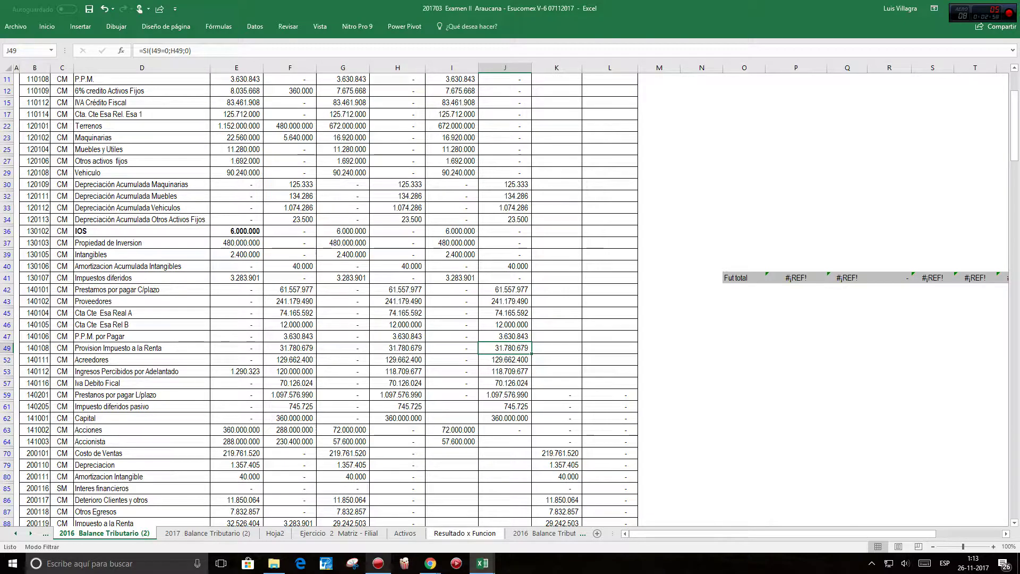
click(504, 360)
click(504, 371)
click(397, 371)
click(505, 371)
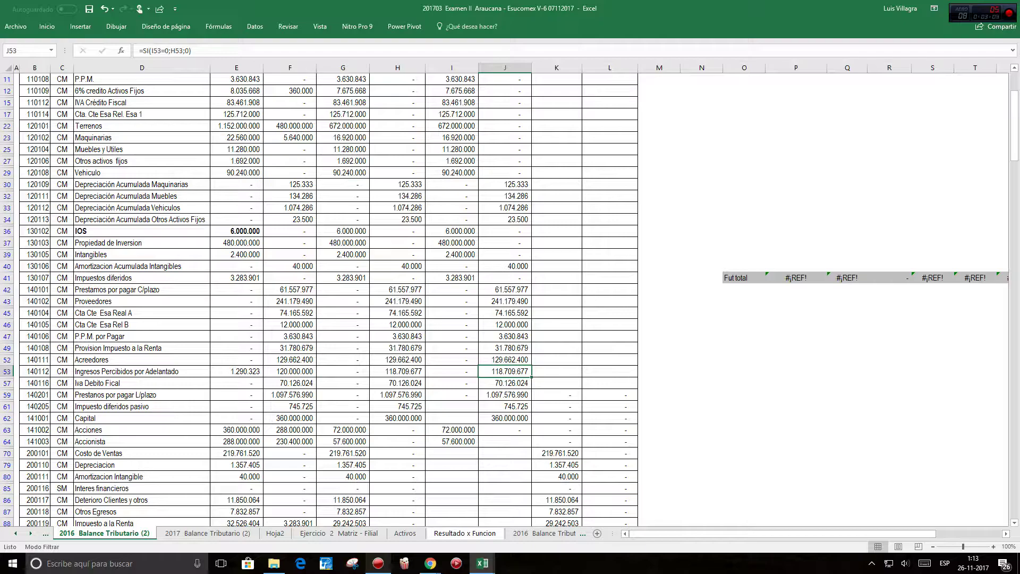
Step: Examine the balances of Iva Debito Fical, long-term loans, Impuesto diferidos pasivo, Capital, Acciones and Accionista
scroll(510, 298, down, 1)
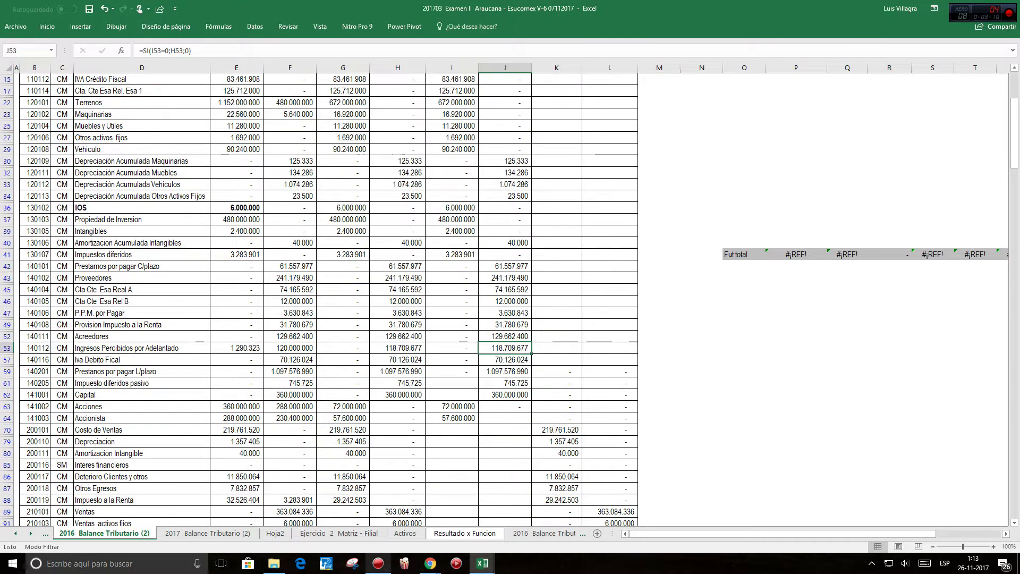
click(504, 360)
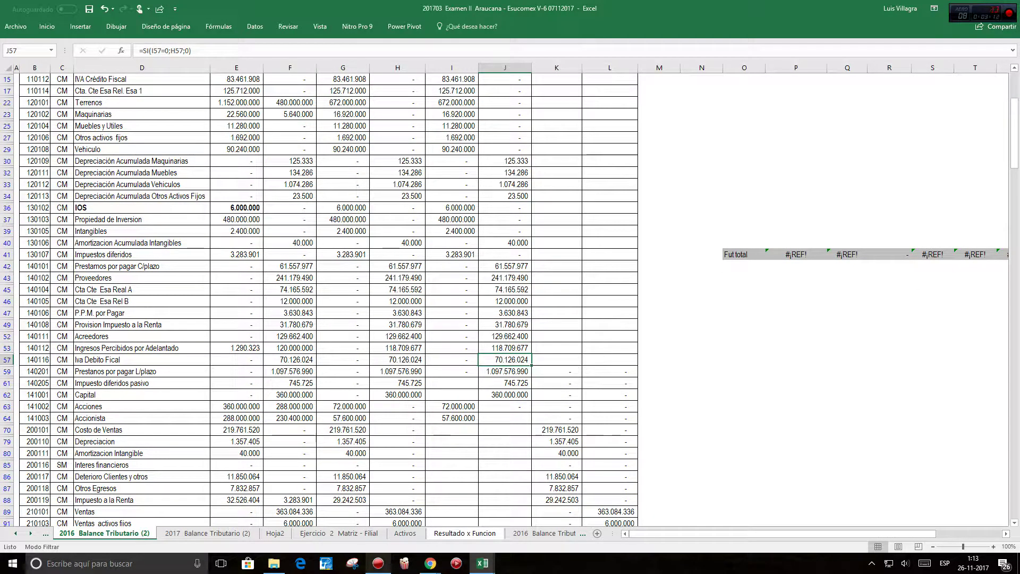
click(504, 371)
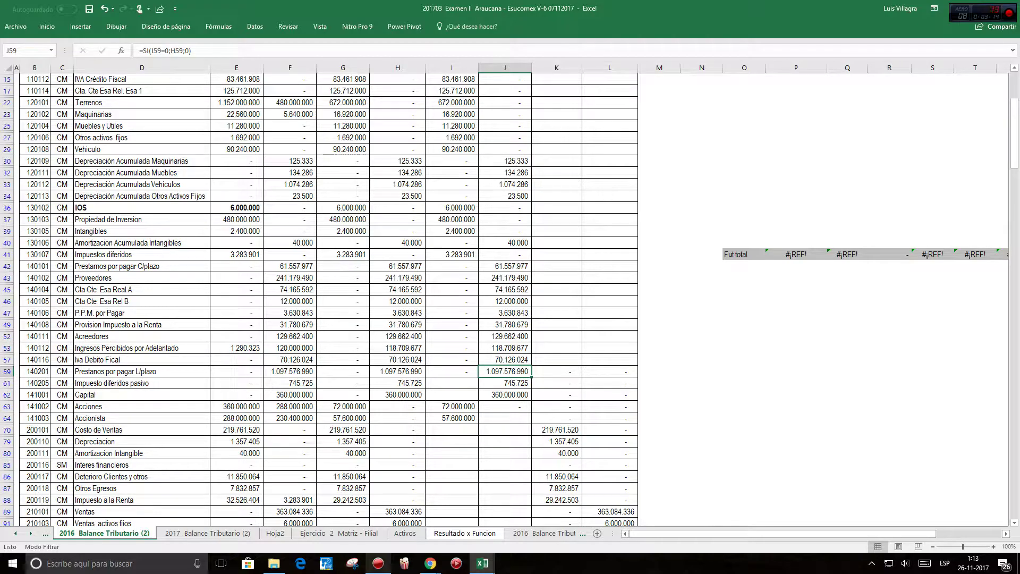
click(505, 383)
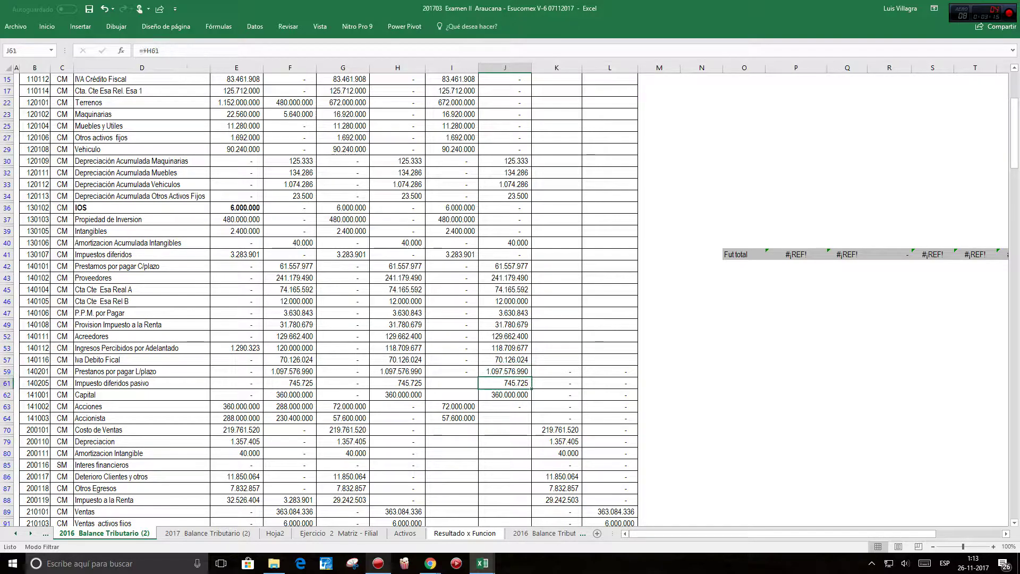
click(504, 395)
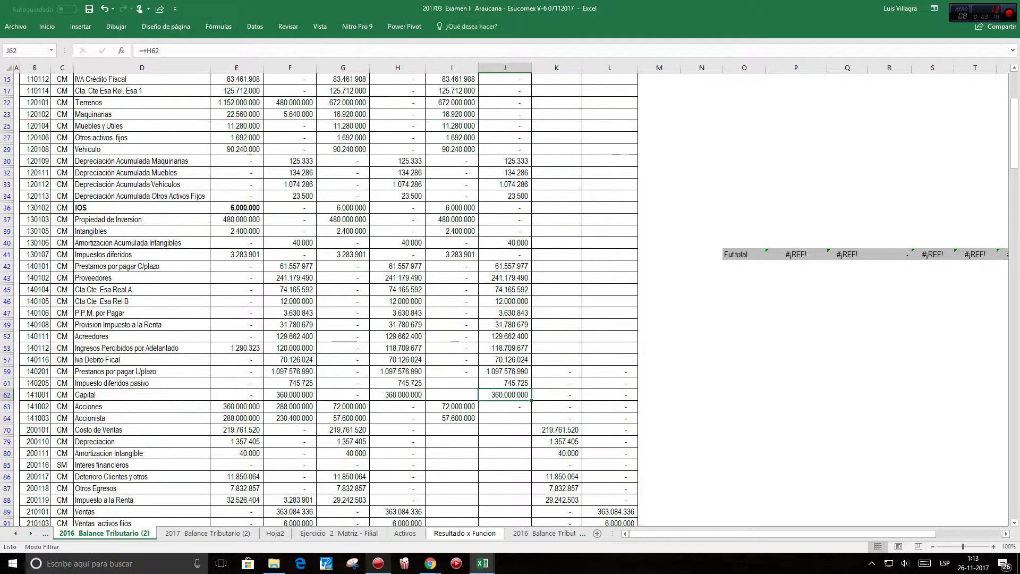
scroll(505, 394, down, 2)
click(451, 336)
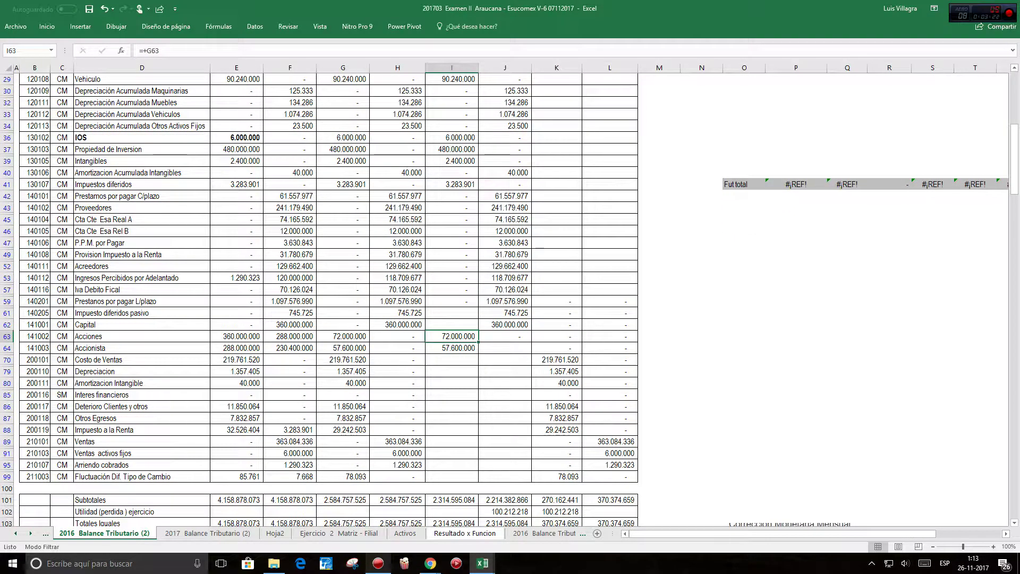
click(451, 347)
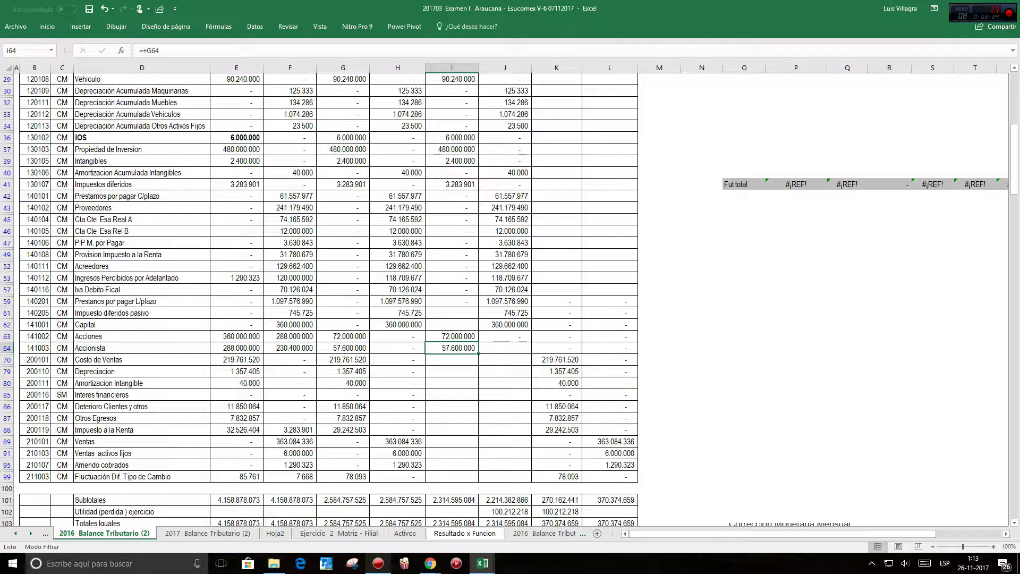
Step: Review the expense balances of Costo de Ventas, Depreciacion, Amortizacion Intangible, Deterioro Clientes y otros and Otros Egresos
click(556, 360)
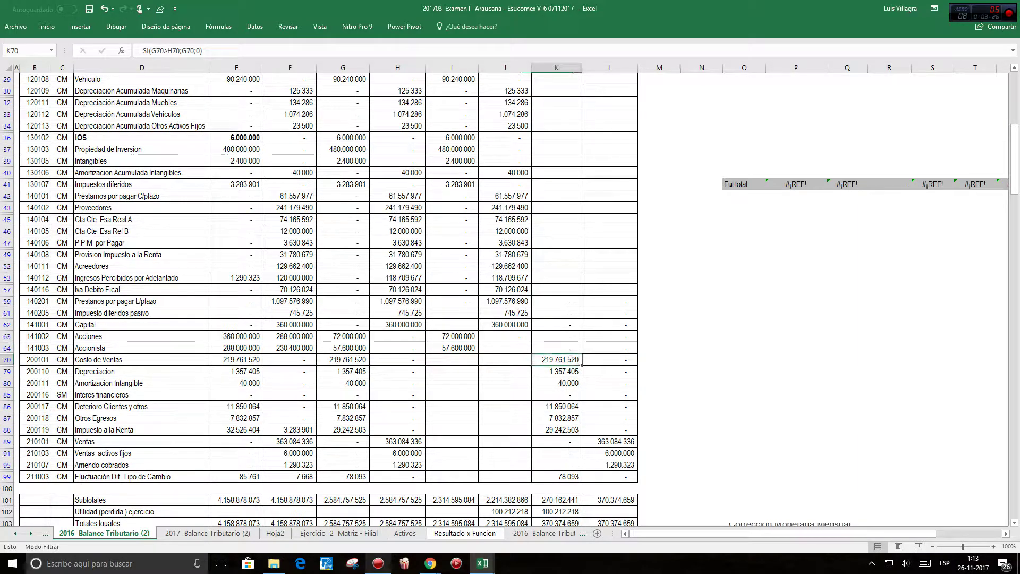
click(556, 371)
click(556, 383)
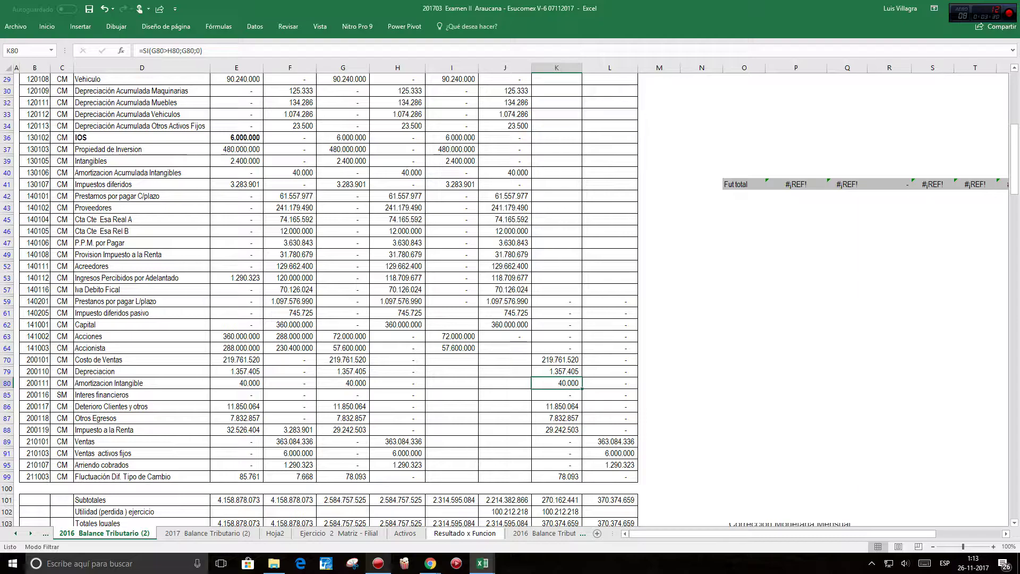
click(557, 406)
click(556, 417)
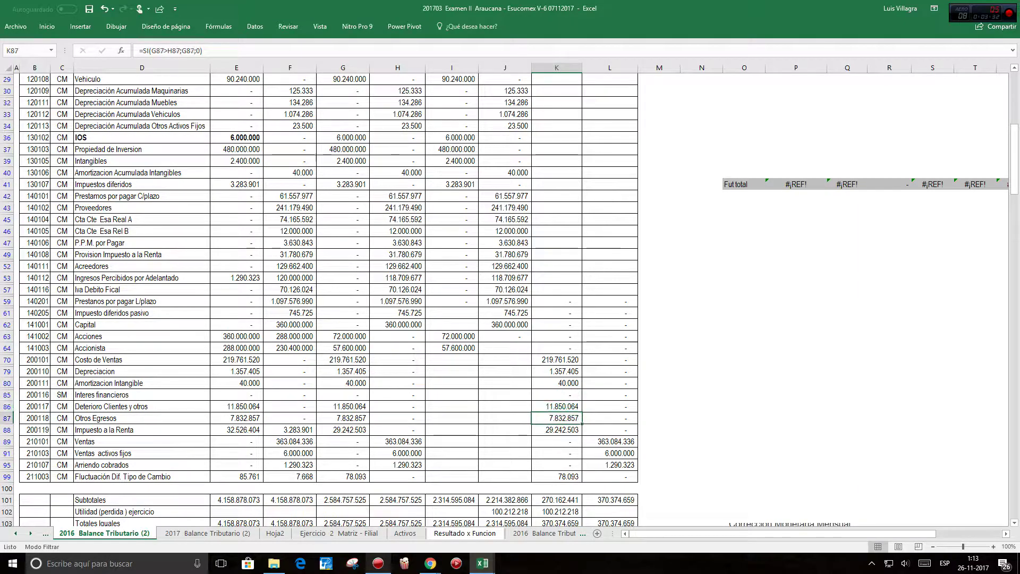
Step: Review the income balances of Ventas, Ventas activos fijos and Arriendo cobrados, and check Fluctuación Dif. Tipo de Cambio
click(557, 441)
click(610, 441)
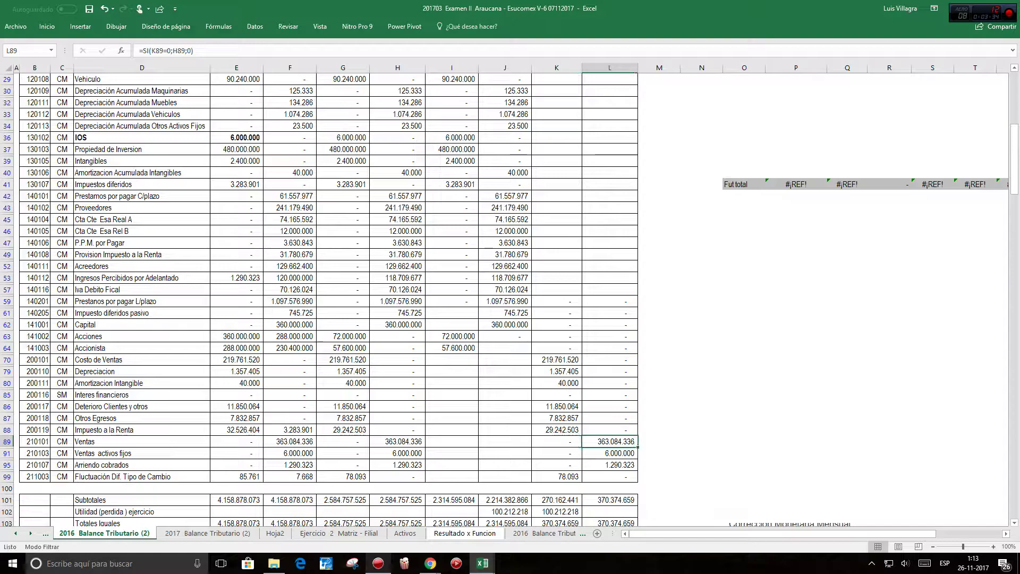
click(609, 453)
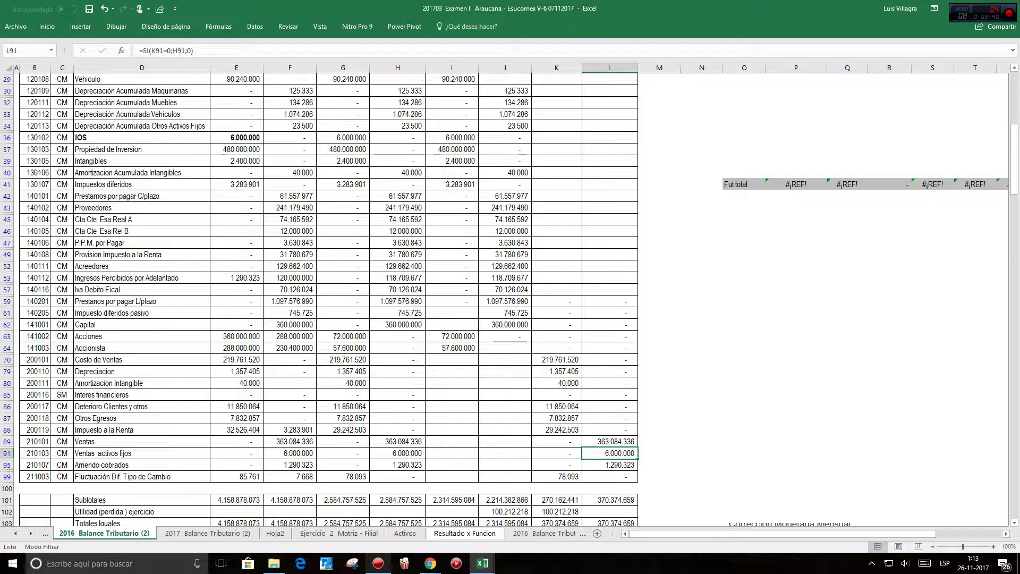
click(610, 465)
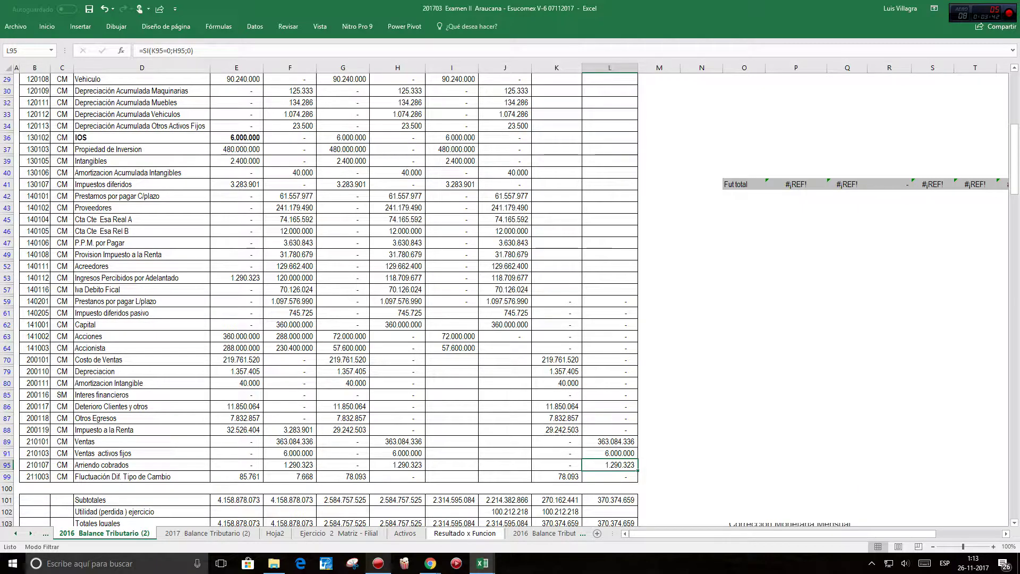
click(610, 476)
Step: Examine the asset subtotal and the Utilidad (perdida) ejercicio amounts in the balance's closing rows
scroll(329, 299, up, 8)
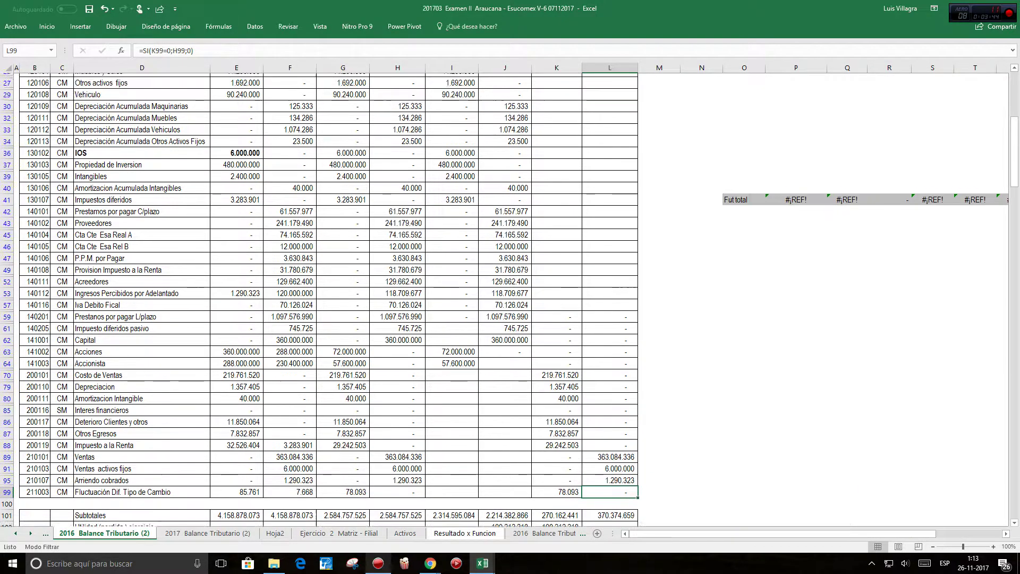
scroll(330, 300, down, 8)
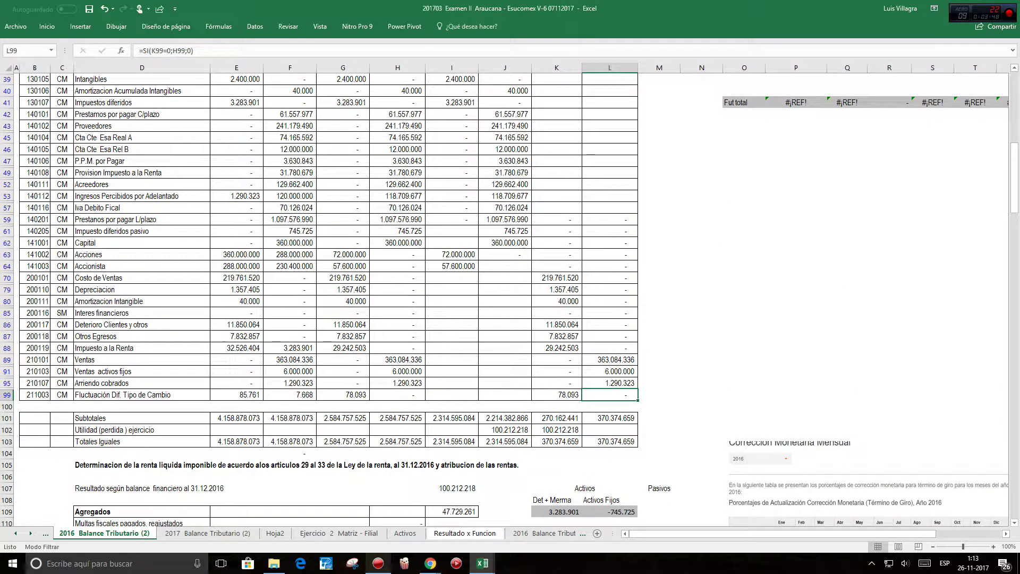
click(452, 418)
scroll(328, 299, up, 8)
scroll(328, 299, down, 3)
scroll(329, 299, down, 5)
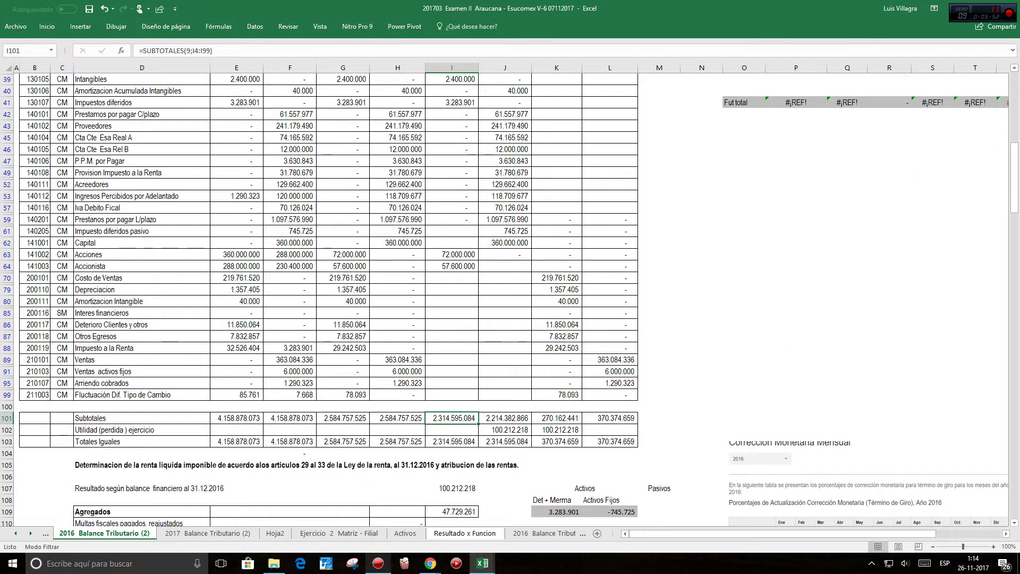
click(504, 429)
click(557, 430)
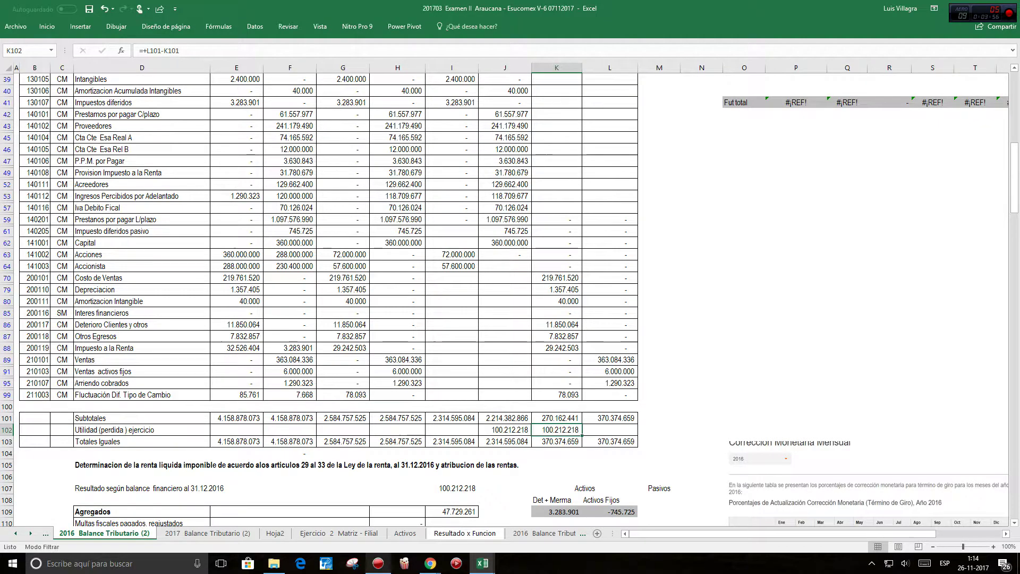
Step: Look through the Determinacion de la renta liquida imponible section, from Agregados to Impuesto primera categoria
scroll(330, 300, down, 2)
scroll(329, 300, down, 3)
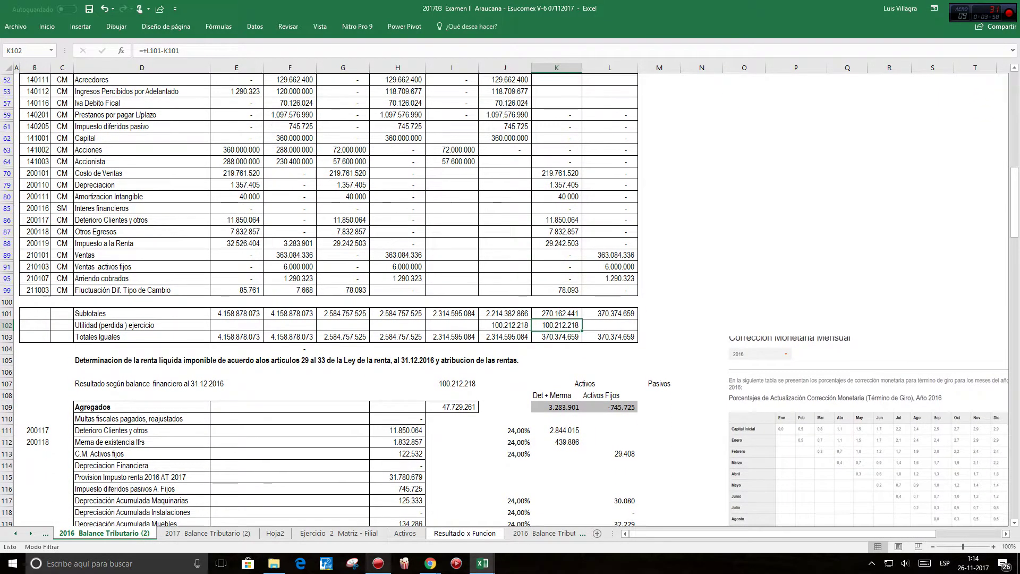
scroll(330, 301, down, 2)
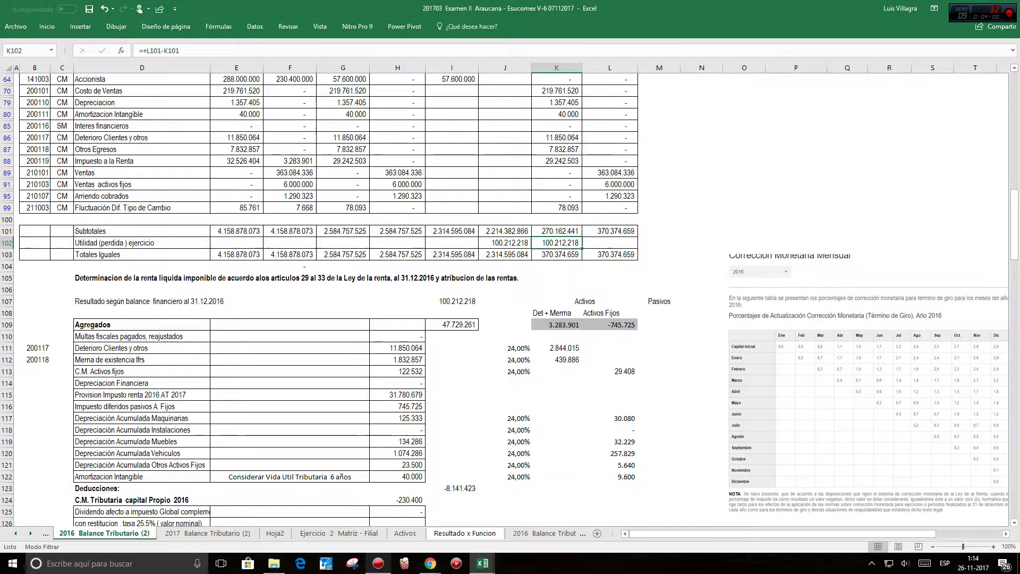
scroll(330, 301, down, 3)
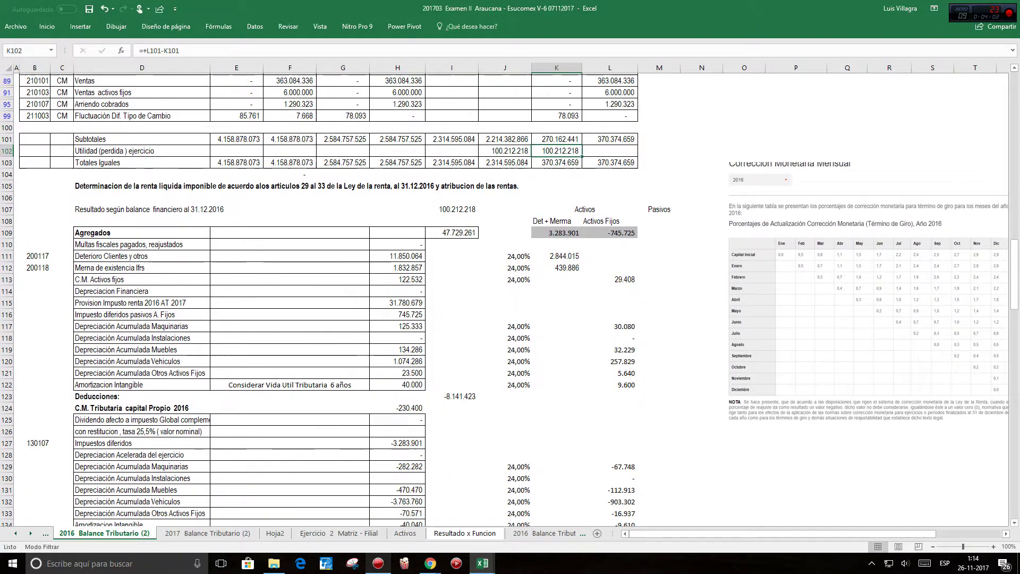
scroll(509, 299, down, 1)
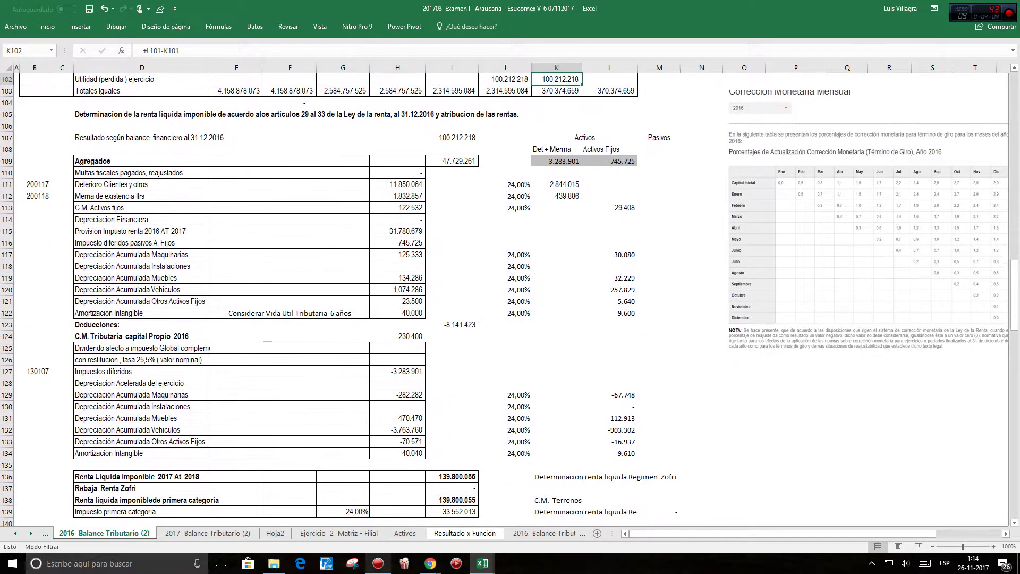
scroll(509, 299, down, 1)
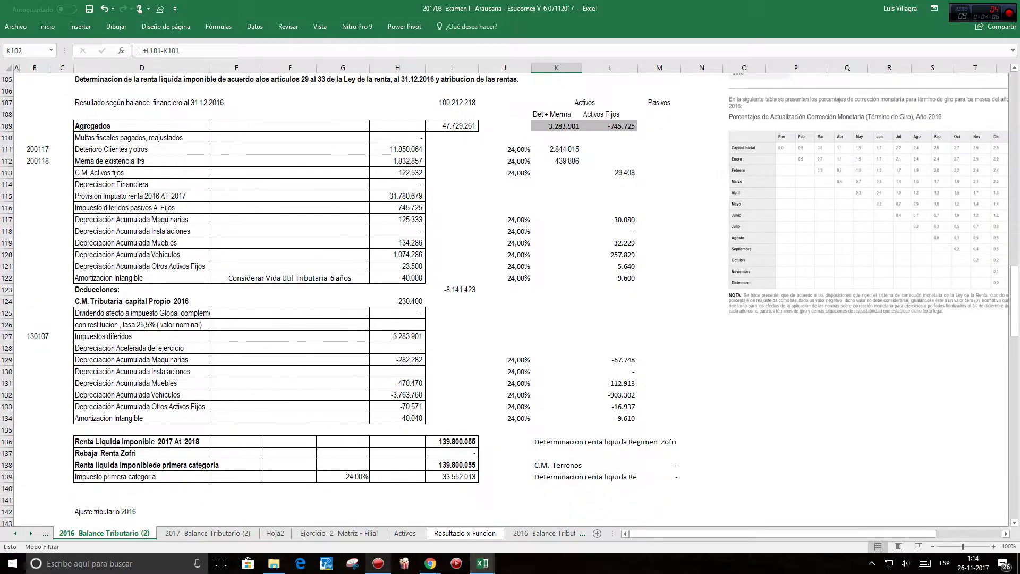
scroll(509, 299, up, 1)
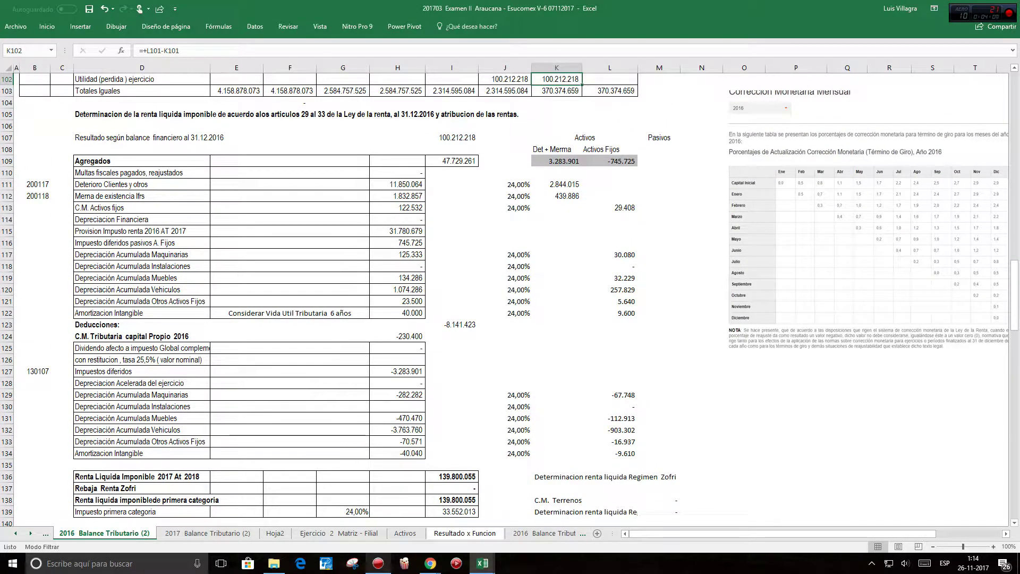
Step: Check the formulas behind Resultado según balance financiero al 31.12.2016 and the Agregados total
scroll(510, 298, up, 1)
key(Left)
key(Left)
key(Down)
key(Down)
key(Down)
key(Down)
key(Down)
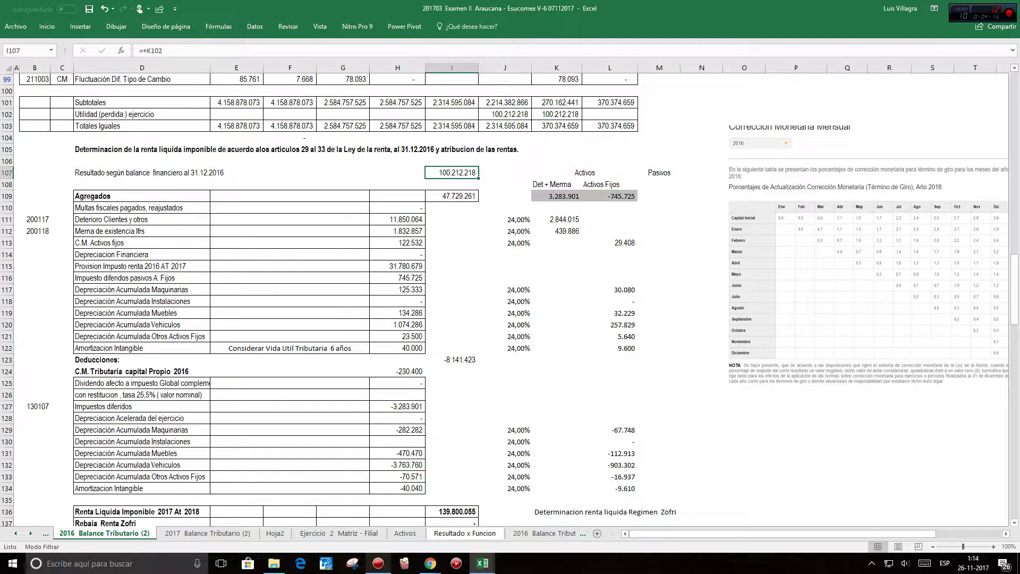
key(Down)
key(Down)
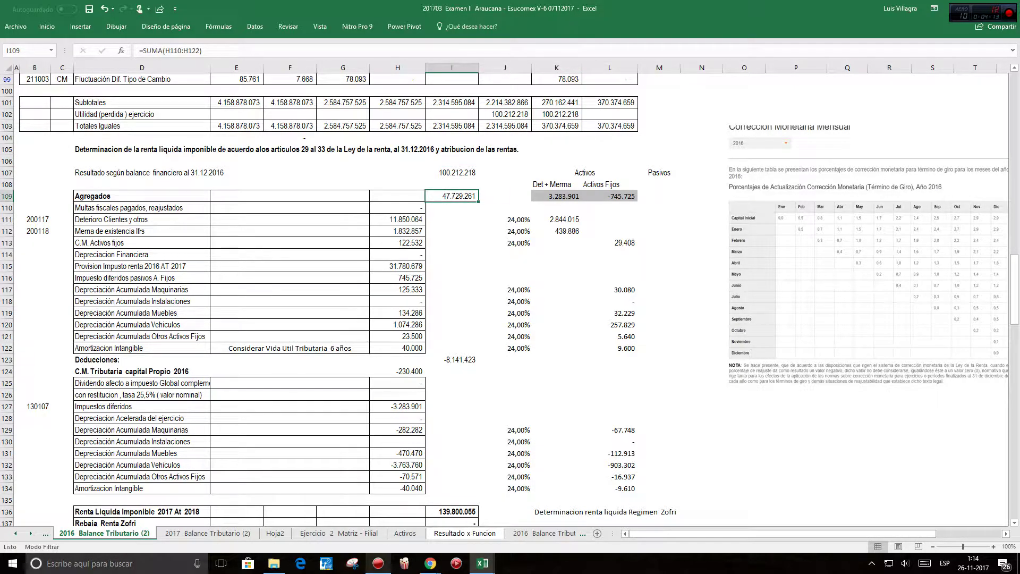
Step: Review the Agregados entries for Multas fiscales pagados and Deterioro Clientes y otros, comparing the latter with its balance account
click(142, 196)
click(397, 207)
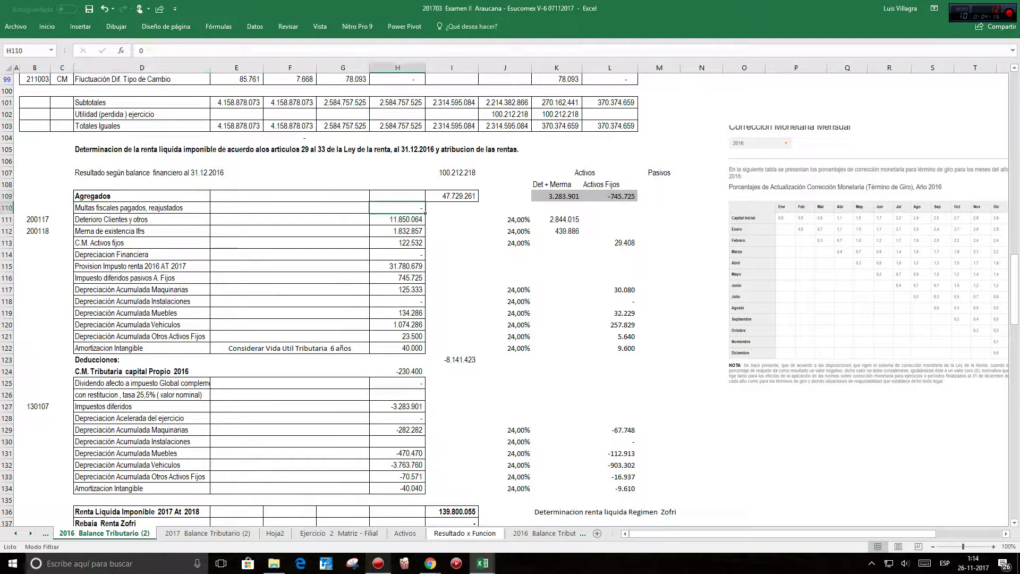
key(Down)
scroll(319, 265, up, 3)
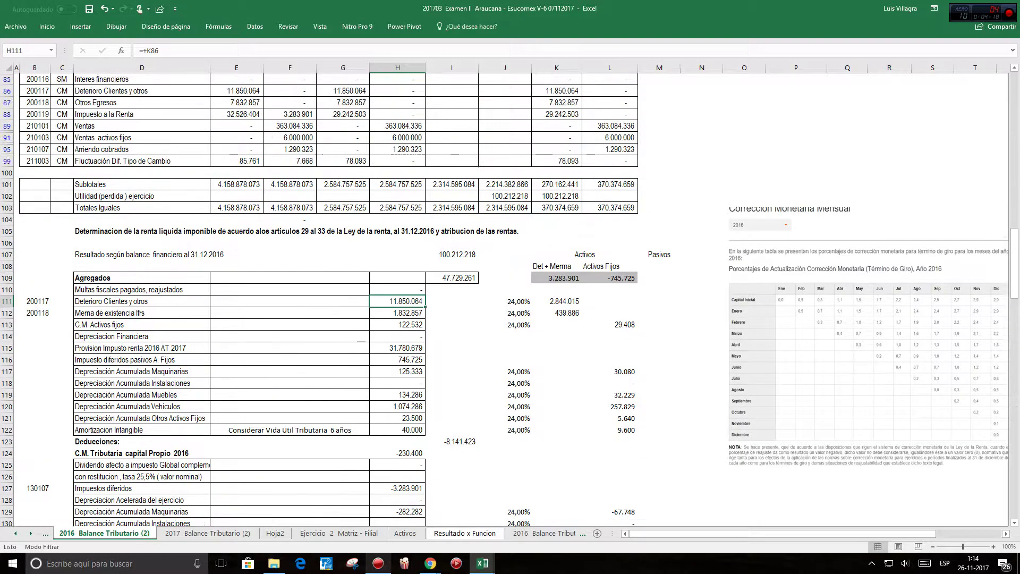
scroll(505, 297, up, 1)
scroll(505, 297, down, 1)
Step: Check how the 24,00% tax rate is applied to the Deterioro Clientes y otros amount
click(505, 301)
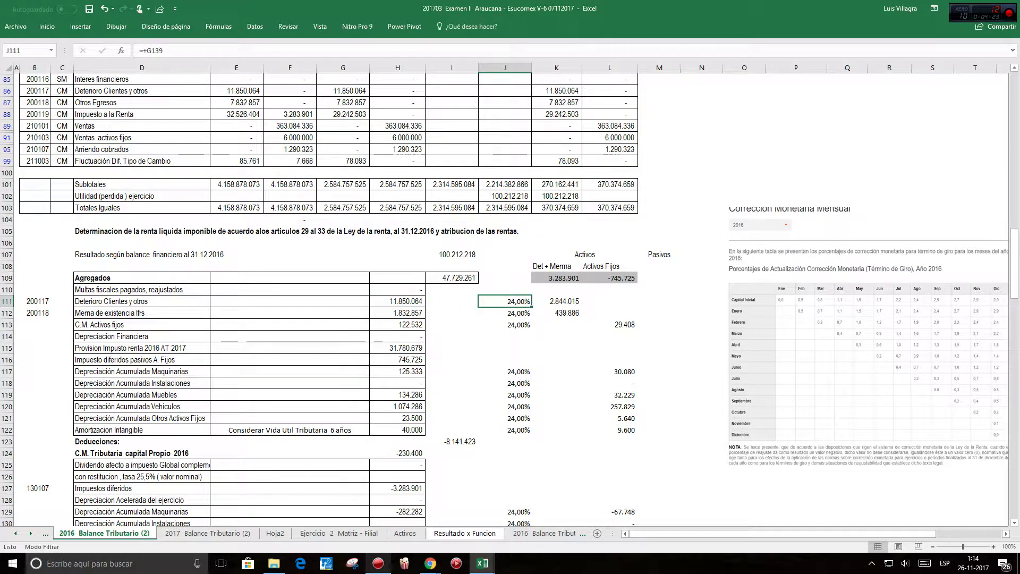
click(397, 300)
click(505, 300)
click(557, 301)
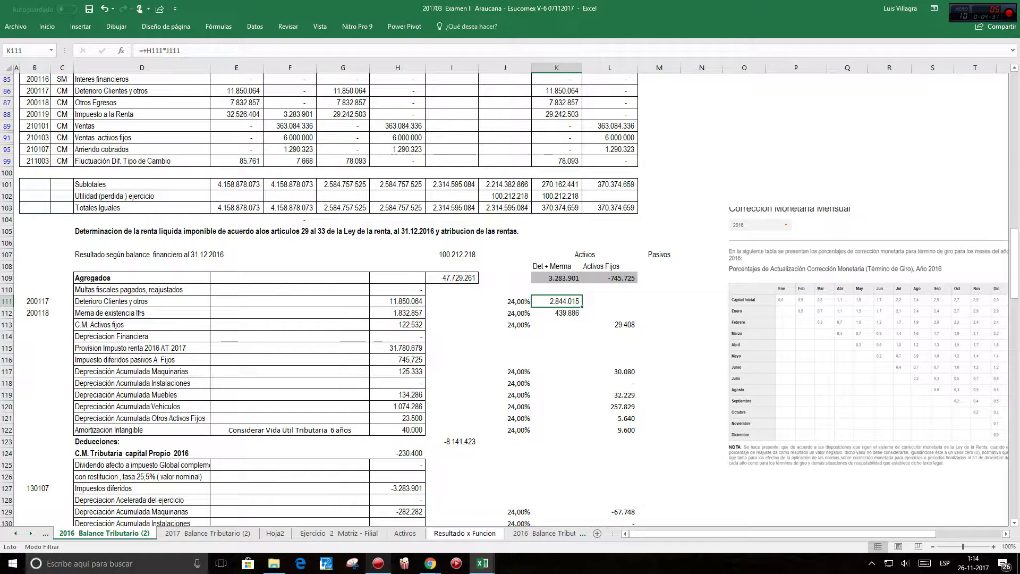
Step: Examine the Merma de existencia Ifrs amount, its tax rate and the resulting deferred tax formula
click(142, 312)
click(397, 313)
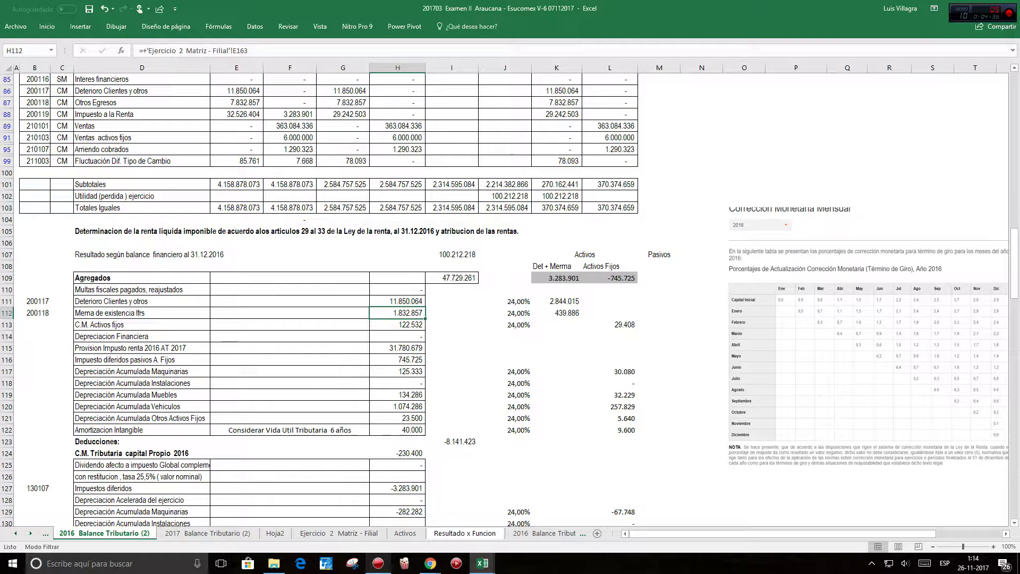
key(Right)
key(Right)
key(Right)
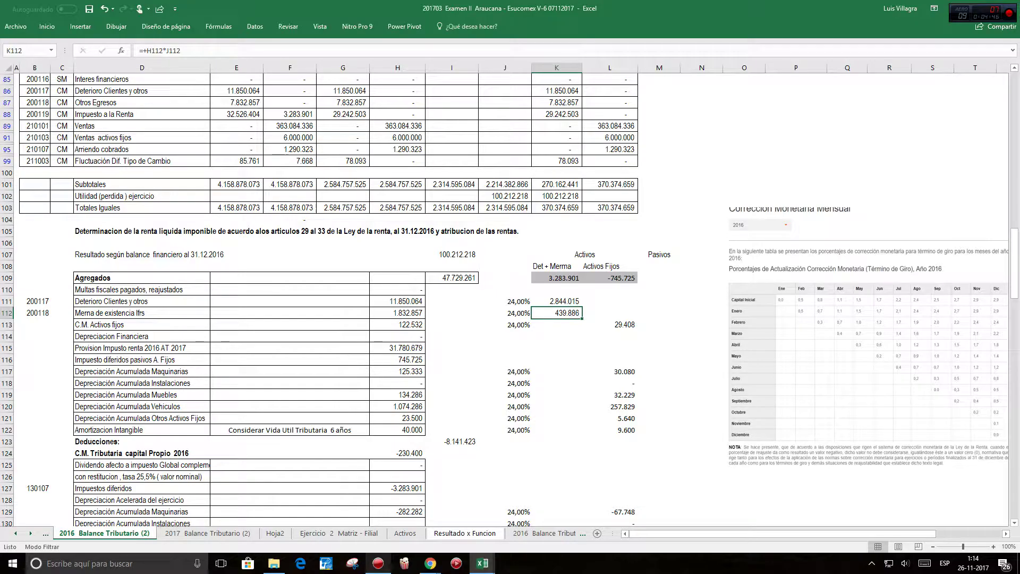
Step: Compare the C.M. Activos fijos entry with the fixed asset accounts in the balance and check its source formula
click(141, 324)
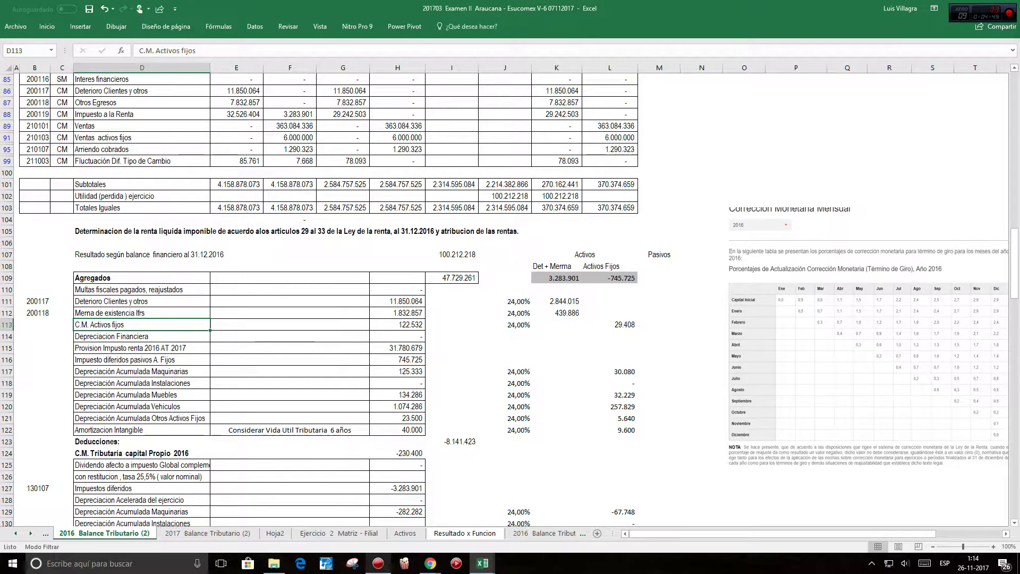
scroll(330, 298, up, 11)
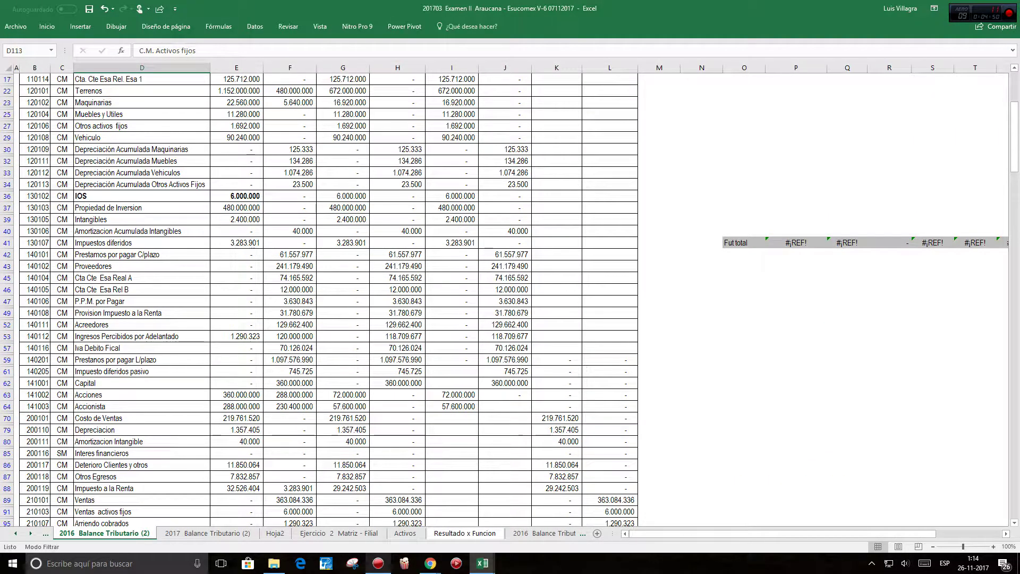
scroll(510, 300, down, 10)
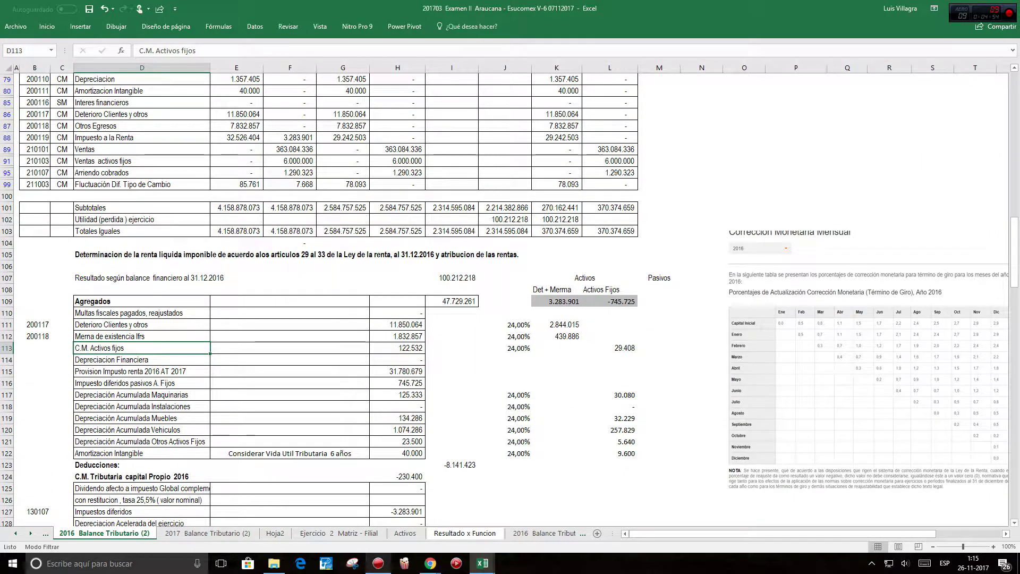
click(397, 349)
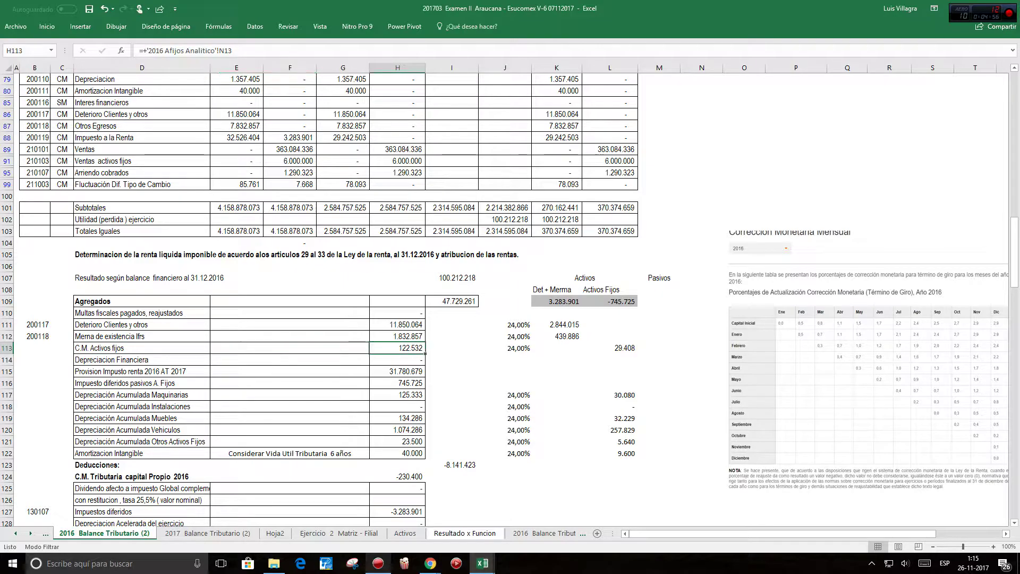
Step: Check the deferred tax calculation for C.M. Activos fijos, from its amount and tax rate to the Activos Fijos column
click(504, 348)
click(397, 348)
key(Right)
key(Right)
key(Right)
key(Right)
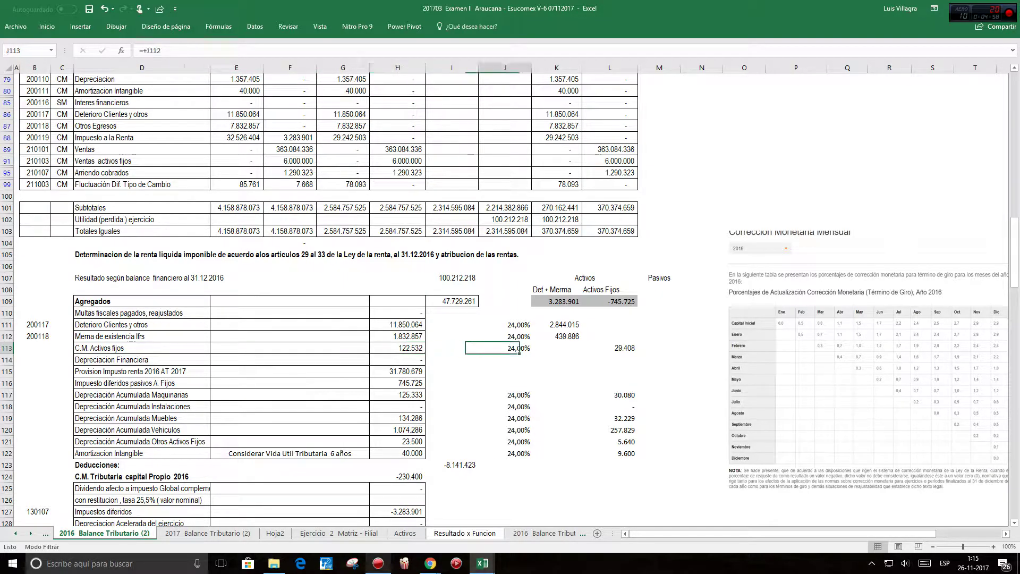
scroll(510, 300, down, 1)
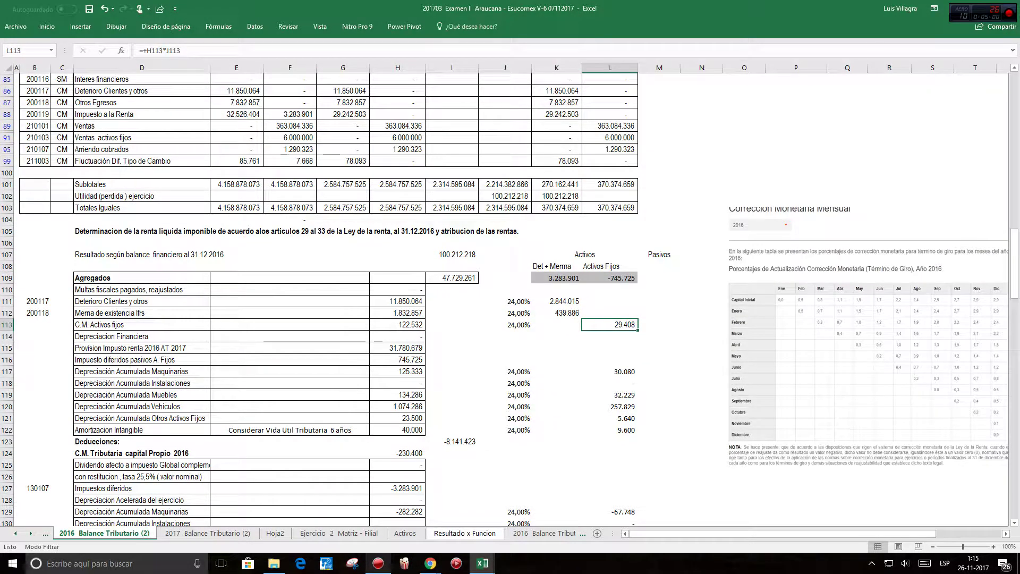
click(397, 325)
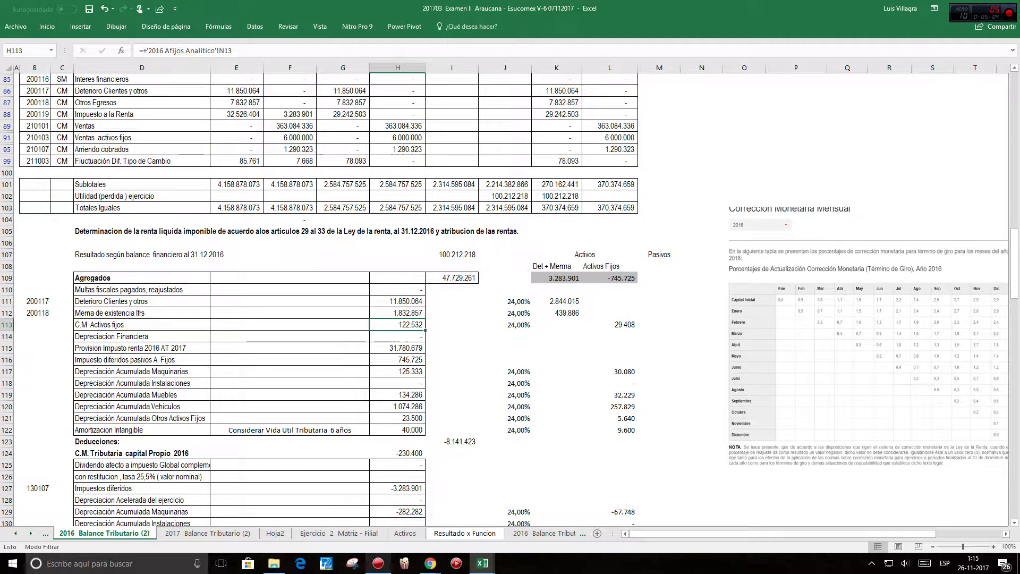
click(610, 325)
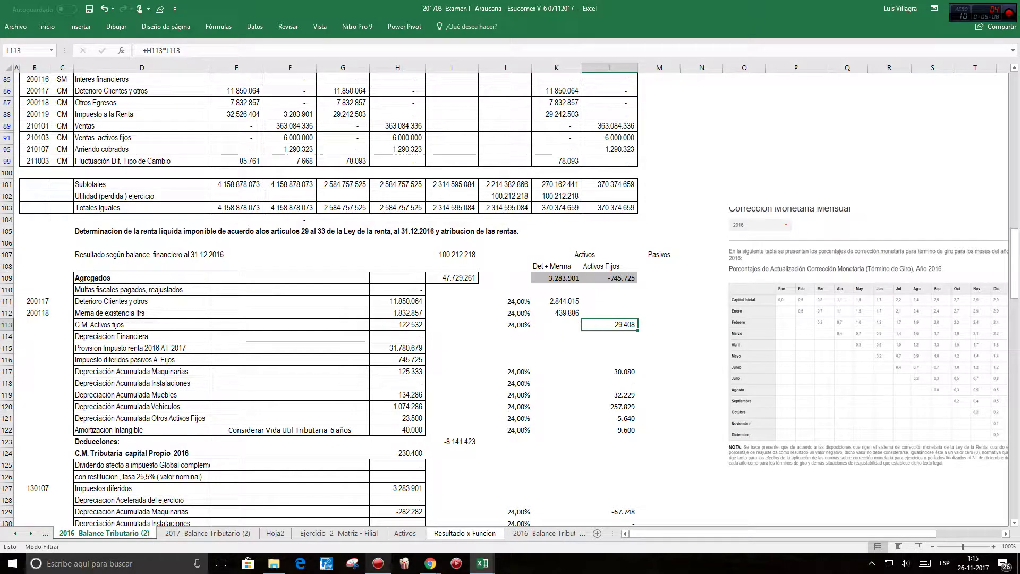
Step: Trace the C.M. Activos fijos amount to its source sheet, 2016 Afijos Analitico
click(397, 324)
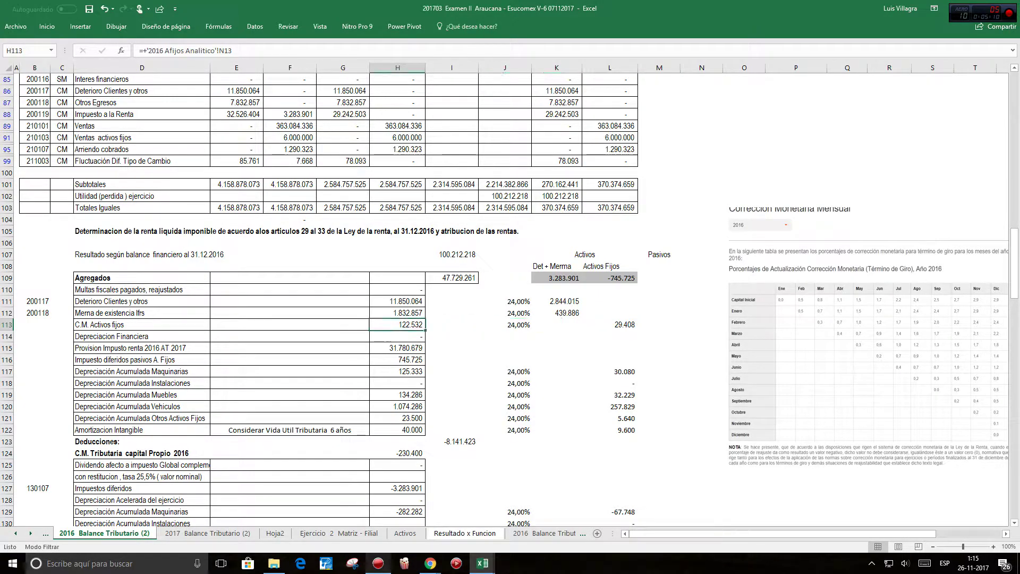
click(547, 533)
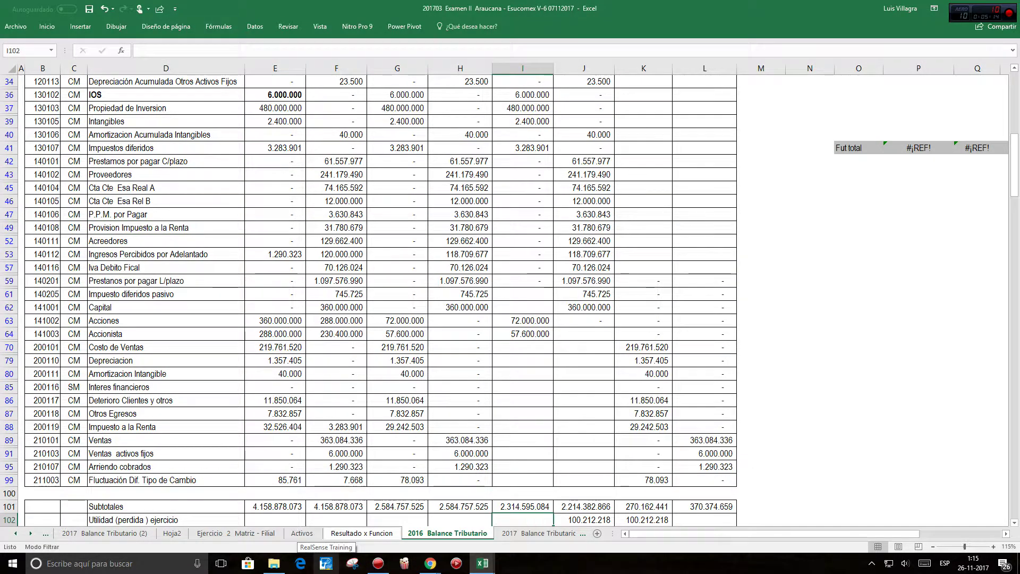
key(ctrl+Page_Down)
key(ctrl+Page_Down)
key(ctrl+Page_Down)
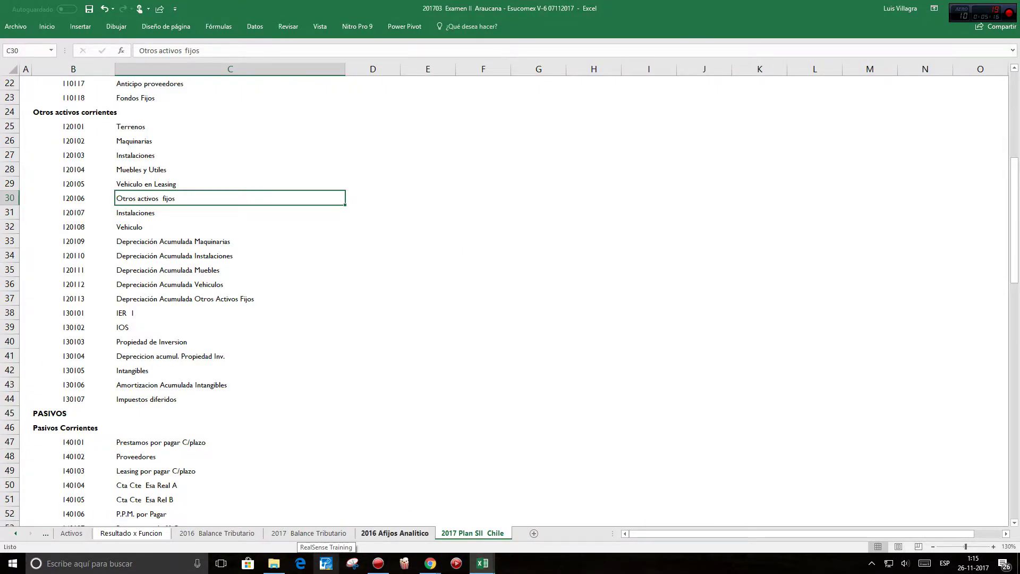
key(ctrl+Page_Up)
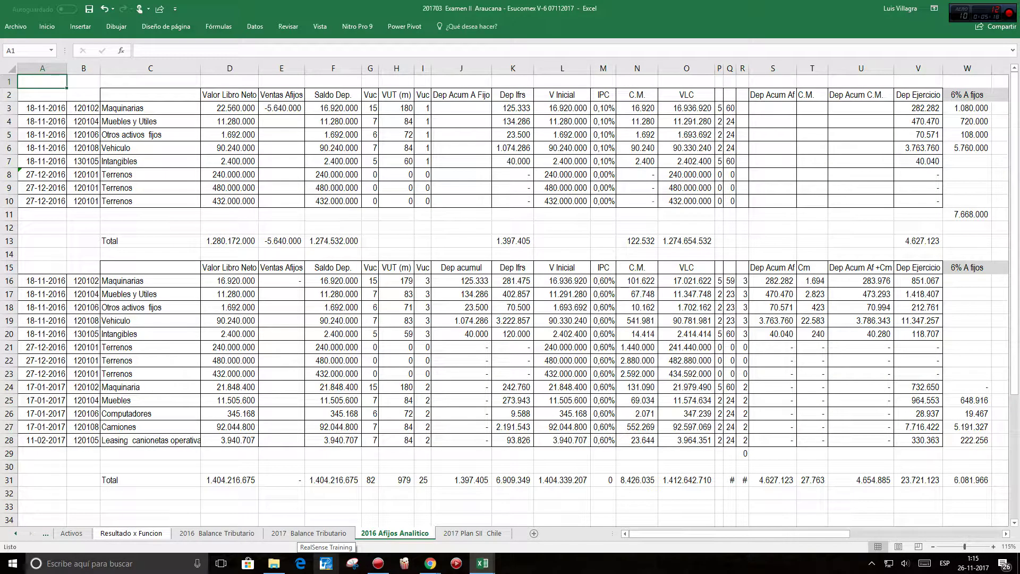
Step: Examine the 2016 fixed asset table: initial value, IPC rate, C.M. total and the year's depreciation total
click(562, 188)
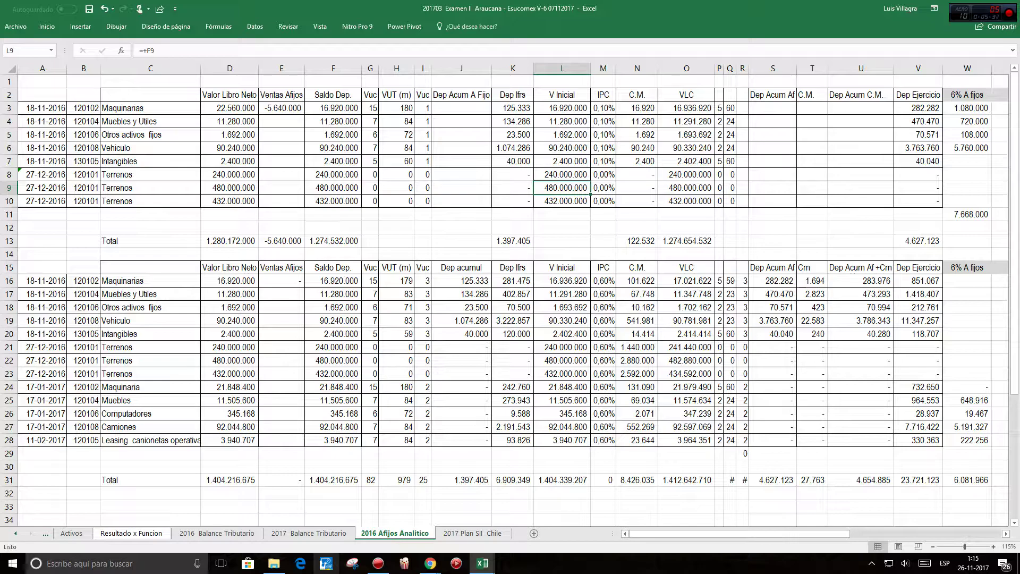
click(603, 108)
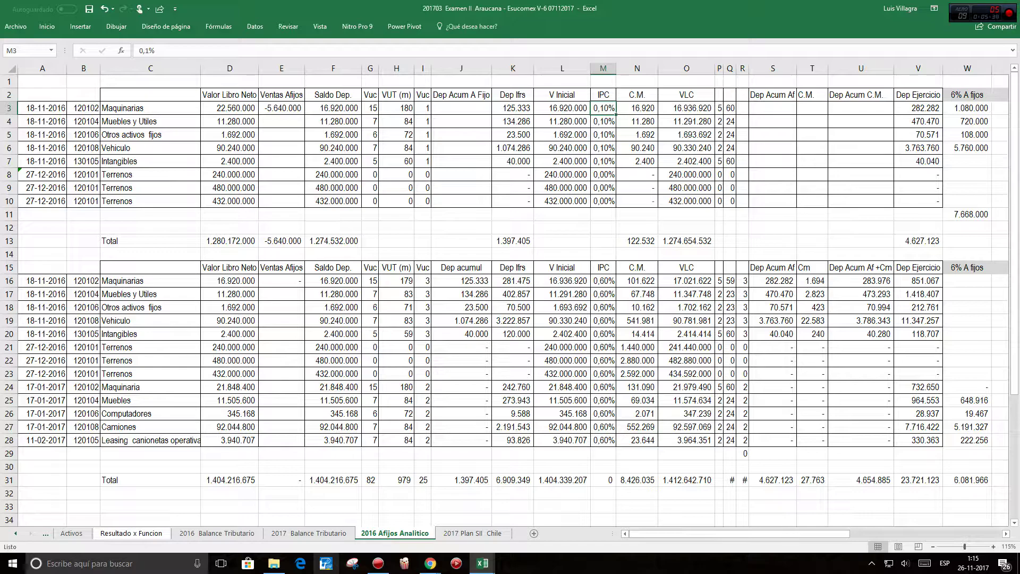
click(636, 240)
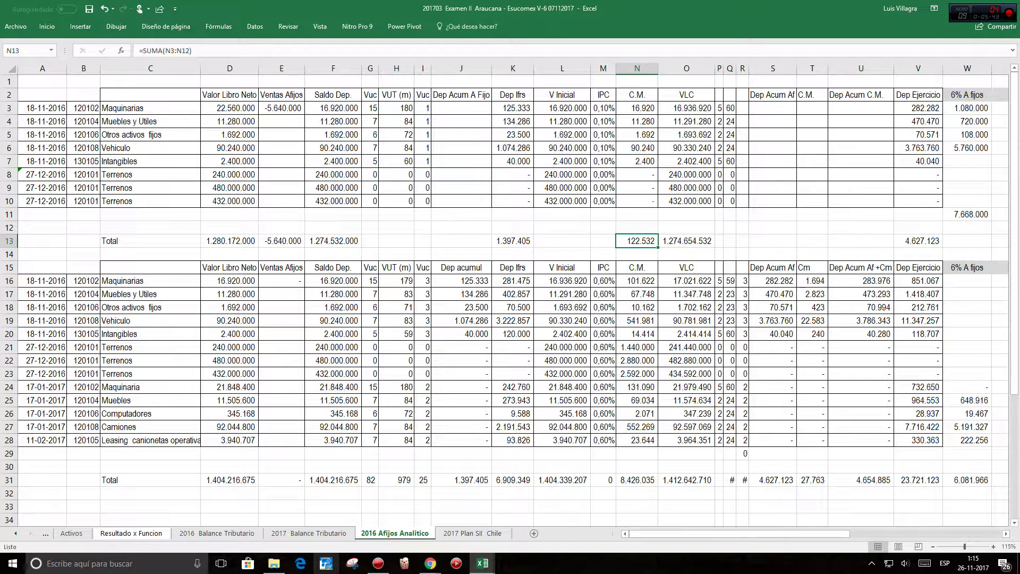
click(918, 108)
click(918, 81)
click(918, 240)
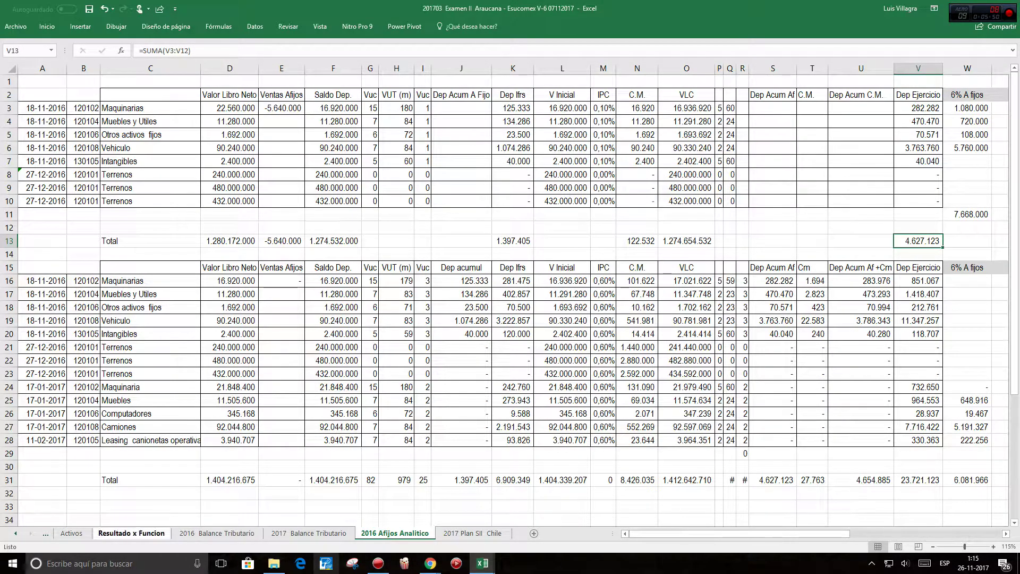
Step: Return to the 2016 Balance Tributario sheet and check the source formula of the Provision Impusto renta 2016 AT 2017 addition
click(217, 534)
scroll(372, 255, down, 3)
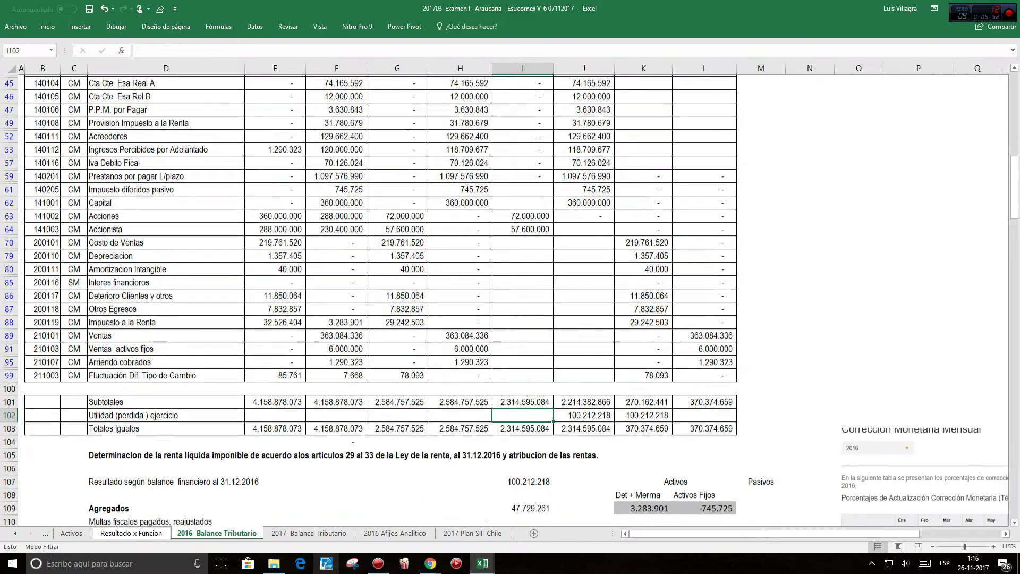
scroll(372, 298, down, 7)
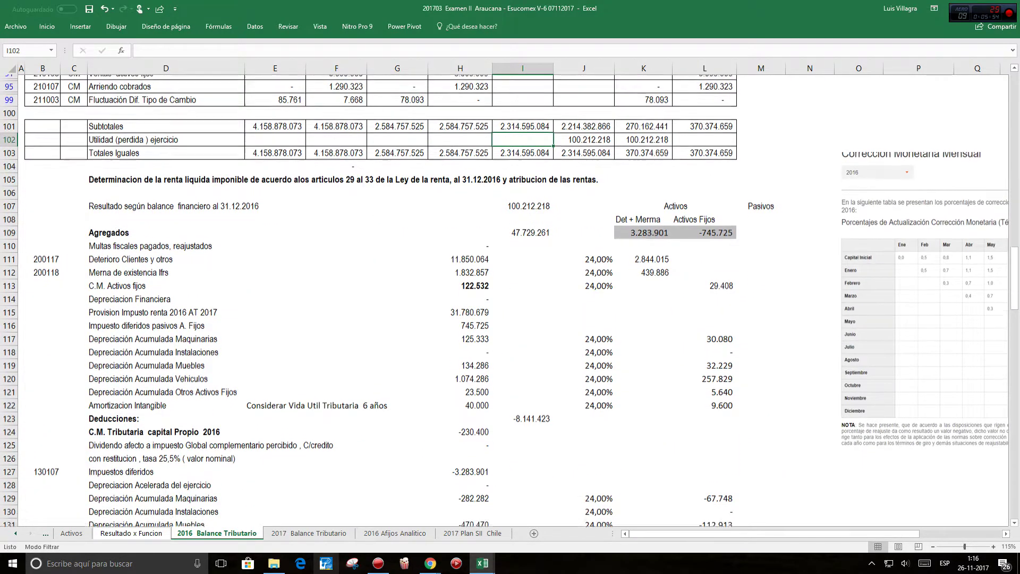
scroll(372, 298, down, 1)
click(166, 294)
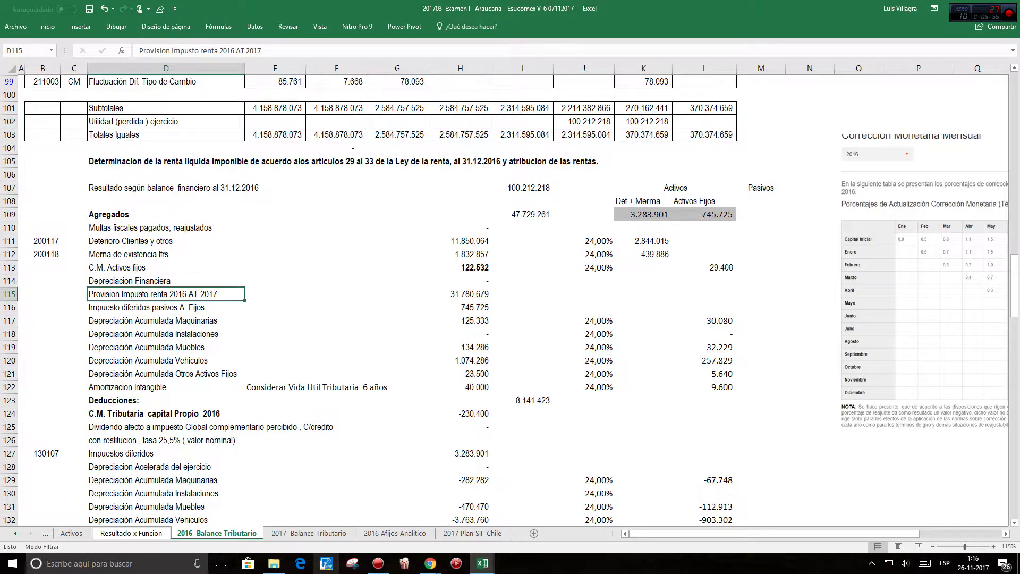
click(459, 294)
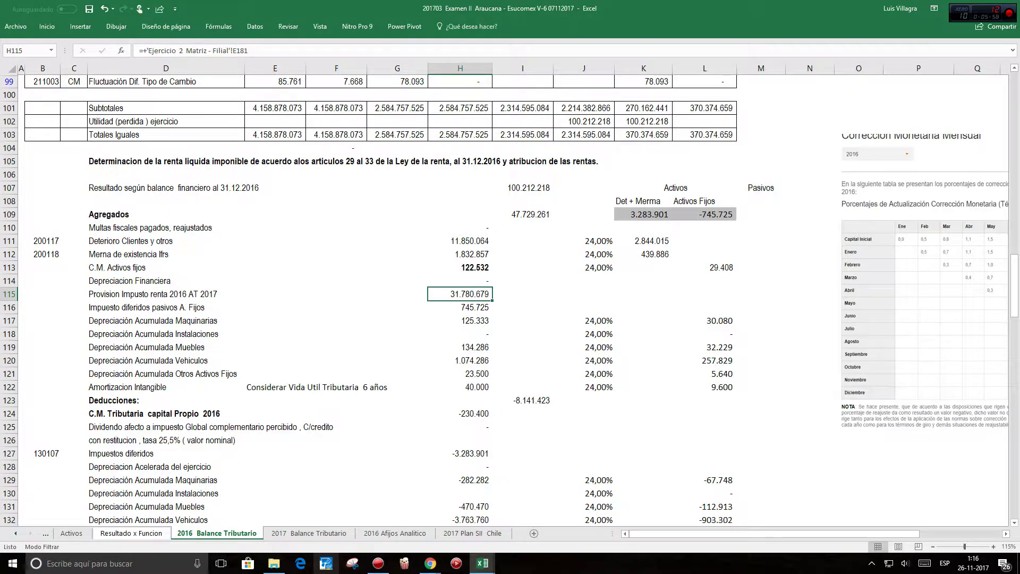
Step: Compare Impuesto diferidos pasivos A. Fijos with the Activos Fijos deferred tax column, and check the Activos Fijos and Det + Merma subtotal formulas
click(165, 308)
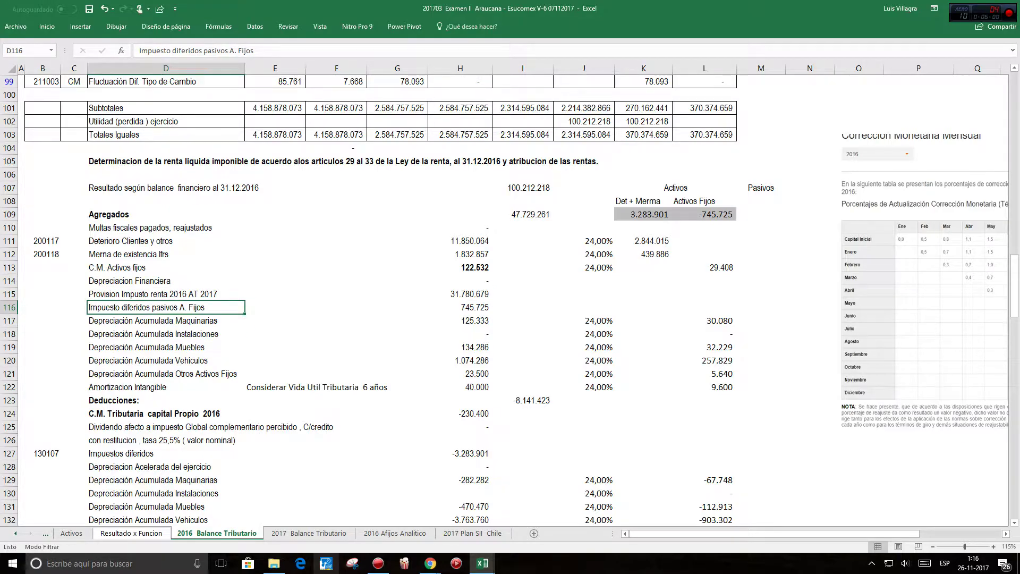
click(460, 307)
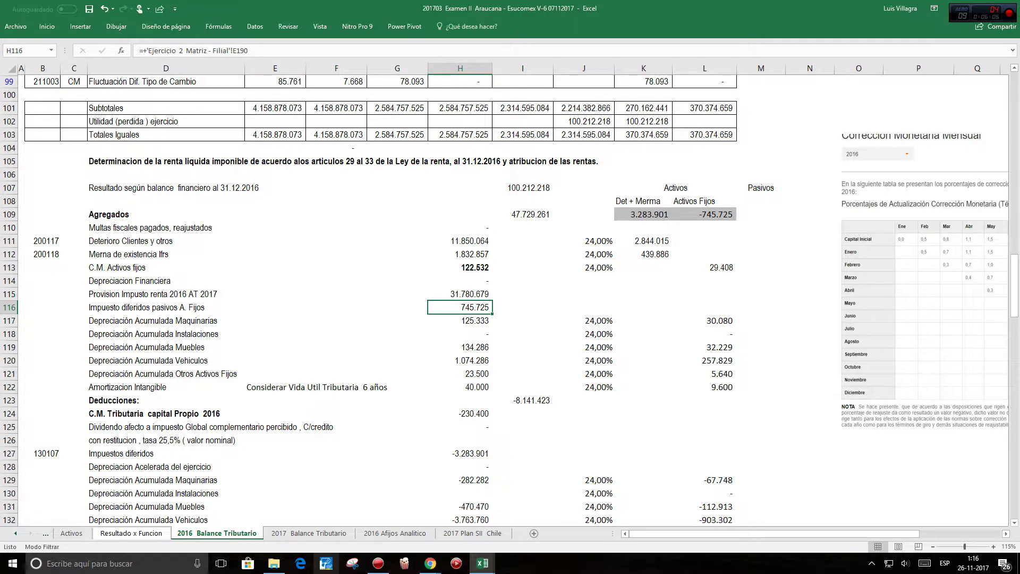
drag(704, 267, 705, 387)
click(704, 215)
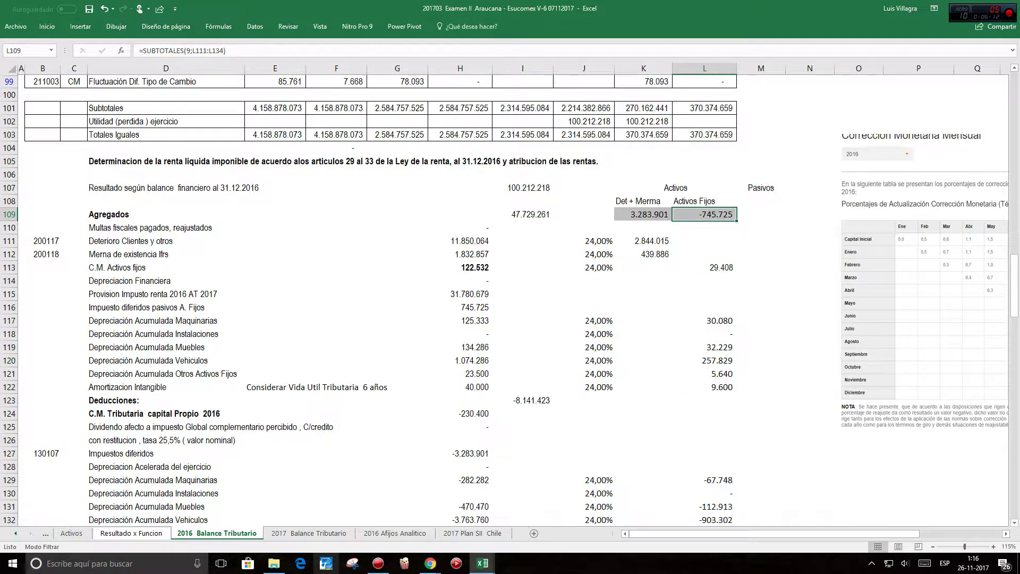
click(643, 214)
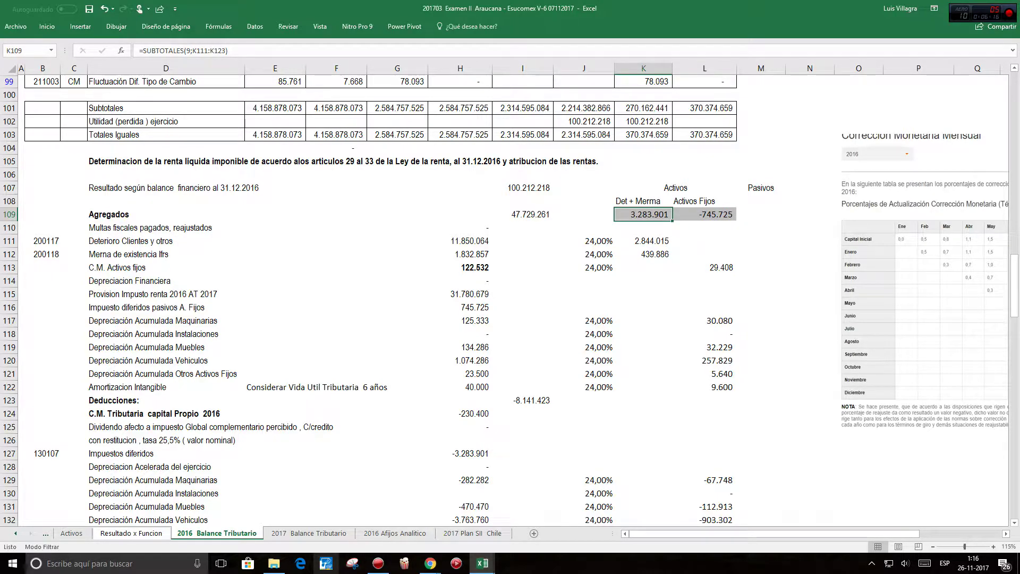
Step: Check the source formulas of the accumulated depreciation additions for machinery, furniture, vehicles and other fixed assets
click(166, 321)
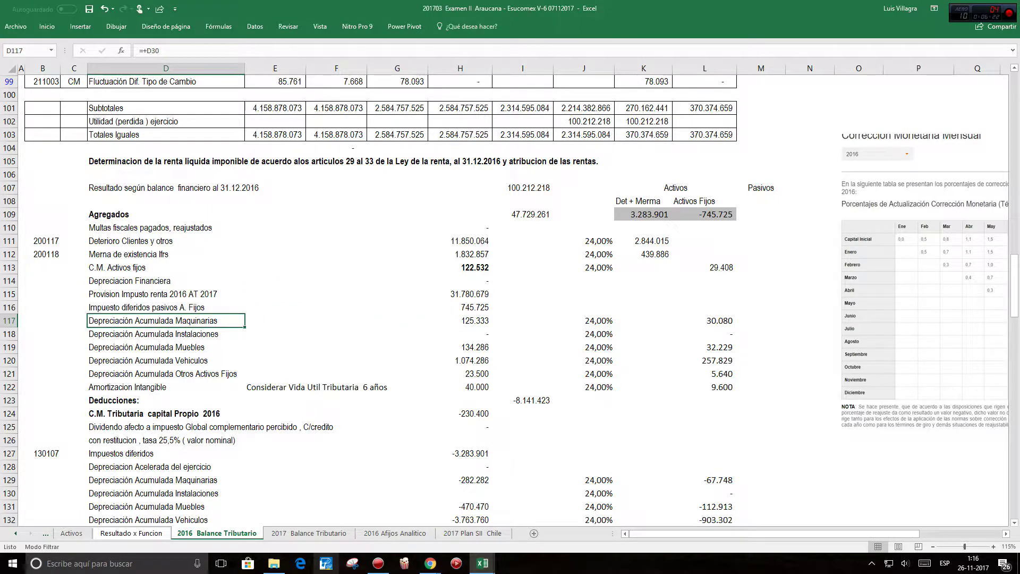
click(459, 320)
click(459, 347)
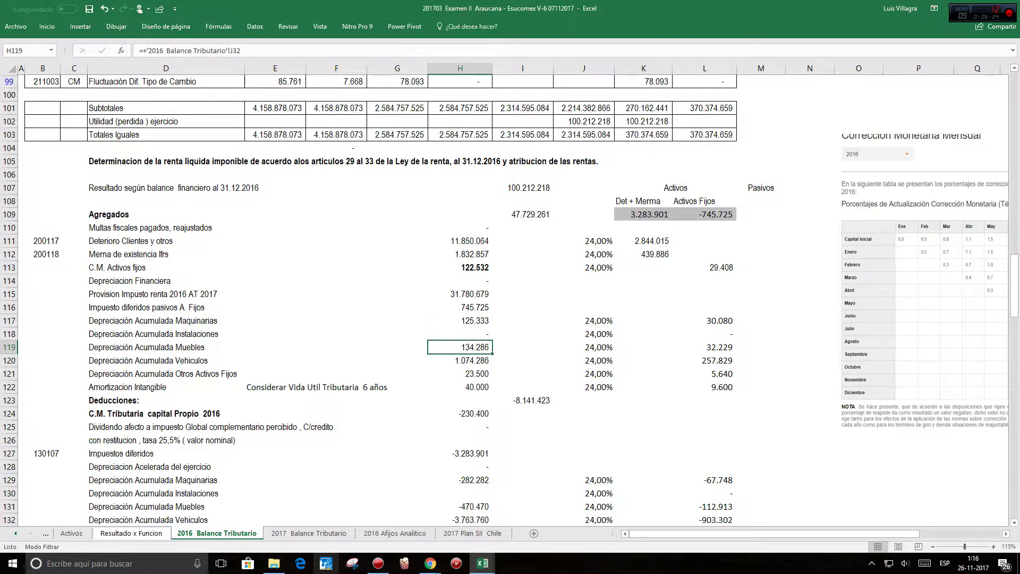
click(460, 360)
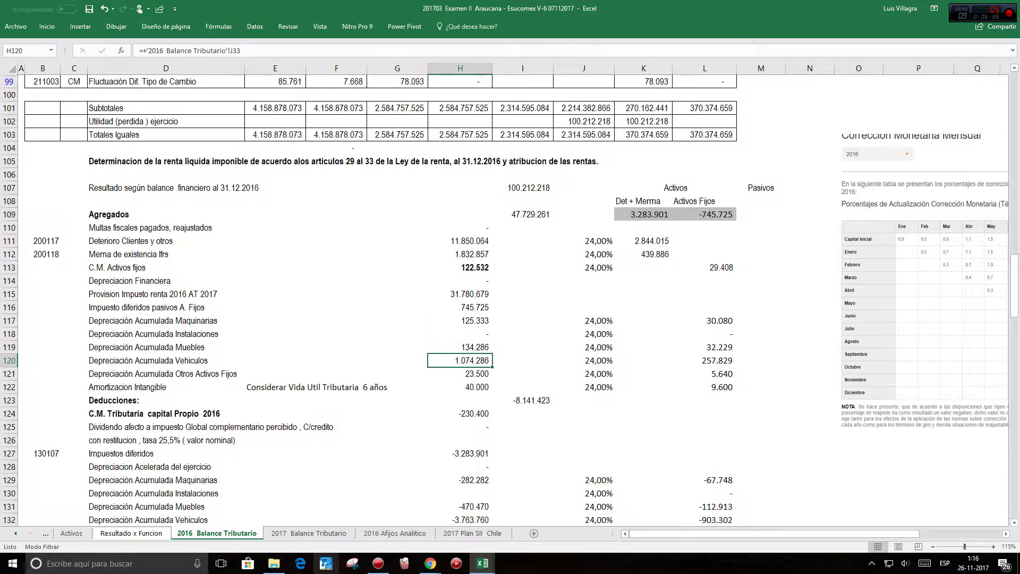
click(460, 374)
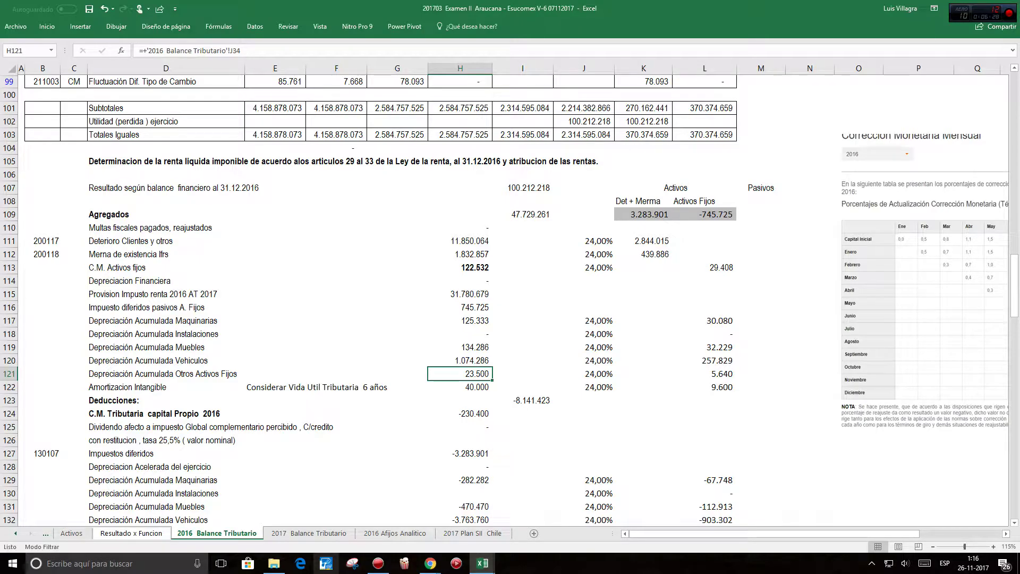
Step: Change the tax useful life in the Amortizacion Intangible note to 5 años
click(165, 386)
click(397, 360)
click(275, 387)
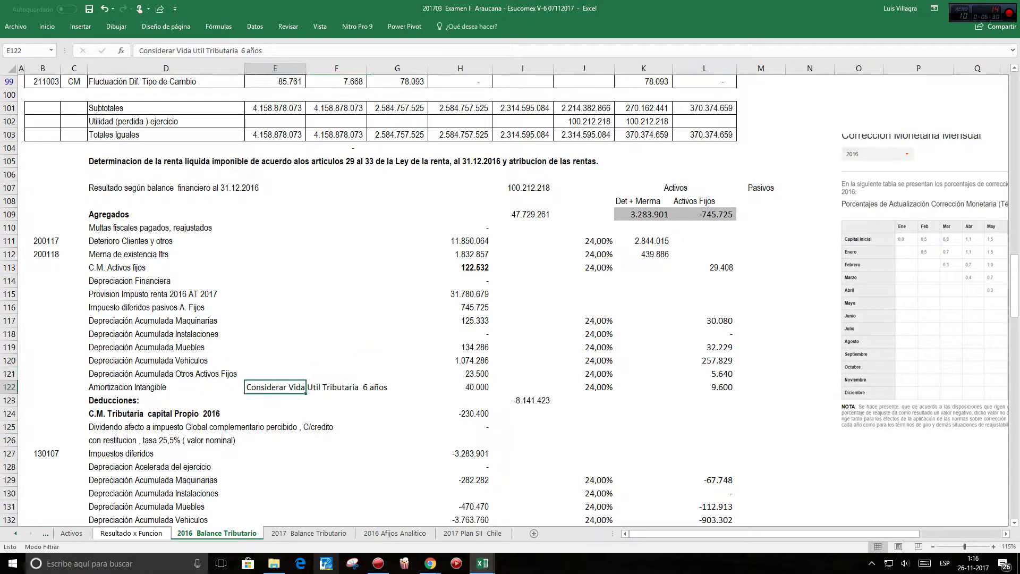
click(245, 50)
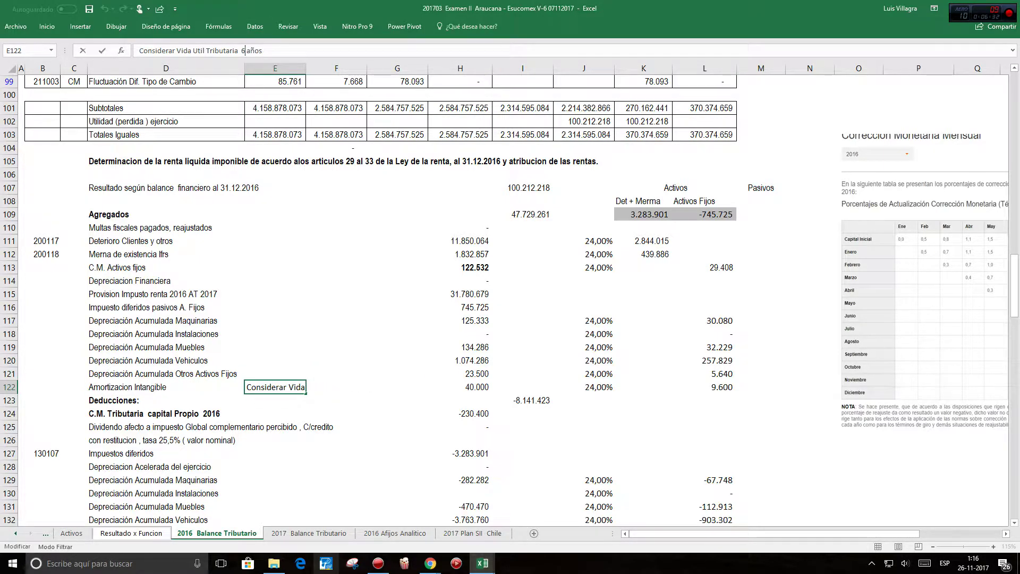
key(BackSpace)
text(5)
key(Return)
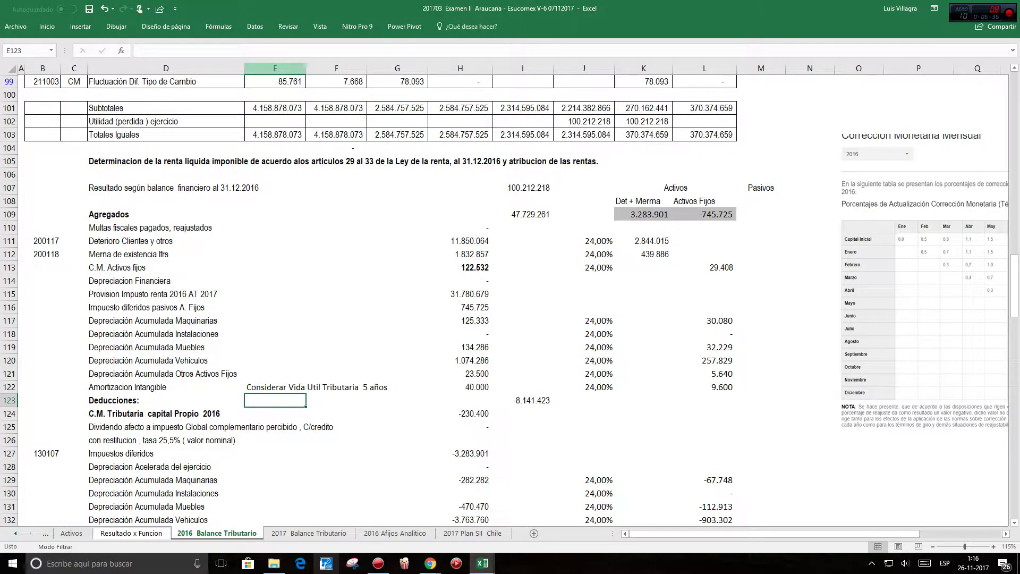
Step: Check the C.M. Tributaria capital Propio 2016 deduction and its source formula against the capital accounts in the balance
scroll(510, 300, down, 2)
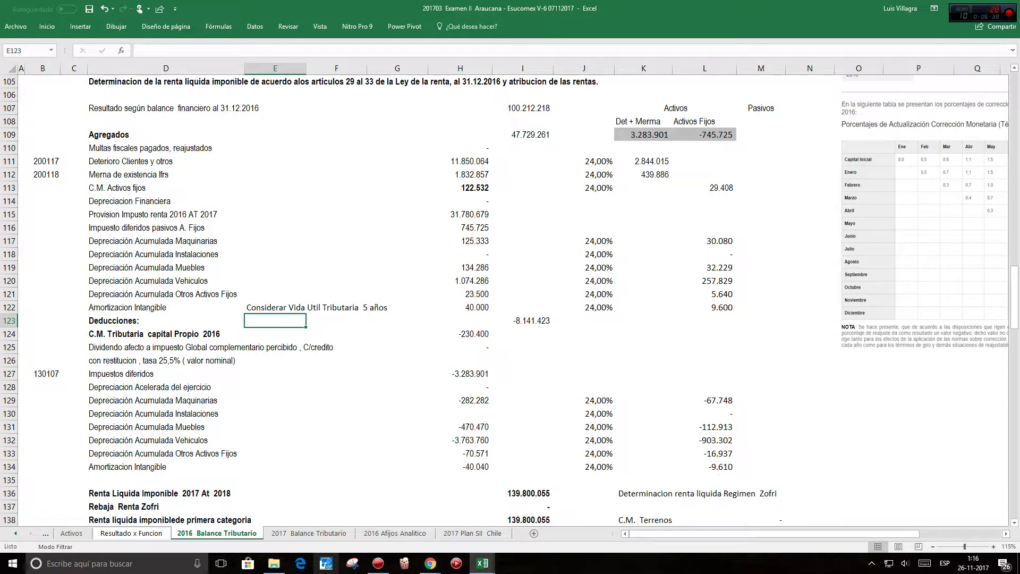
click(166, 333)
click(460, 334)
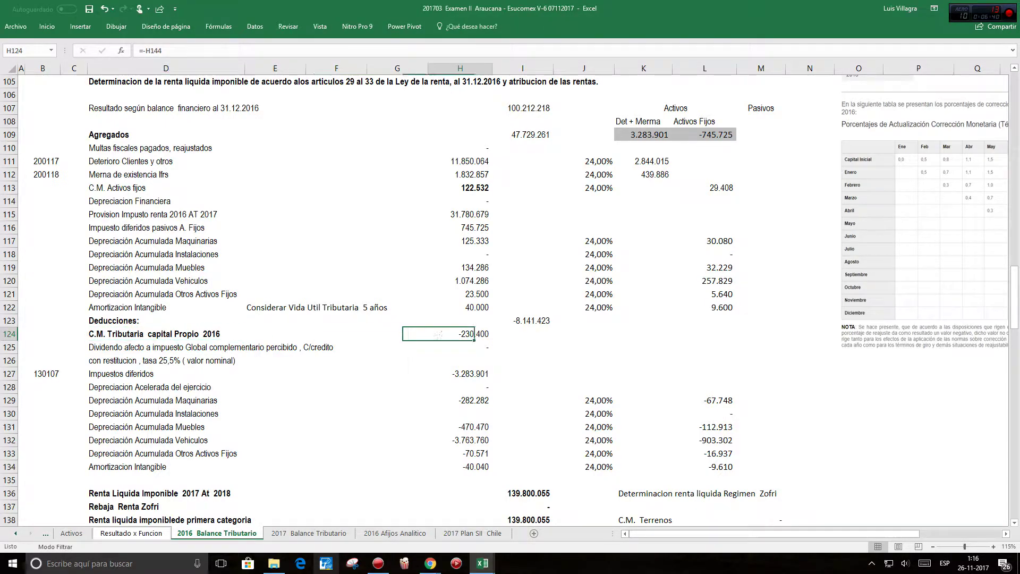
scroll(510, 300, up, 9)
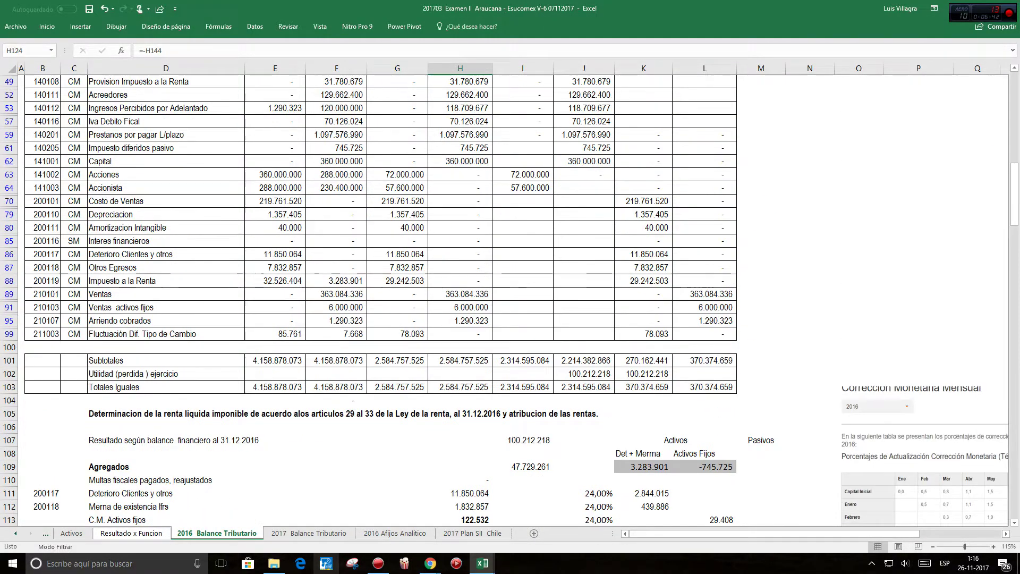
scroll(510, 299, down, 11)
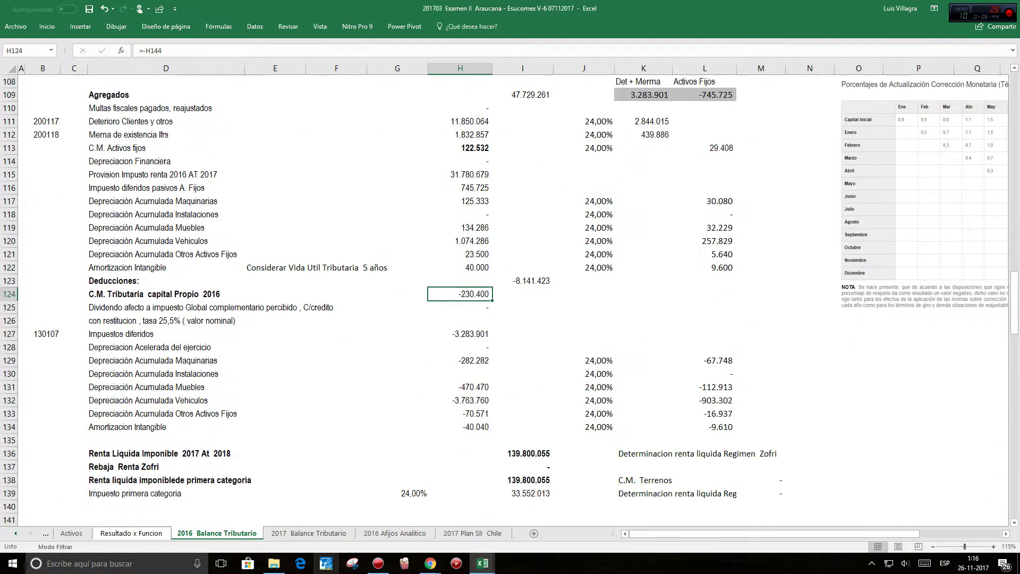
Step: Examine the C.M. capital Propio Tributario calculation under Ajuste tributario 2016 and follow its result back to the matching deduction
scroll(510, 300, down, 3)
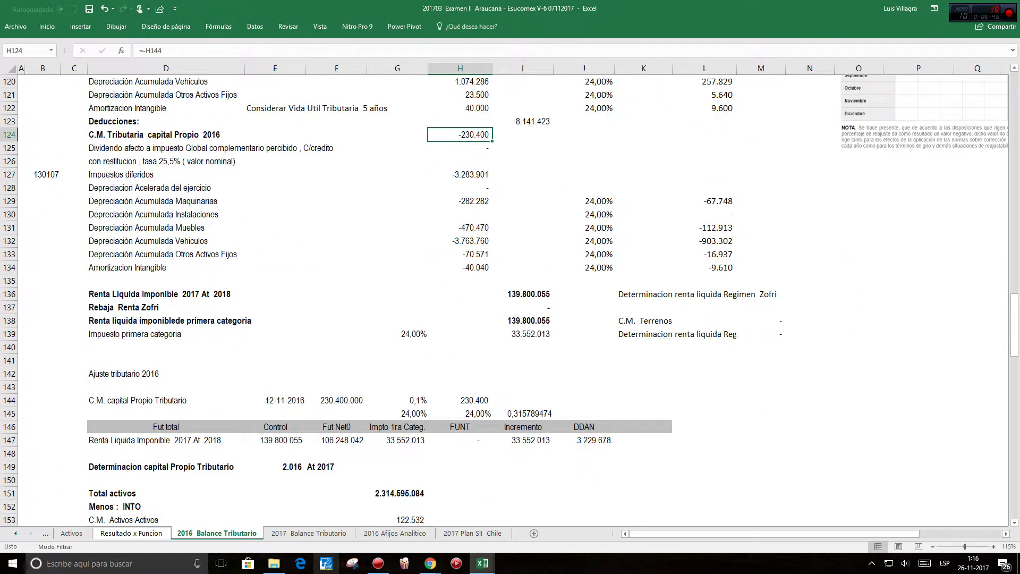
click(166, 400)
click(275, 401)
click(336, 400)
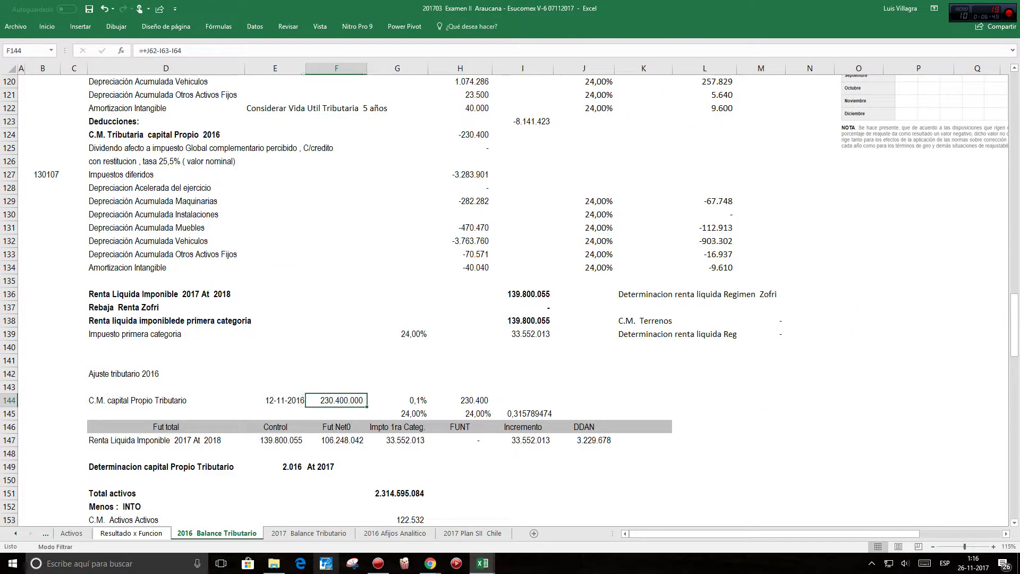
key(Right)
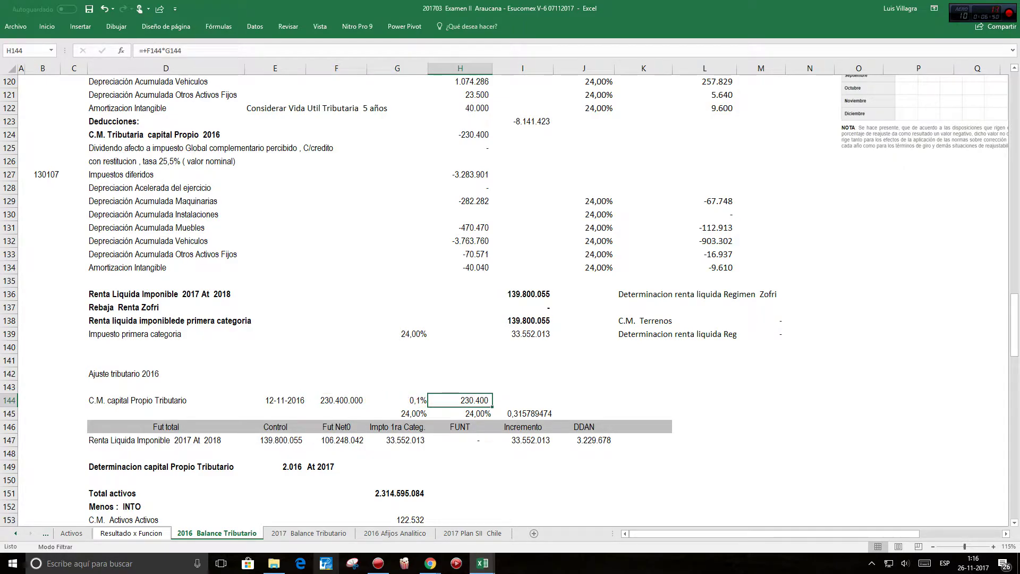
scroll(511, 298, up, 8)
scroll(510, 297, down, 5)
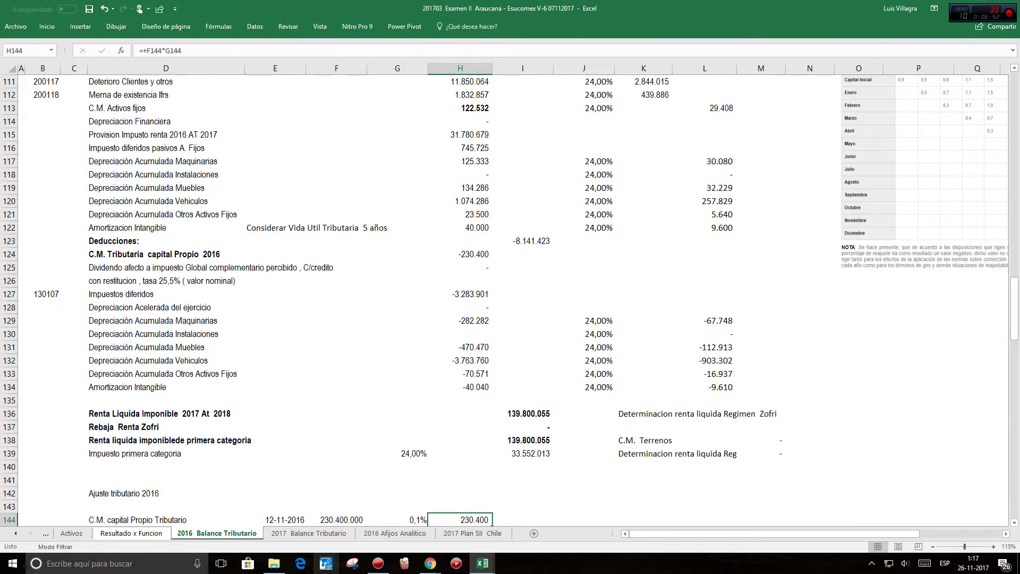
click(460, 255)
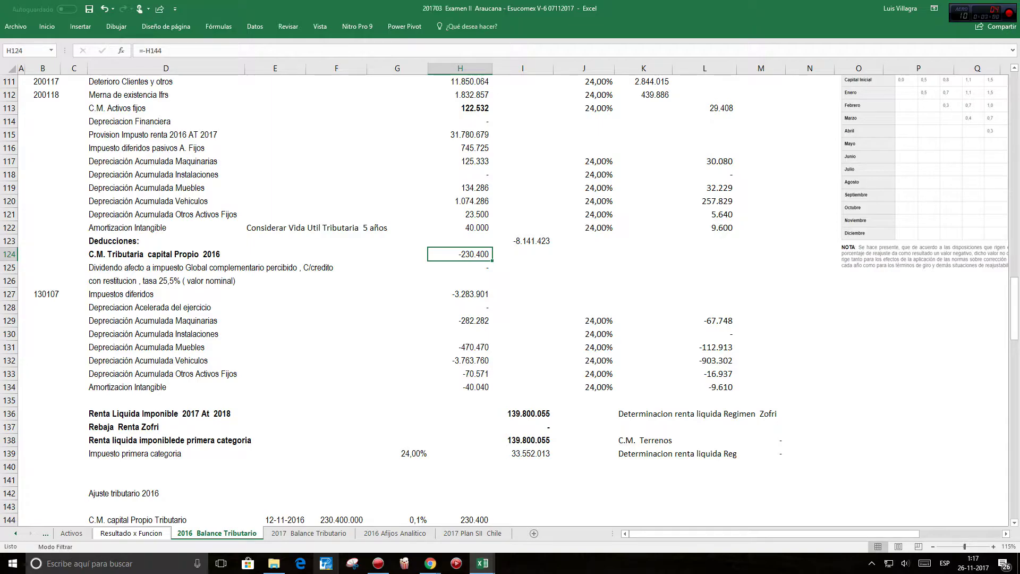
Step: Compare the Impuestos diferidos and Depreciacion Acelerada del ejercicio deductions with the Det + Merma deferred tax column
click(165, 294)
click(459, 307)
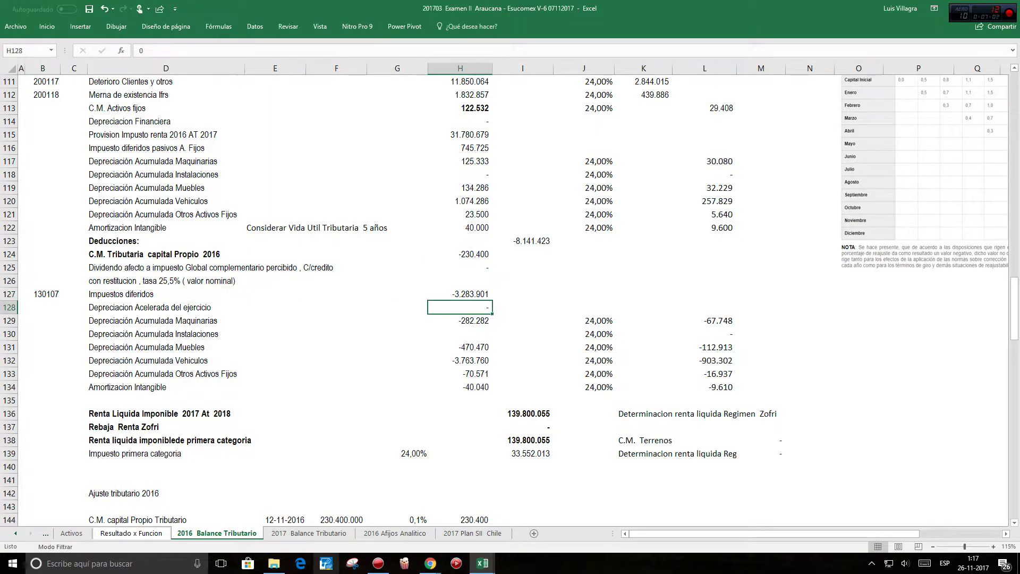
scroll(505, 298, up, 3)
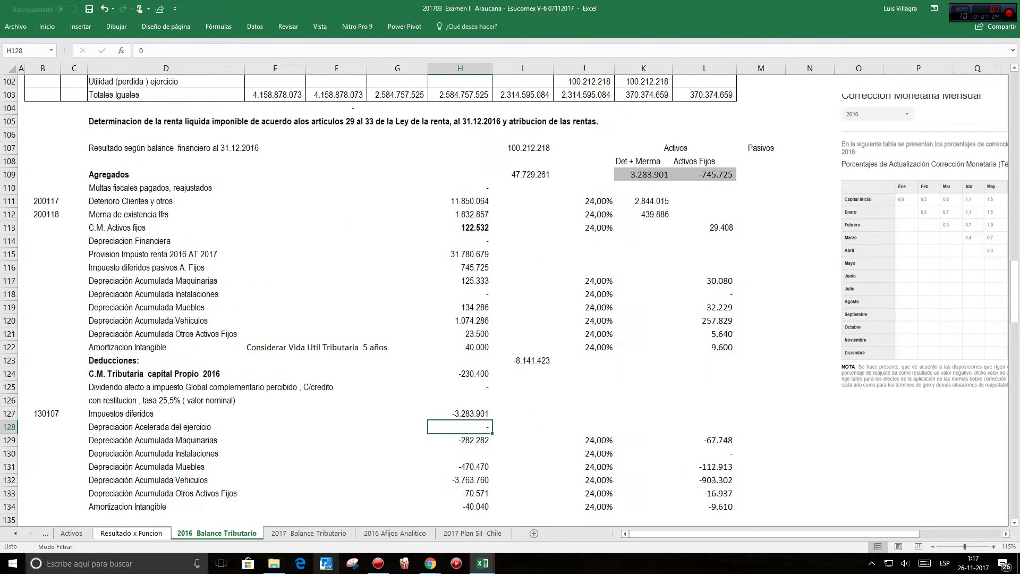
click(643, 161)
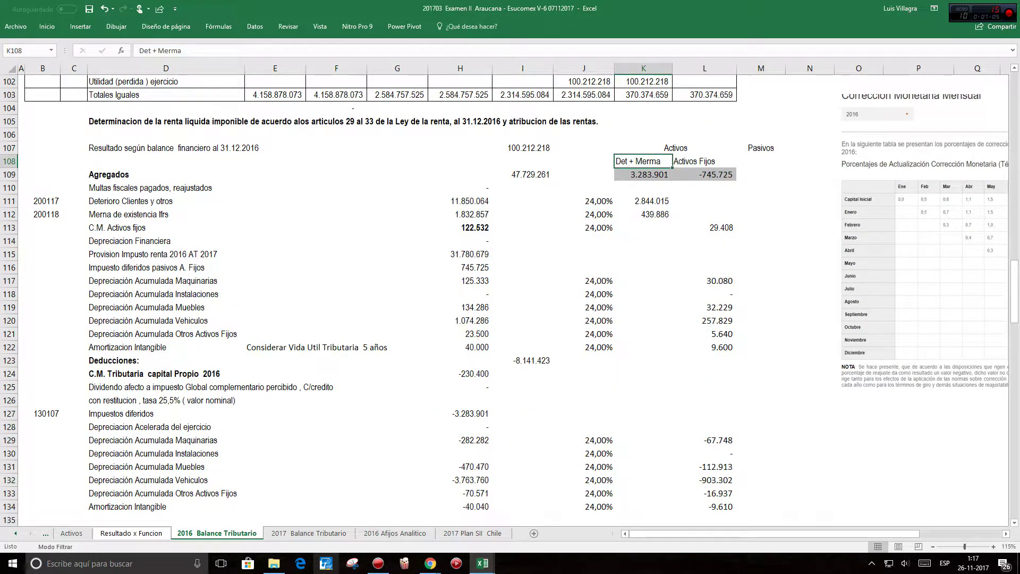
Step: Compare the accumulated depreciation and intangible amortization deductions with the Dep Ejercicio column and its formula in the 2016 Afijos Analitico sheet
scroll(505, 298, down, 3)
click(166, 307)
click(166, 320)
click(460, 321)
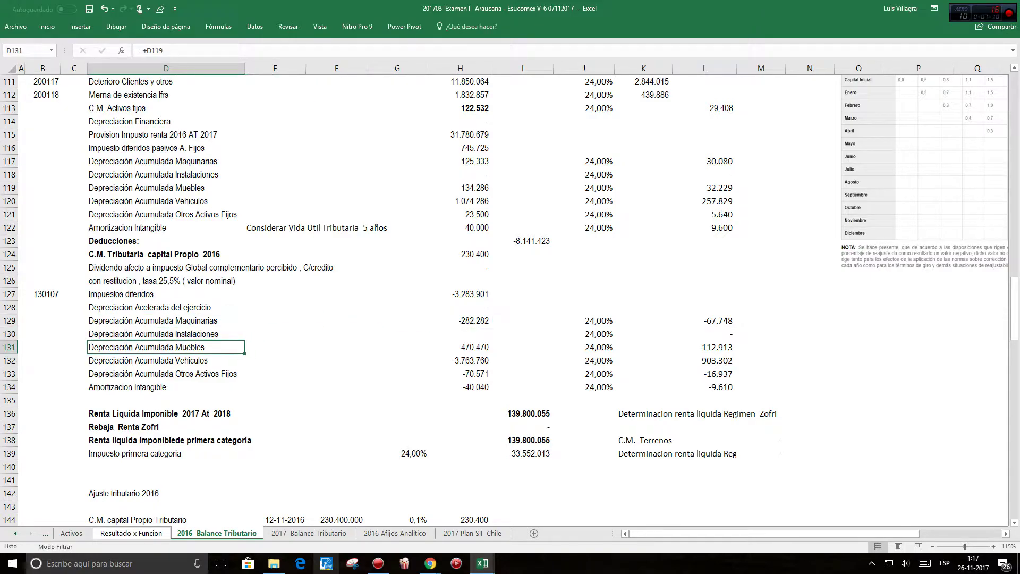
drag(461, 320, 461, 375)
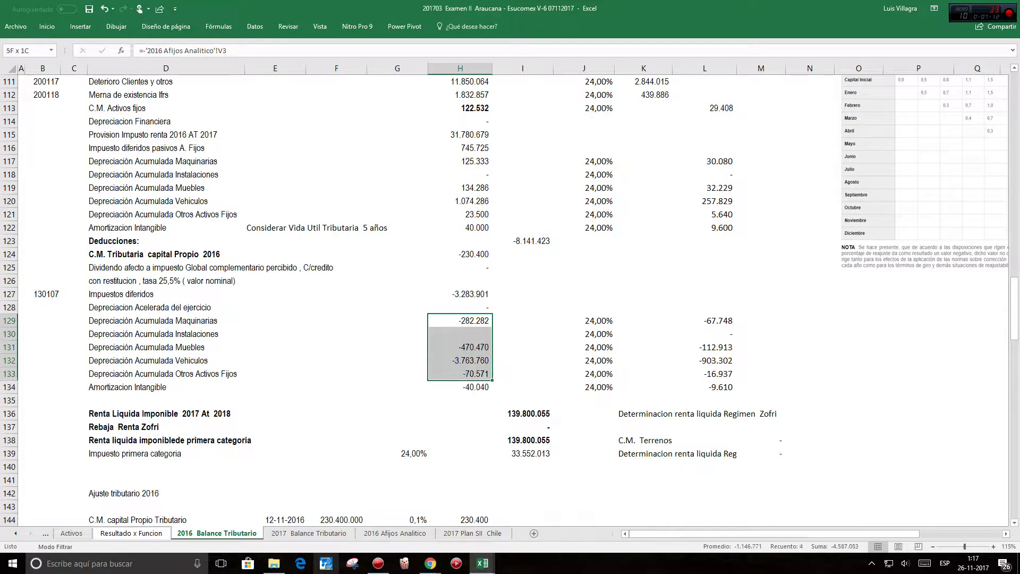
drag(460, 320, 460, 387)
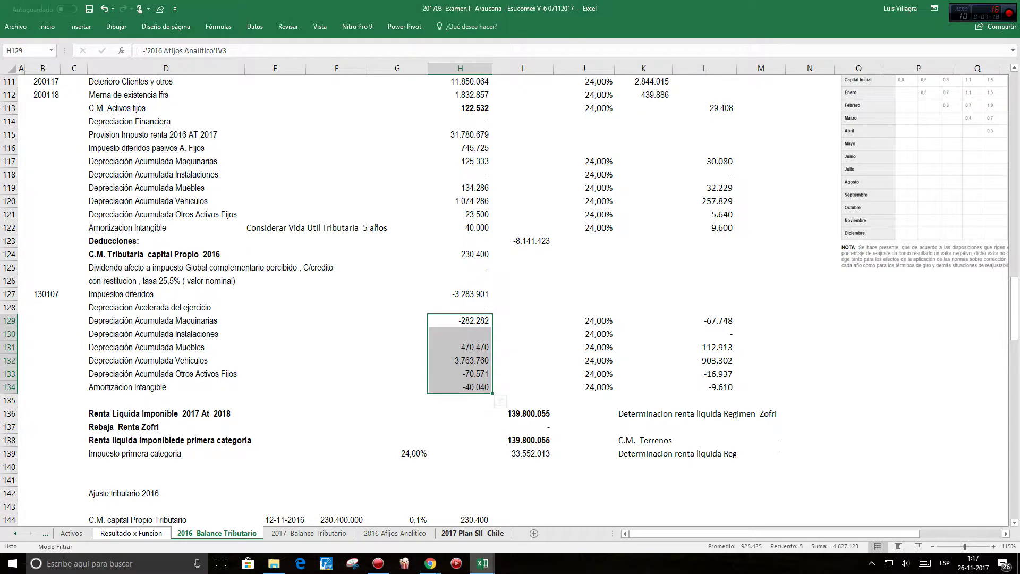
click(395, 533)
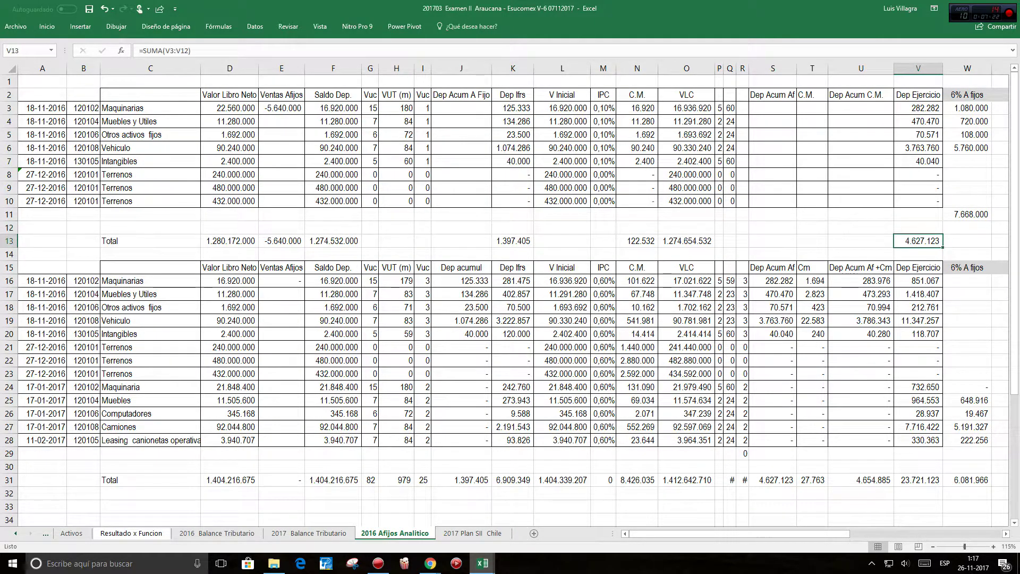
click(918, 122)
click(918, 108)
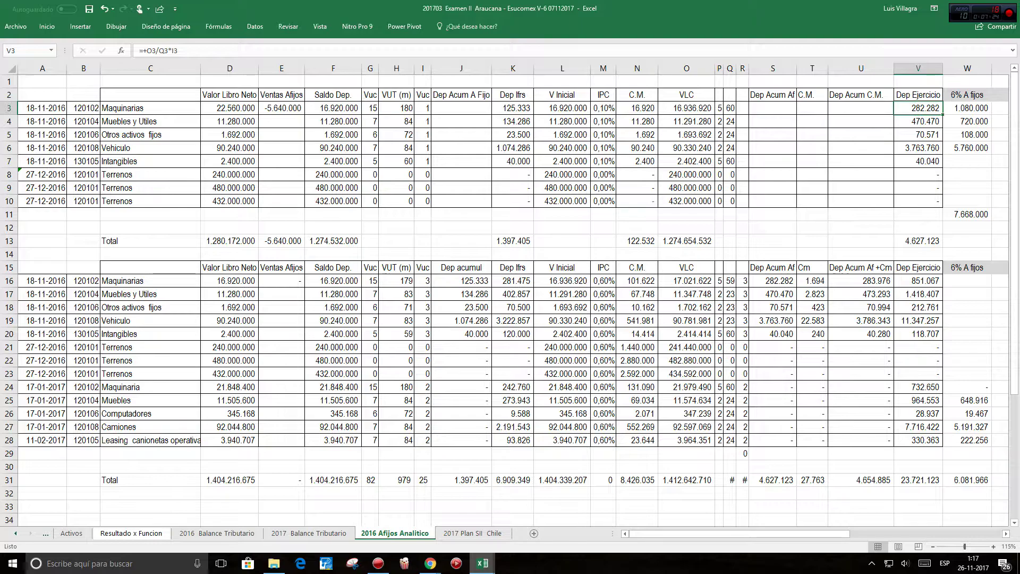
click(217, 533)
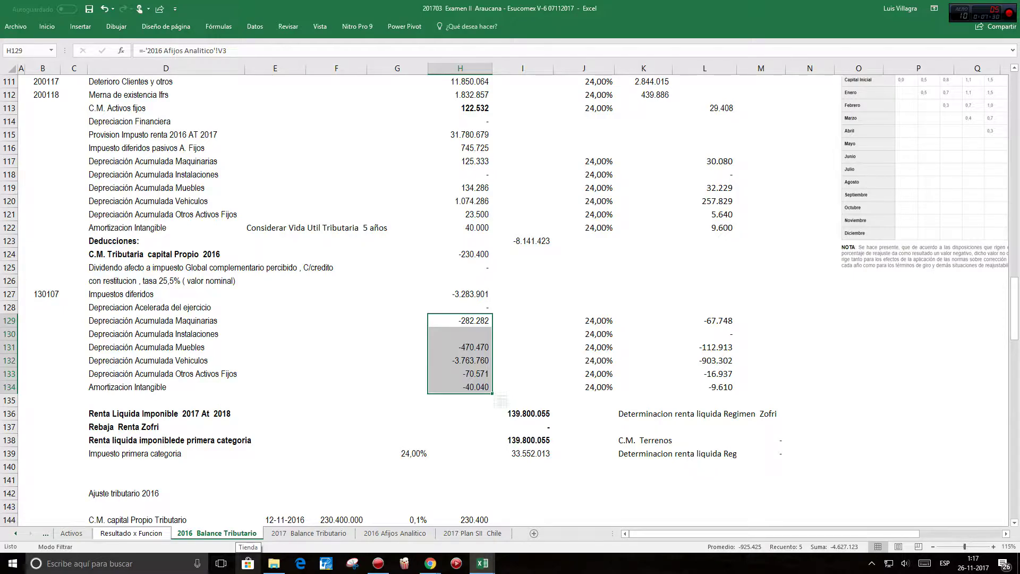
Step: Check the formulas for Renta Liquida Imponible, Rebaja Renta Zofri, the first-category taxable income, and the Impuesto primera categoria with its rate
click(522, 414)
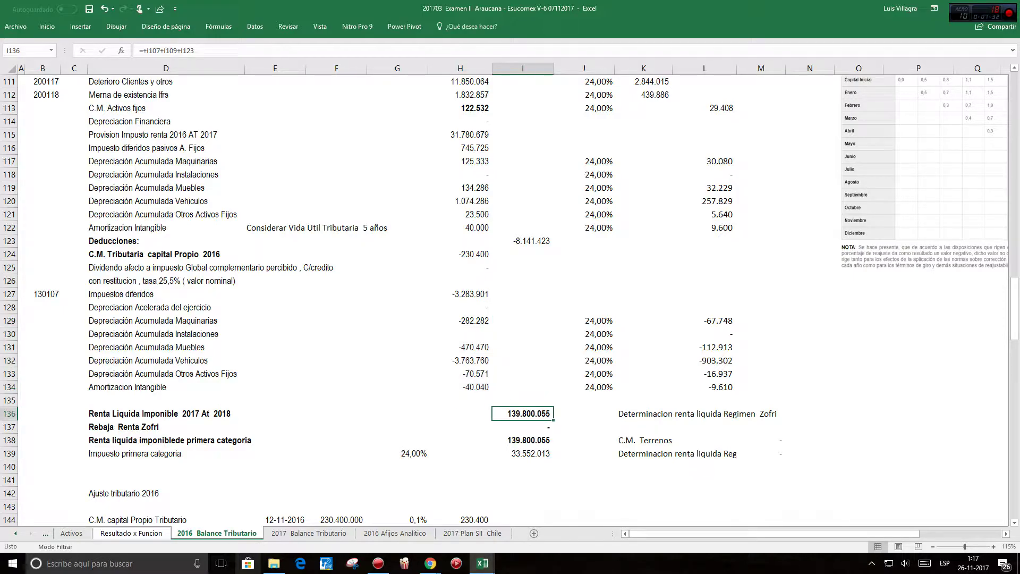
click(165, 427)
click(522, 427)
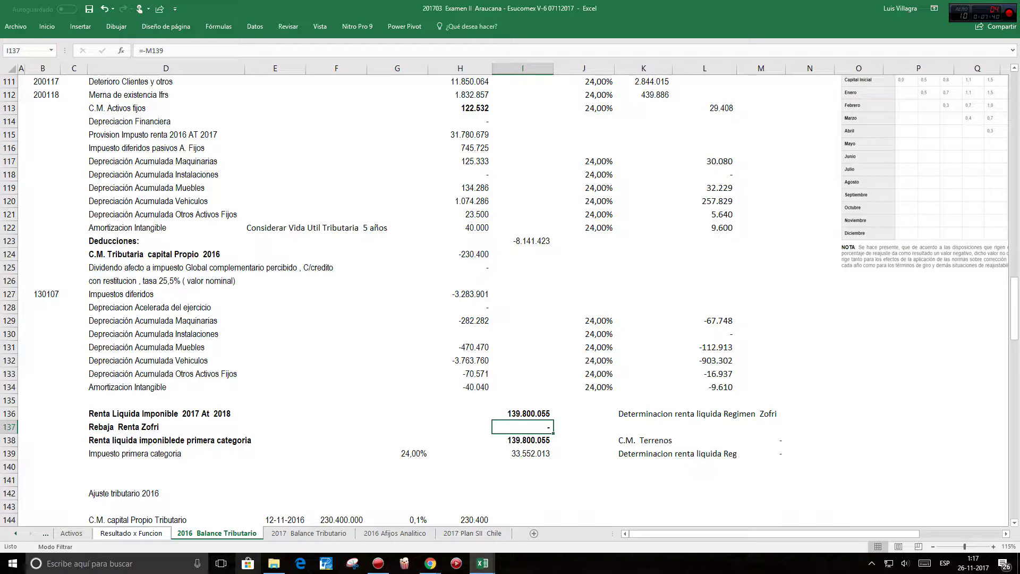
click(166, 440)
click(522, 440)
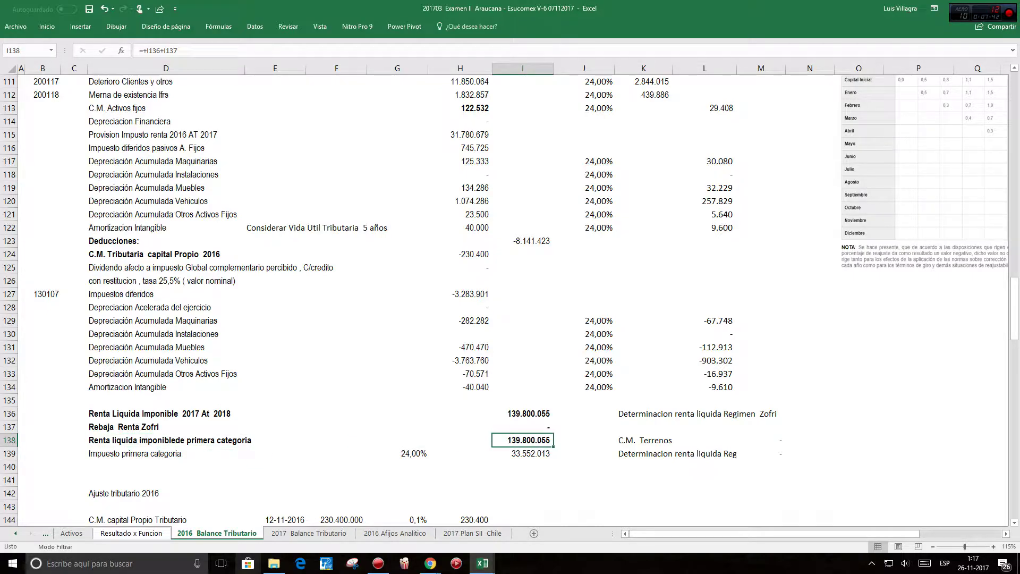
click(166, 453)
click(397, 453)
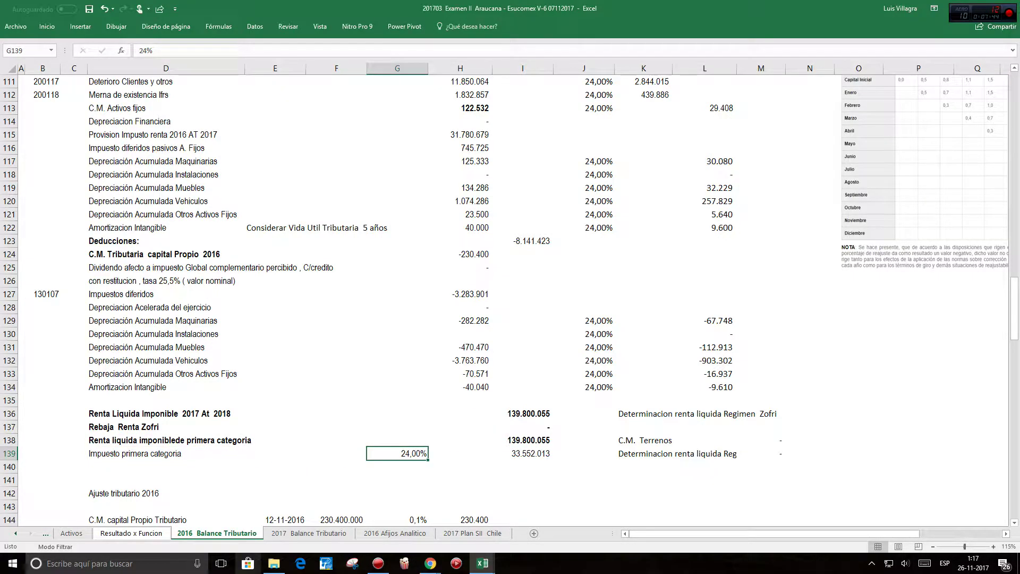
click(523, 453)
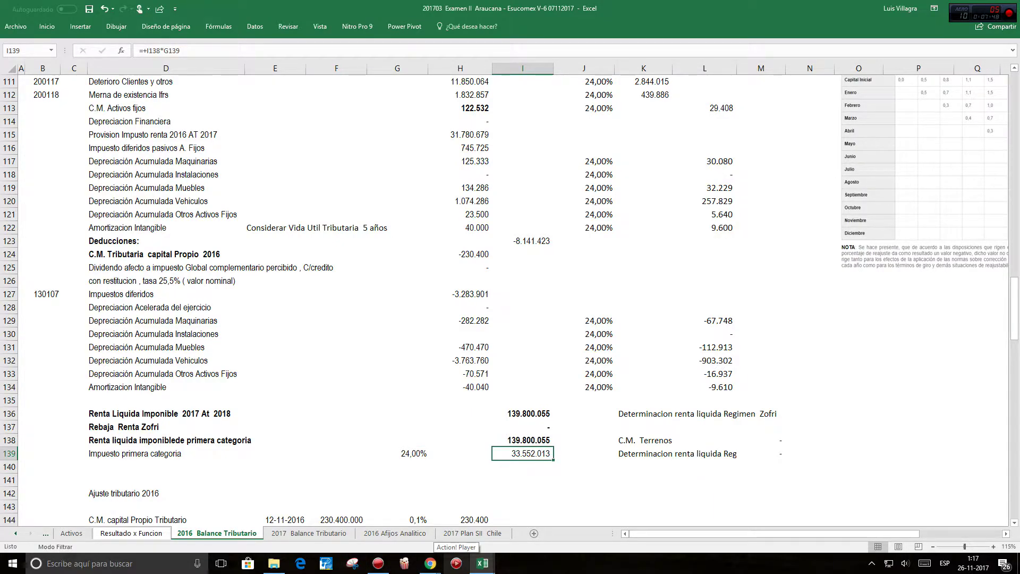
Step: Compare the Provision Impuesto renta 2016 addition and its source reference with the calculated Impuesto primera categoria
click(460, 135)
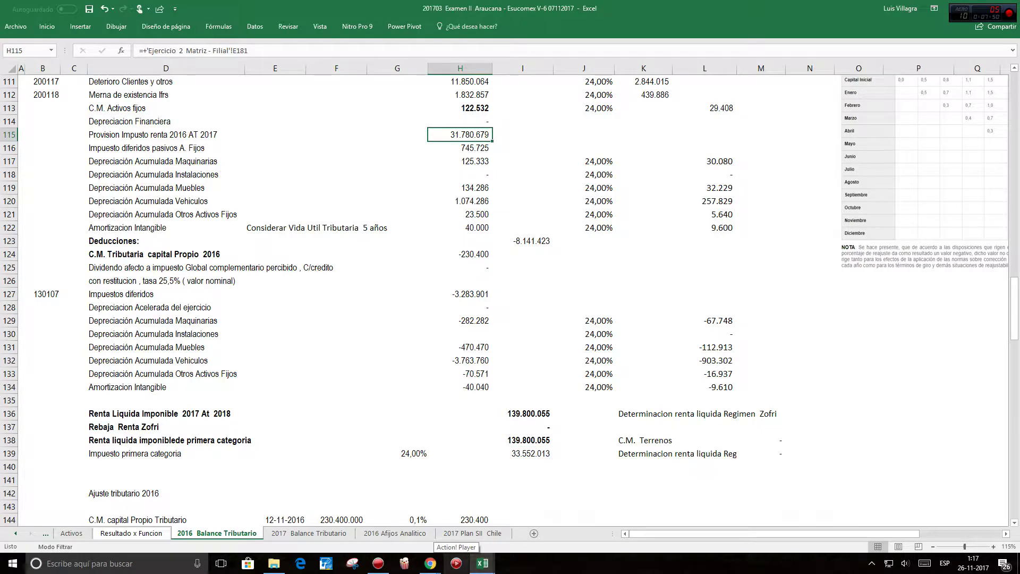
click(523, 454)
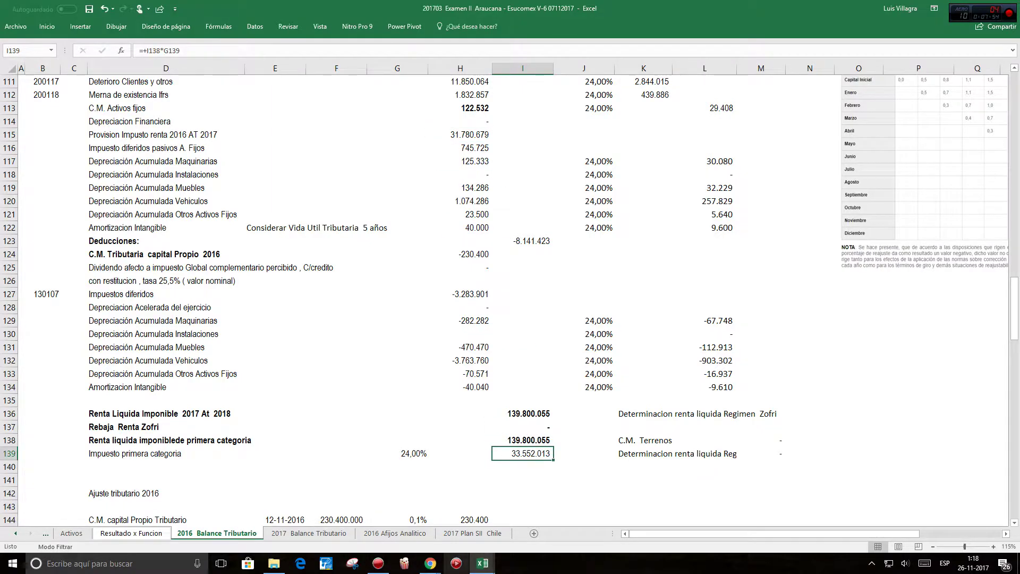
click(460, 134)
scroll(511, 297, up, 3)
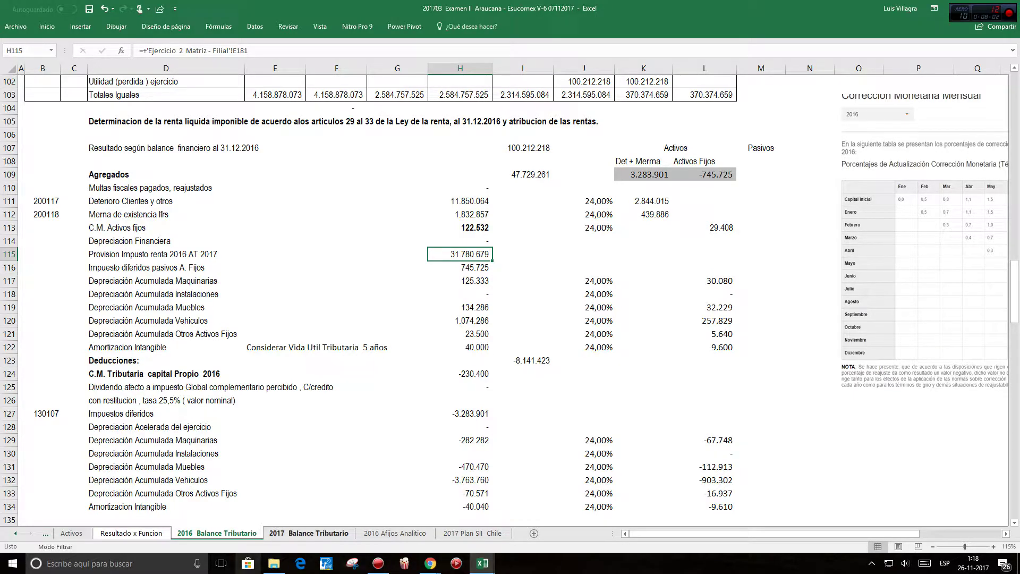
Step: Open the Ejercicio 2 Matriz - Filial sheet that supplies the income tax provision amount
click(472, 533)
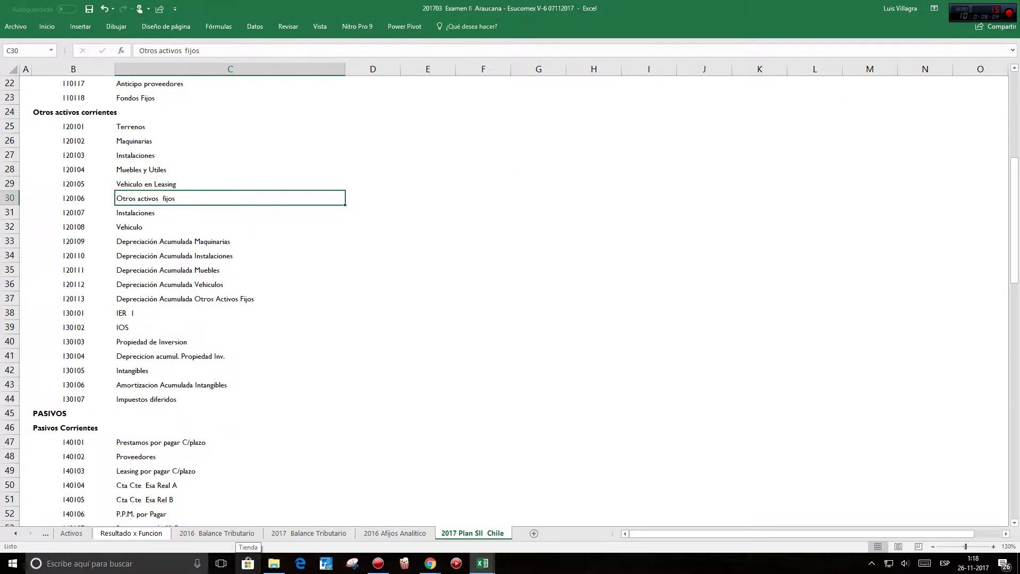
key(ctrl+Page_Up)
key(ctrl+Page_Up)
key(ctrl+Page_Up)
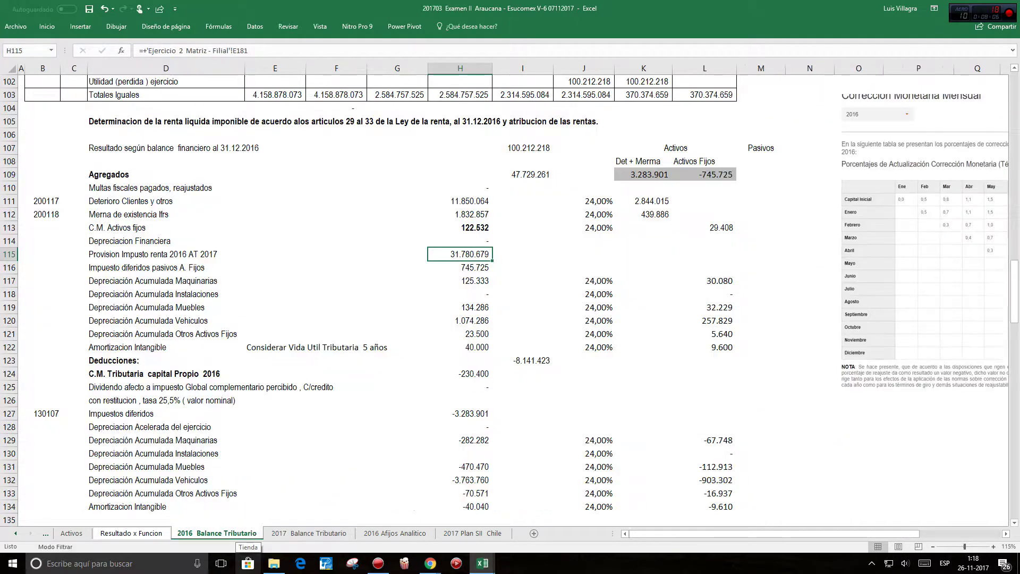
click(15, 533)
click(16, 533)
click(15, 533)
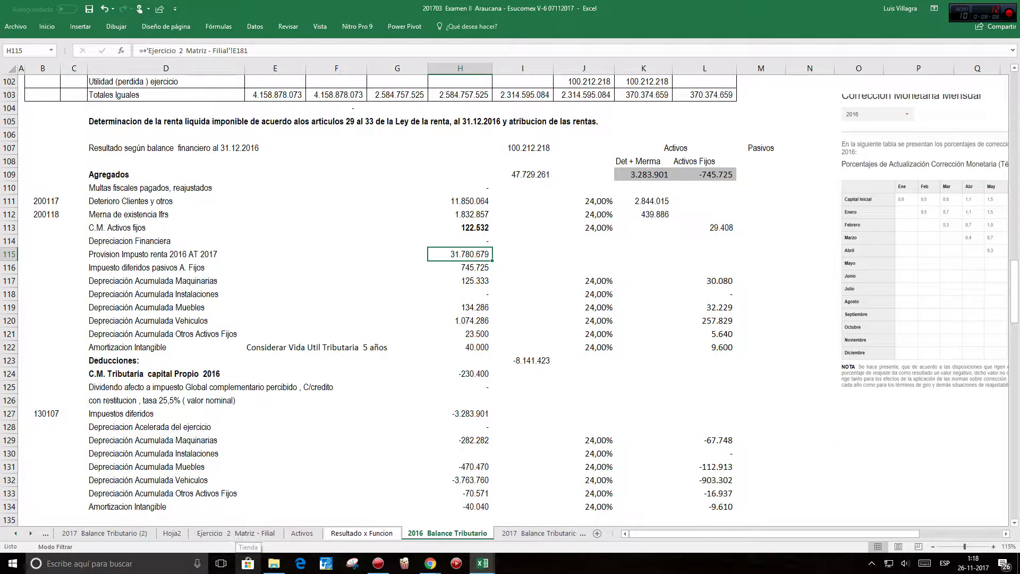
click(235, 533)
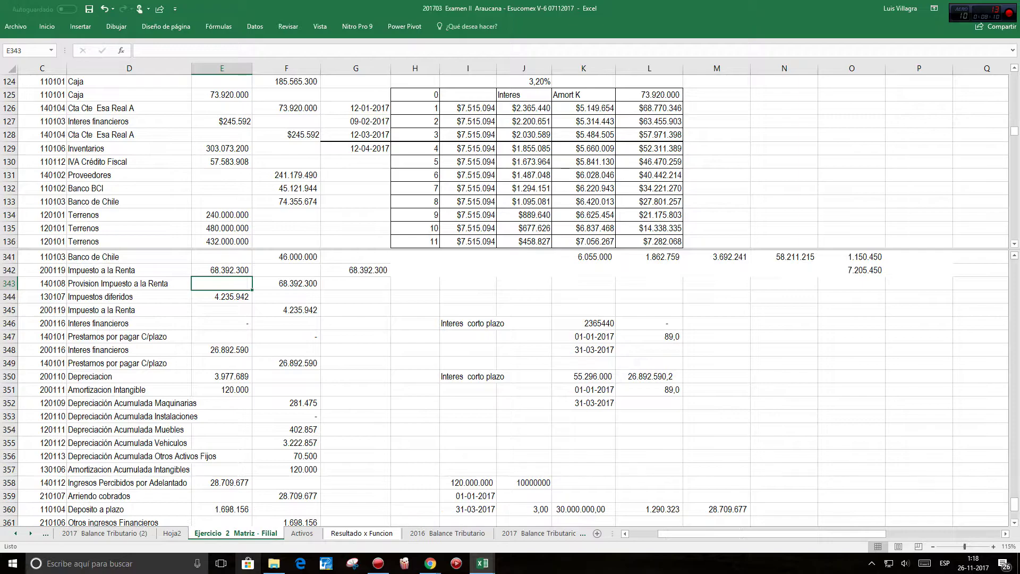
Step: Locate the 31-12-2016 Impuesto a la Renta entry in the journal and reset its debit amount to 0
scroll(505, 388, down, 2)
scroll(505, 388, up, 9)
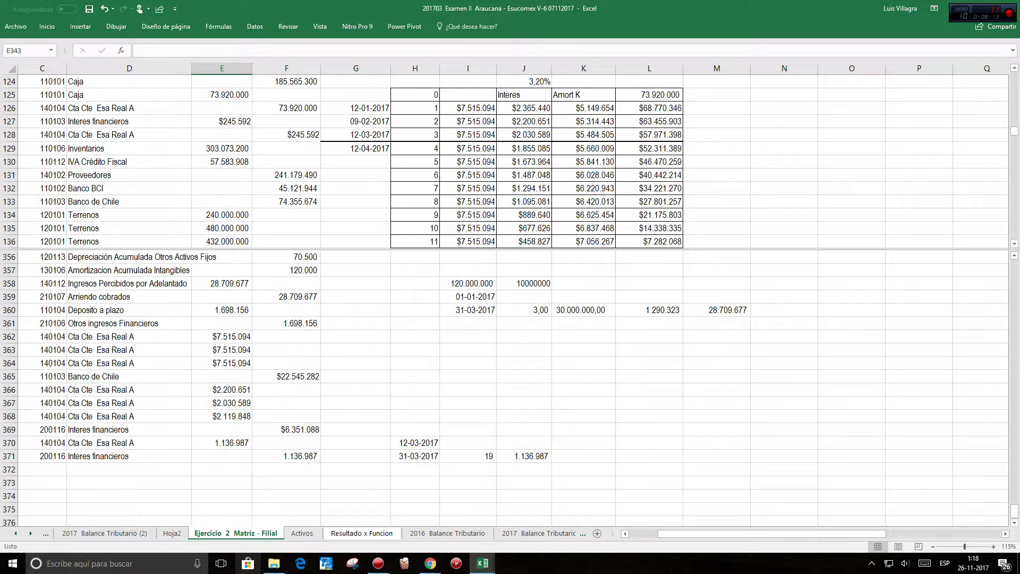
scroll(505, 388, up, 6)
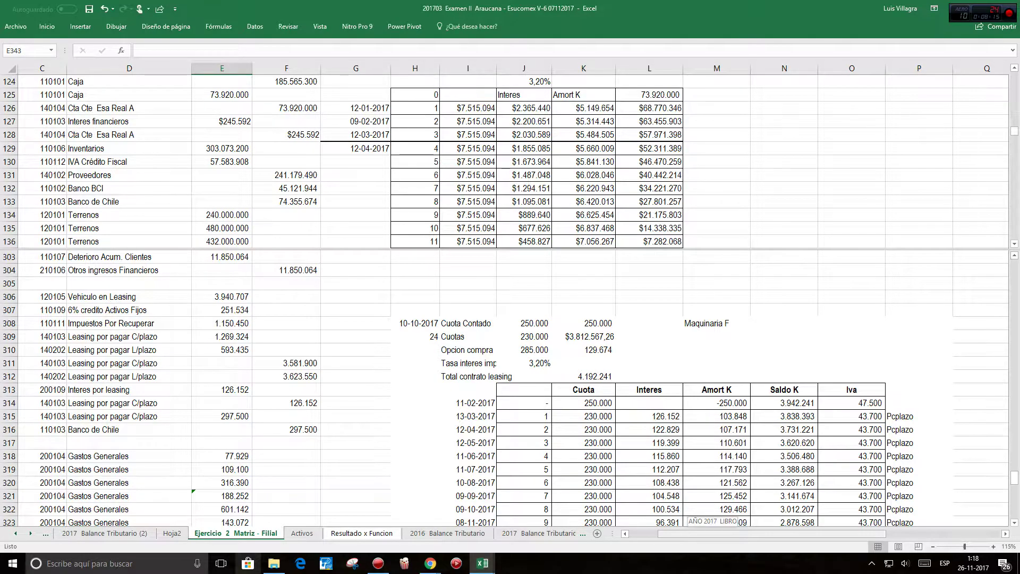
scroll(712, 524, left, 2)
scroll(321, 445, up, 1)
scroll(321, 446, right, 1)
scroll(321, 445, up, 20)
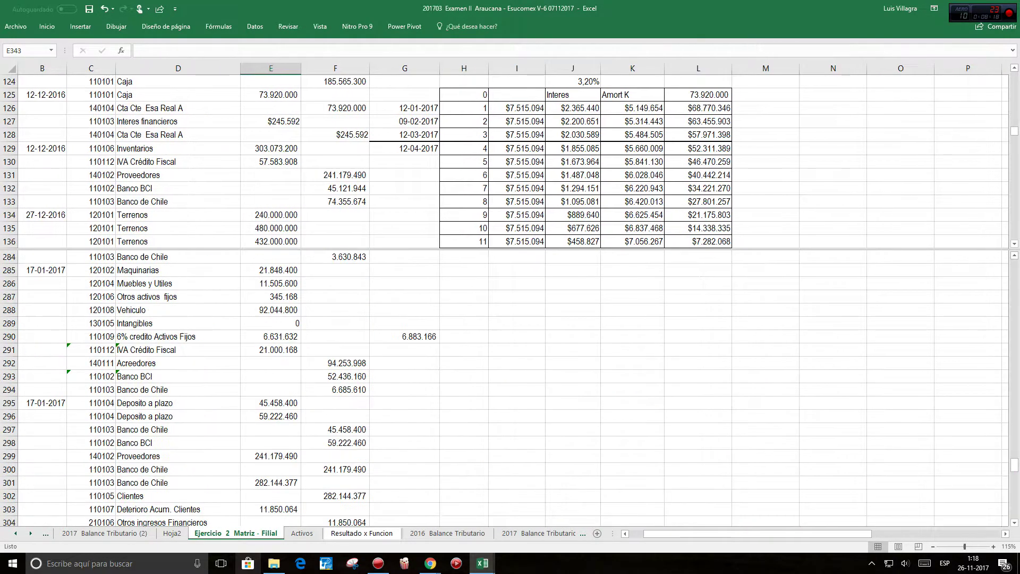
scroll(505, 388, up, 12)
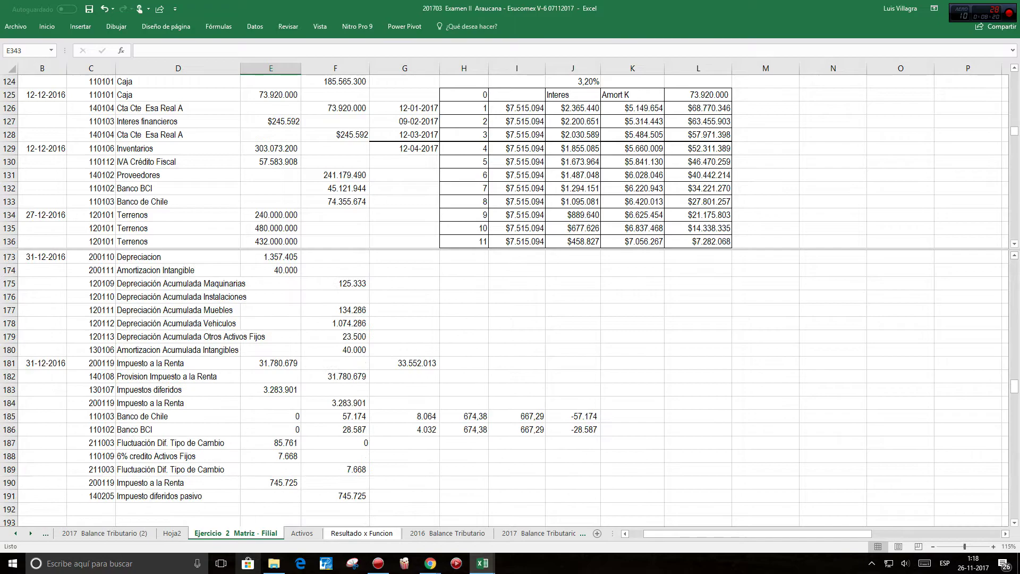
scroll(505, 388, down, 3)
click(271, 363)
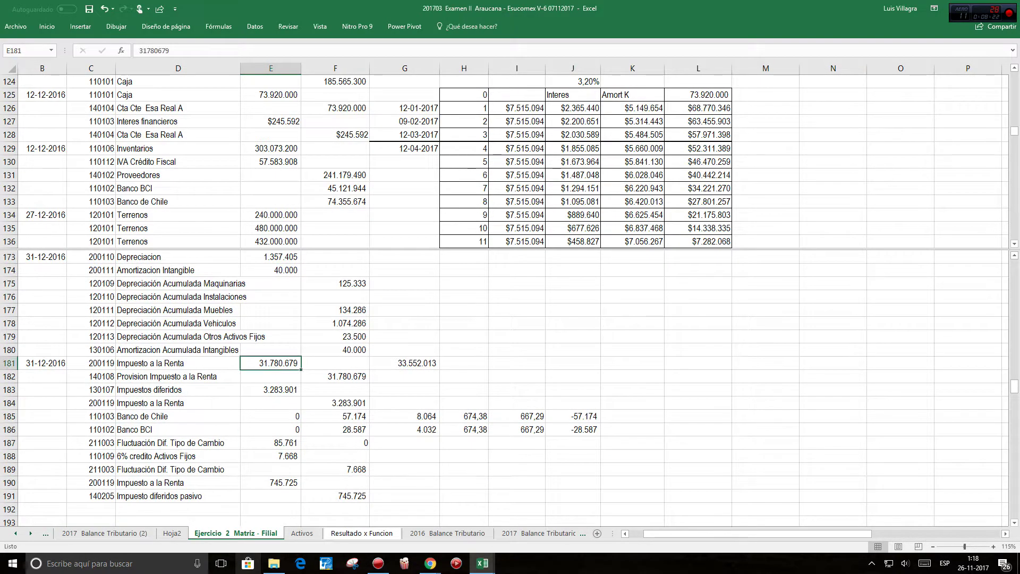
text(0)
key(Return)
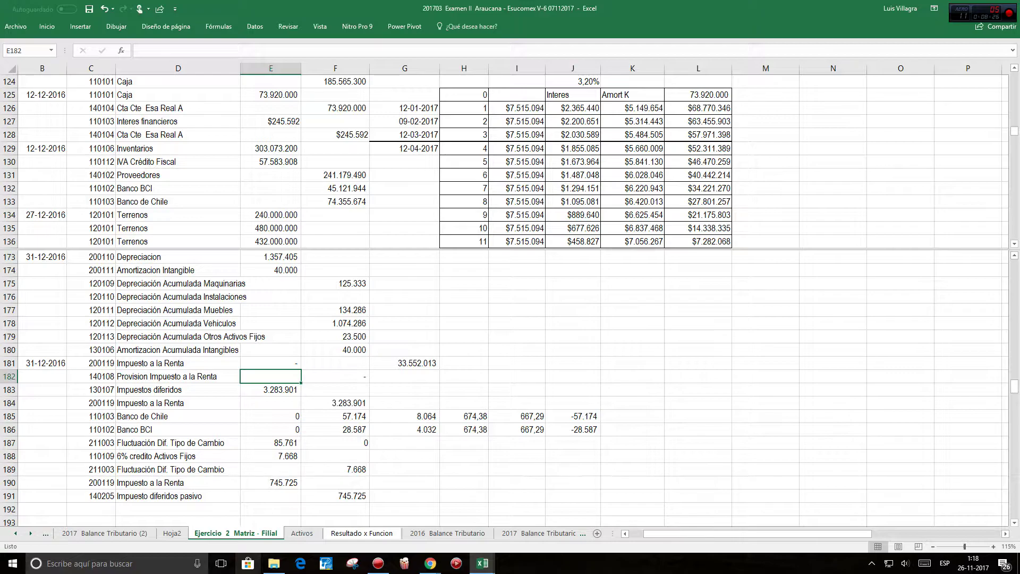
Step: Set the 31-12-2016 Impuesto a la Renta debit to 33.552.013 and check it against the linked balance amount in the same row
click(270, 363)
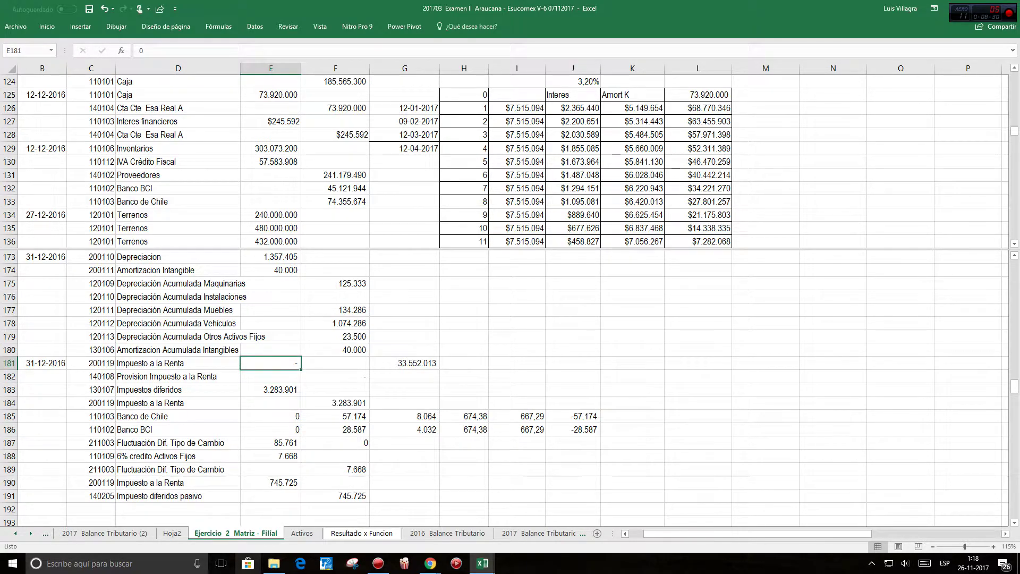
text(33.552.013)
key(Return)
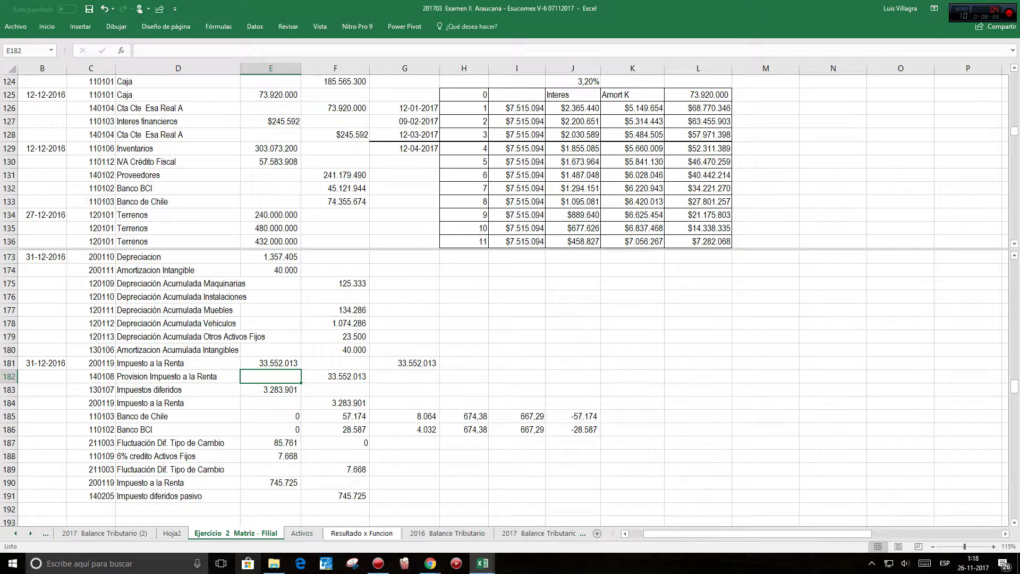
click(404, 363)
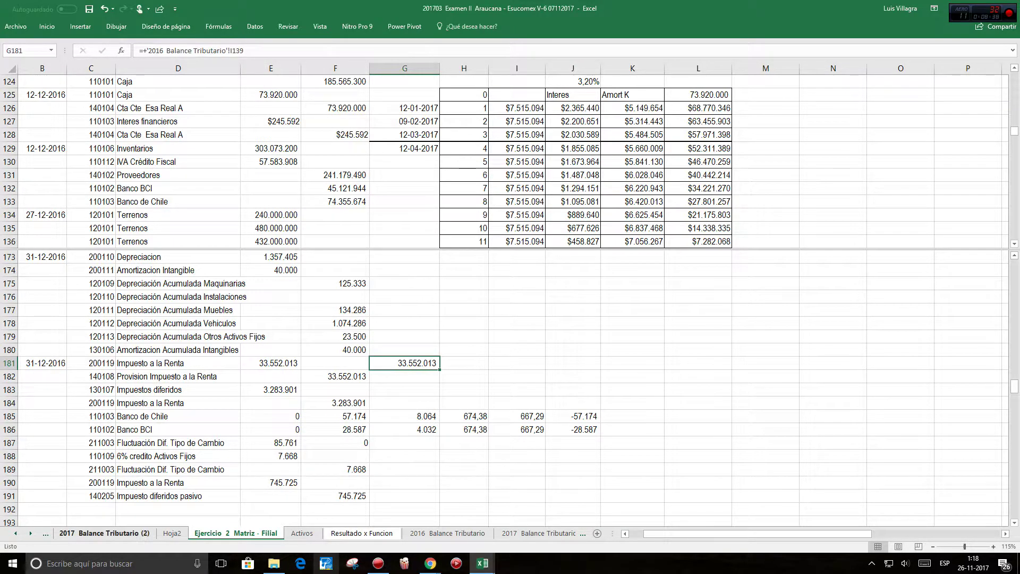
Step: Check in 2016 Balance Tributario (2) that the Provision Impuesto renta addition matches the Impuesto primera categoria calculation
click(15, 533)
click(15, 533)
click(156, 533)
click(505, 360)
scroll(505, 360, down, 1)
click(398, 313)
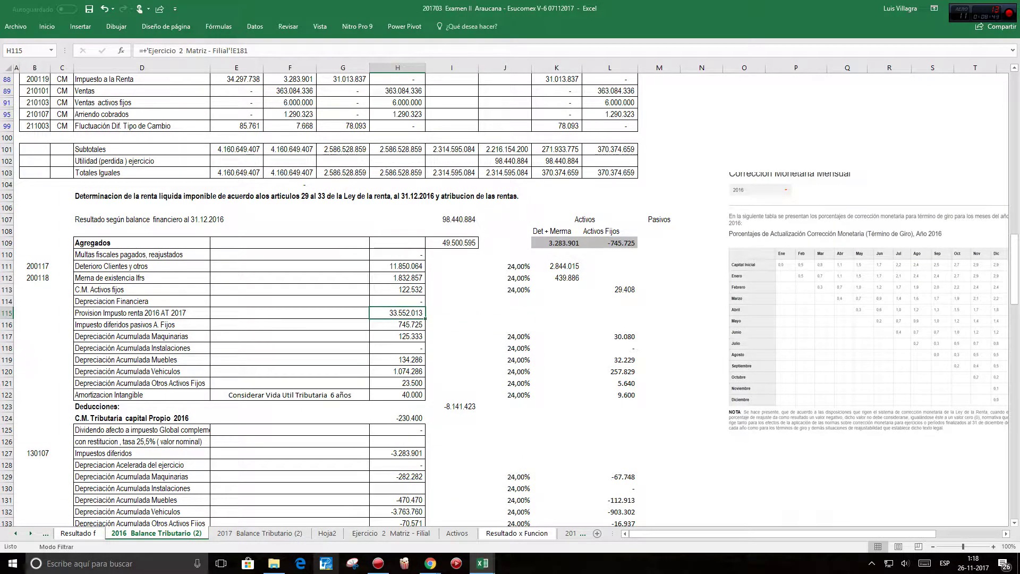
scroll(509, 299, down, 6)
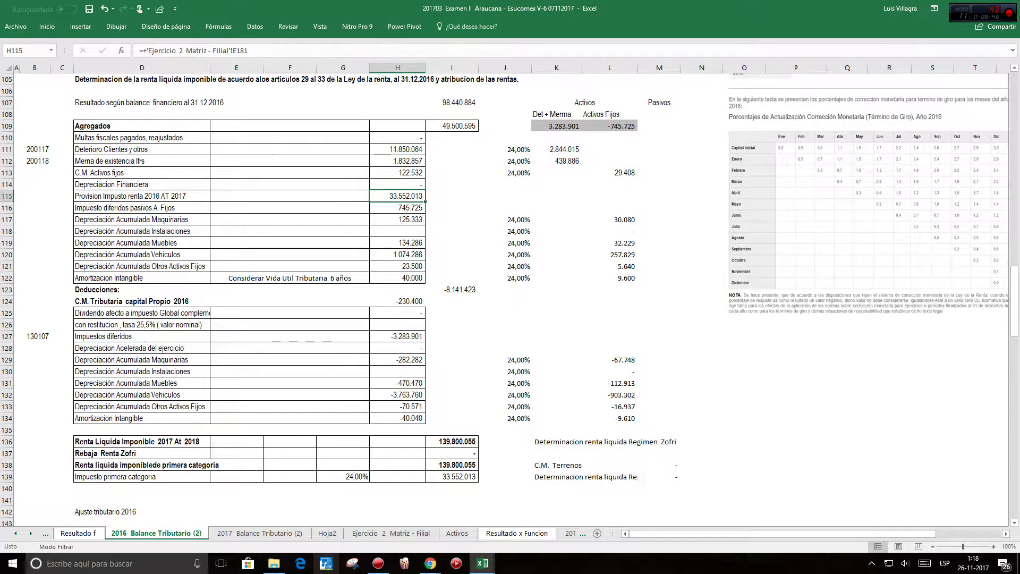
click(452, 476)
click(343, 477)
click(451, 476)
click(397, 196)
scroll(509, 300, up, 1)
scroll(509, 300, down, 1)
Step: Examine the tax rate and Activos Fijos deferred tax formulas for the accumulated depreciation deductions in 2016 Balance Tributario (2)
click(510, 360)
click(387, 359)
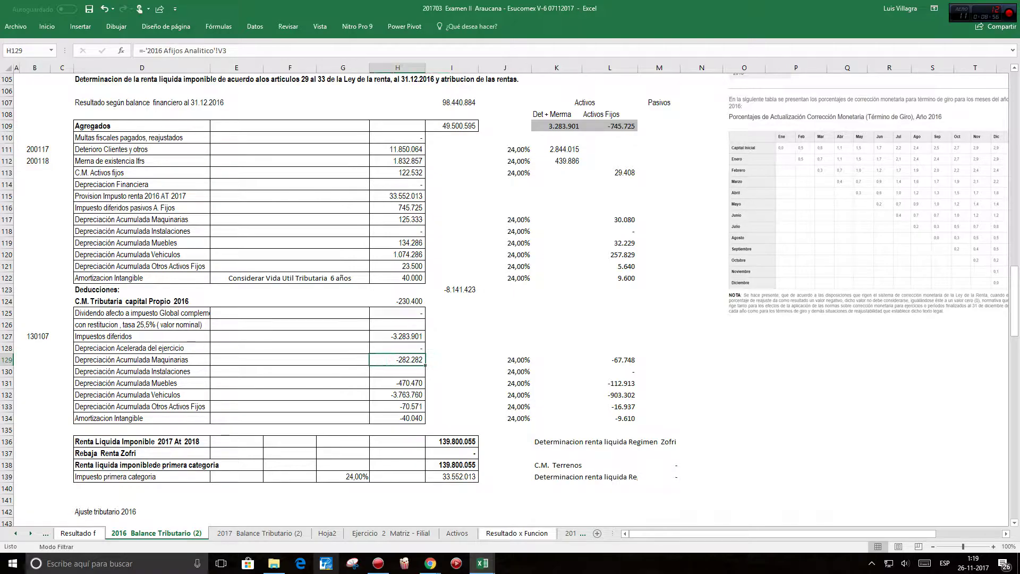
click(505, 360)
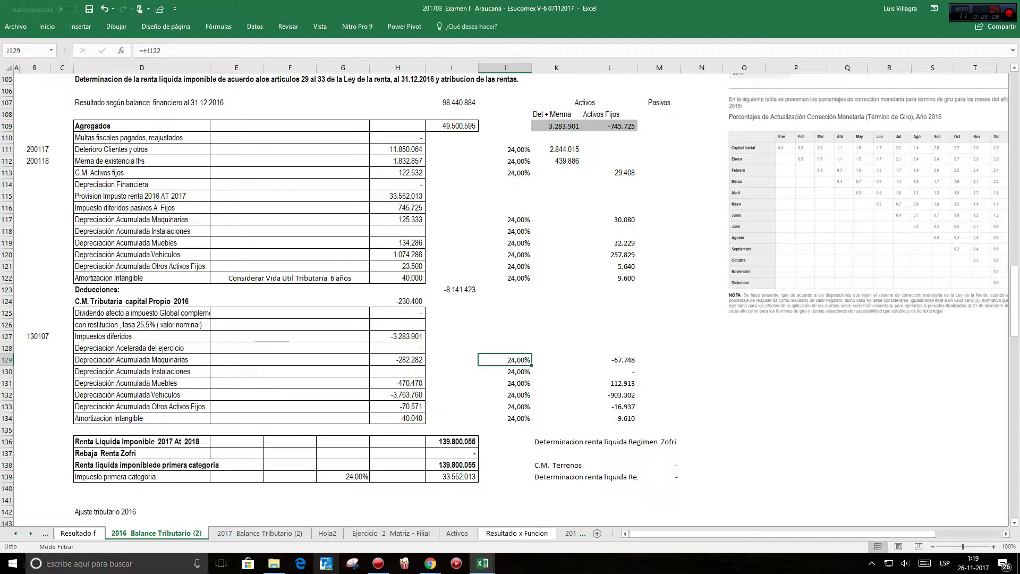
click(610, 360)
click(610, 395)
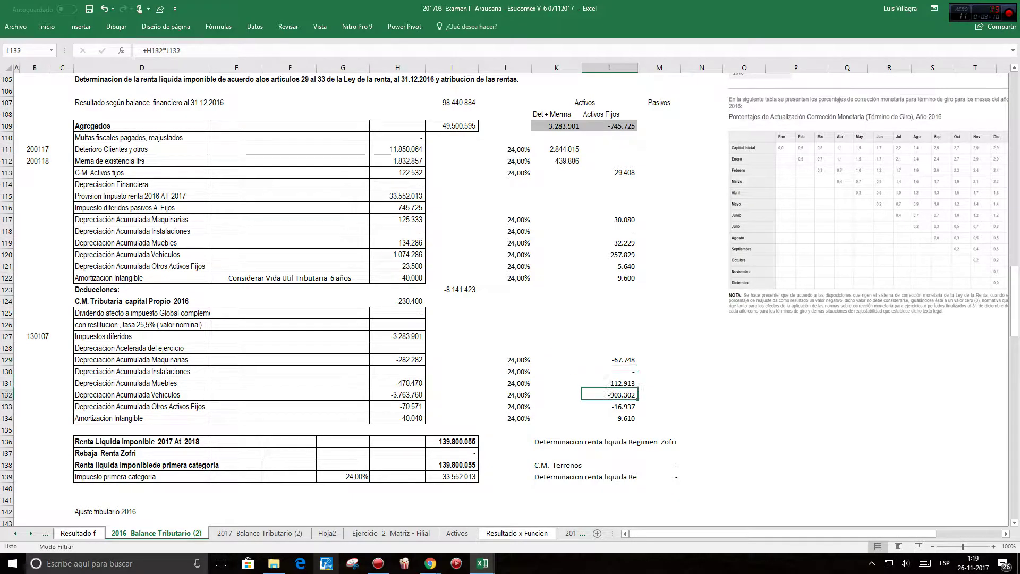
key(Up)
key(Up)
key(Up)
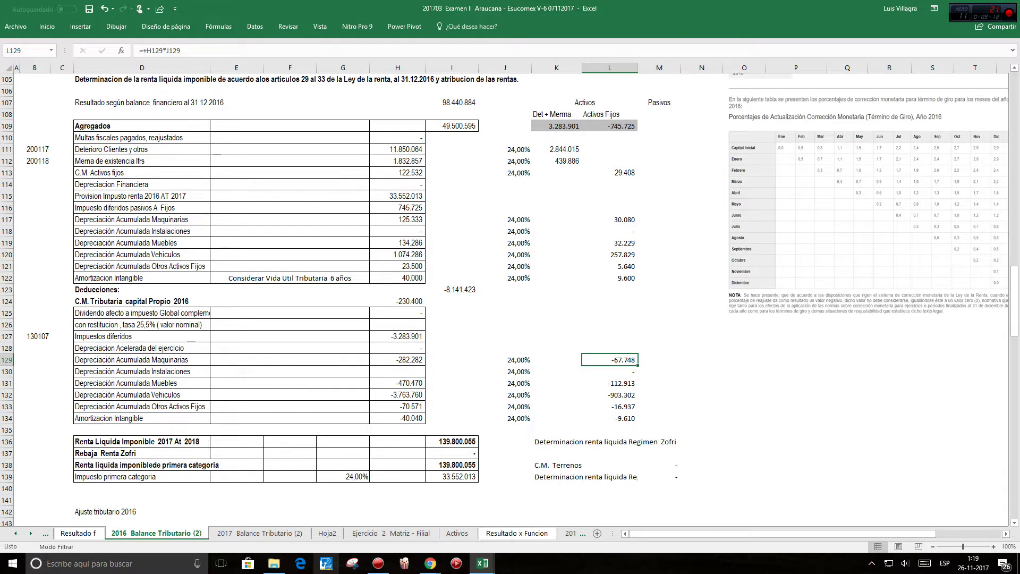
scroll(510, 298, down, 2)
scroll(510, 297, down, 2)
scroll(511, 297, down, 1)
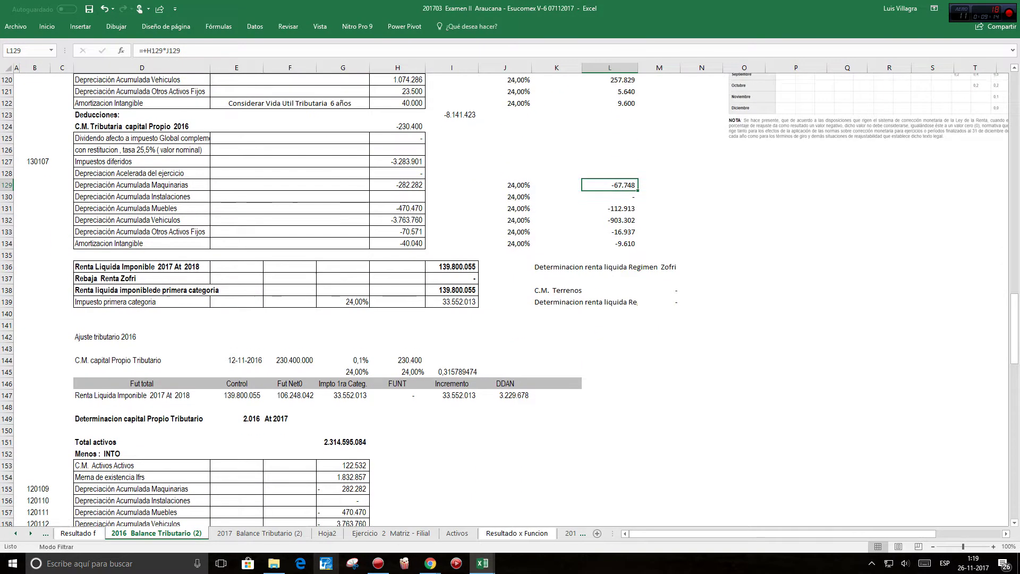
scroll(510, 298, up, 5)
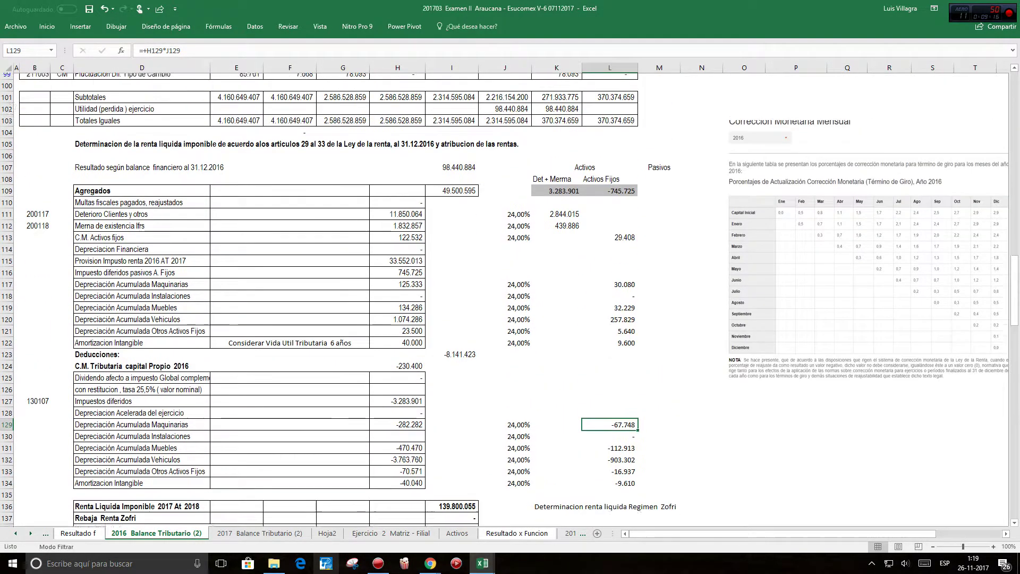
Step: Trace the Fut Neto formula in the Fut total row back to Renta liquida imponible and Impuesto primera categoria
scroll(511, 298, down, 3)
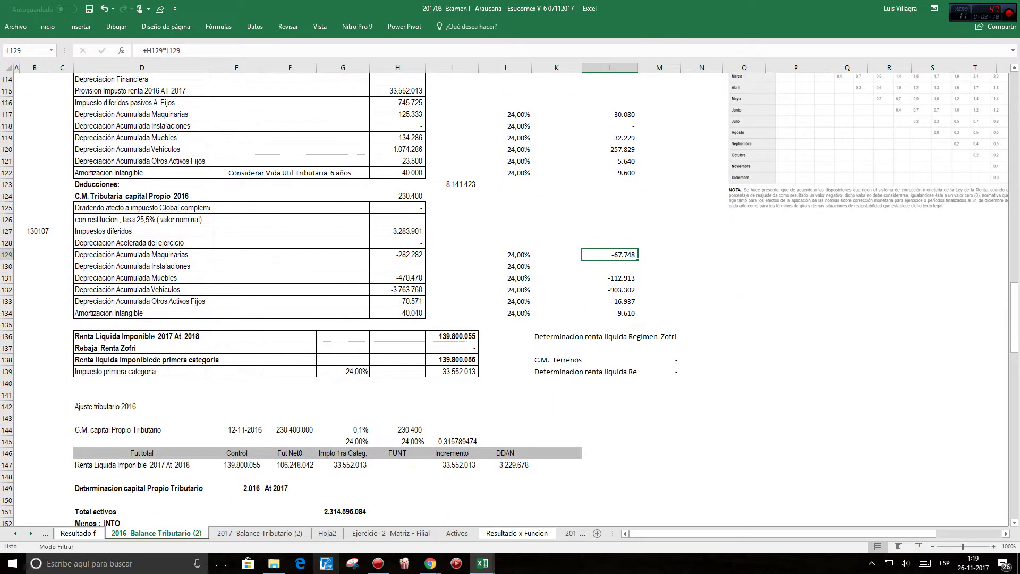
scroll(511, 297, down, 1)
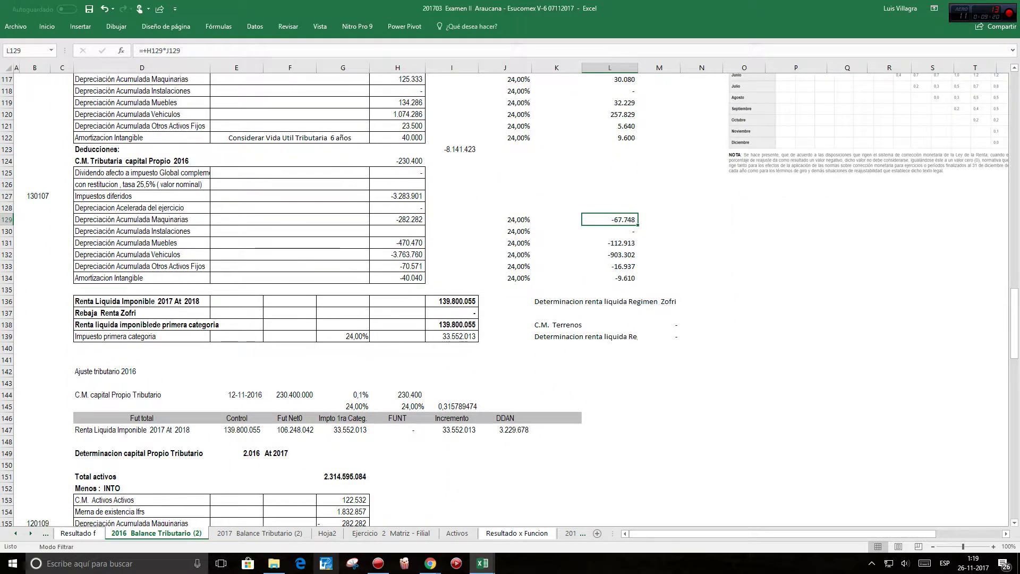
click(142, 429)
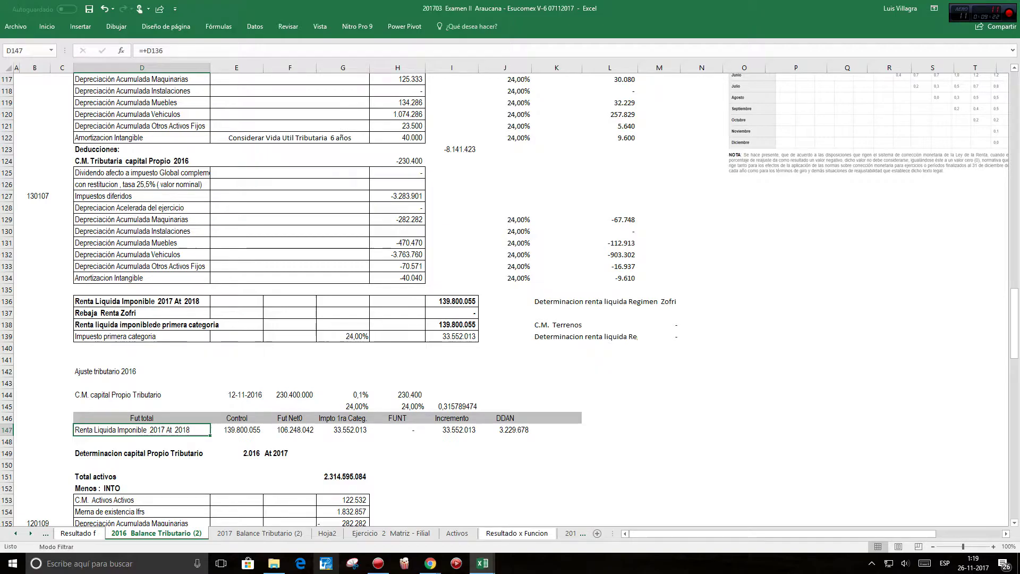
click(290, 418)
click(452, 324)
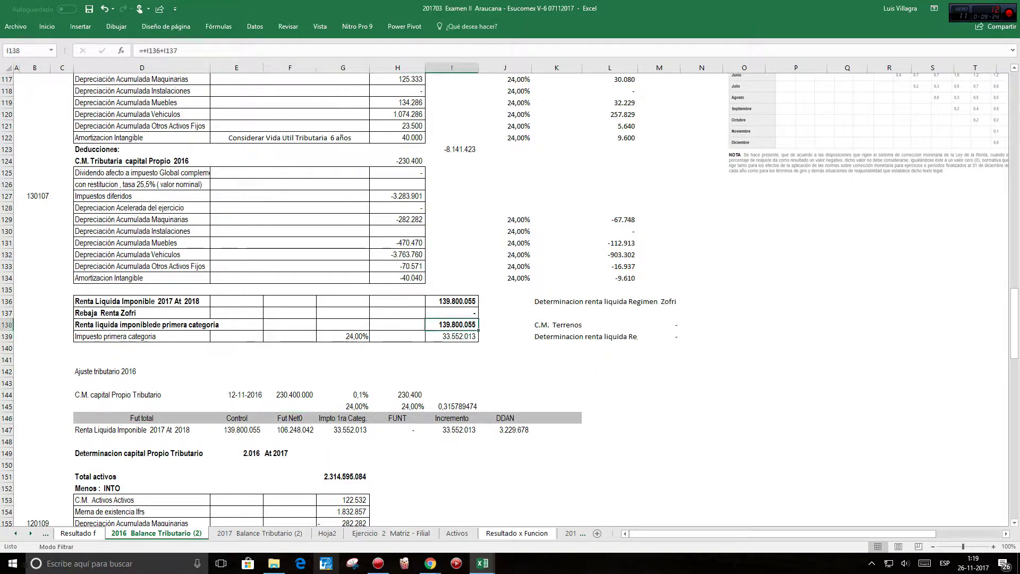
click(451, 336)
click(290, 430)
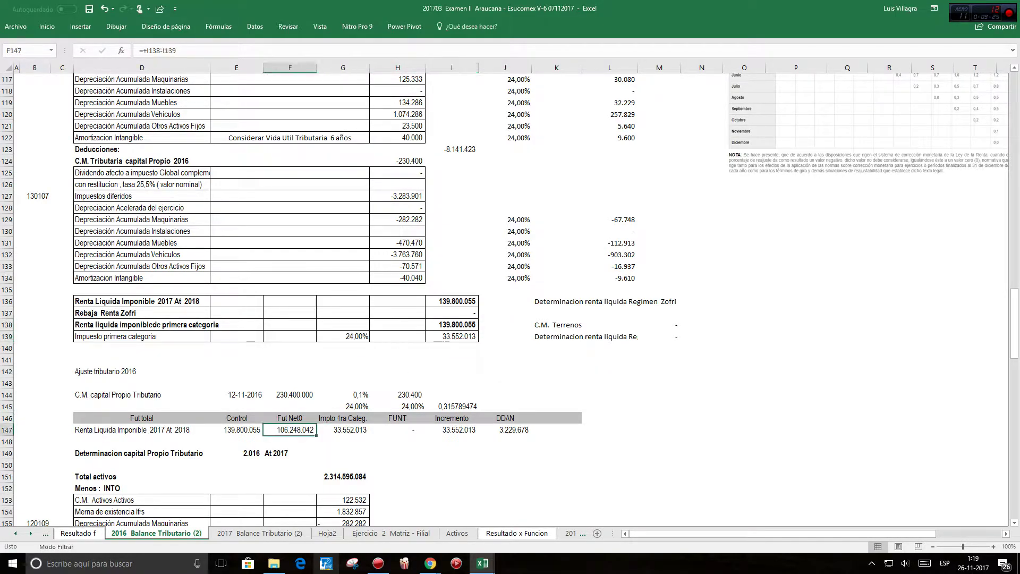
Step: Check the sources of the Impto 1ra Categ., FUNT and Incremento amounts in the Fut total table
click(343, 418)
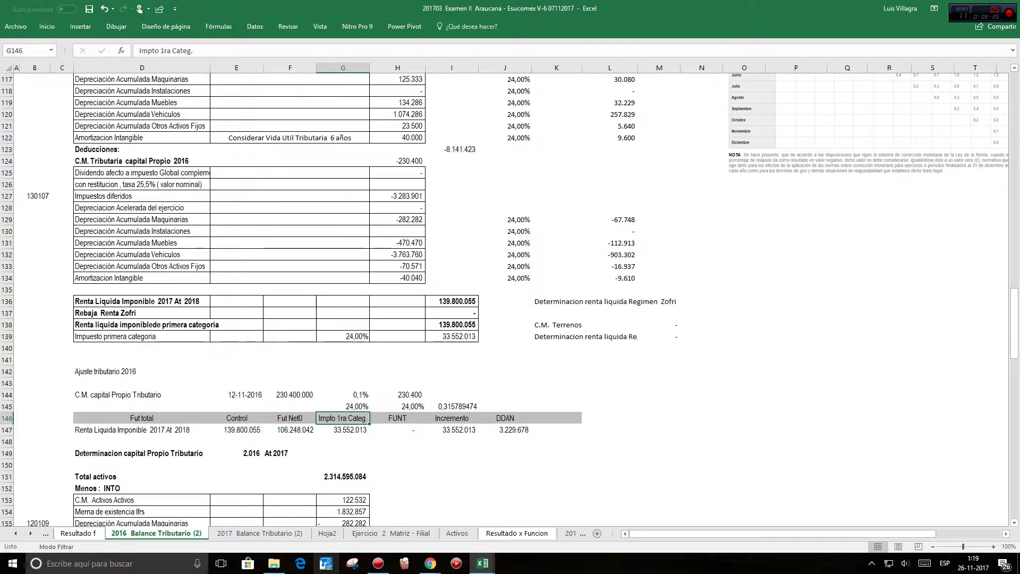
click(451, 336)
click(343, 418)
click(342, 429)
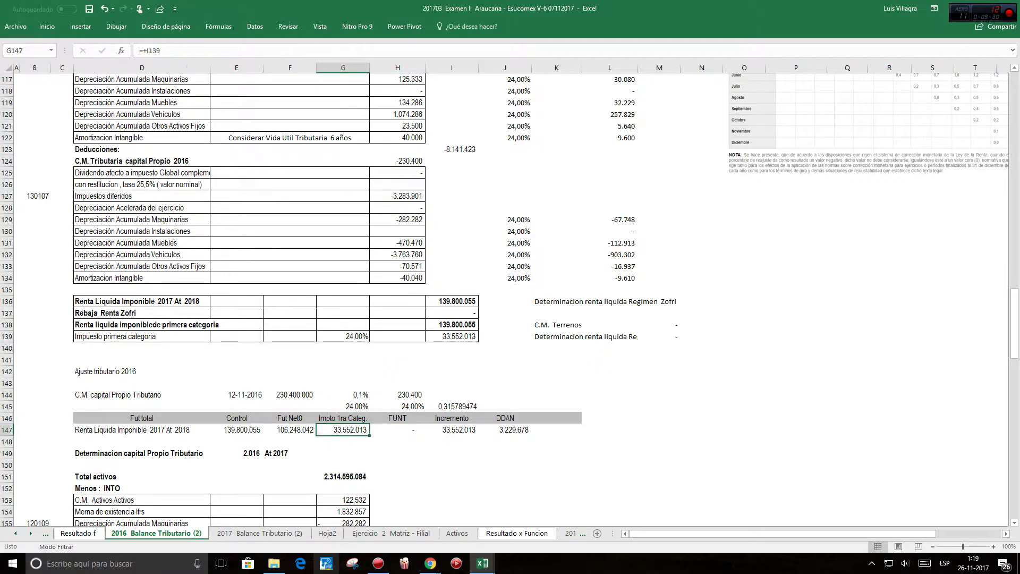
click(397, 429)
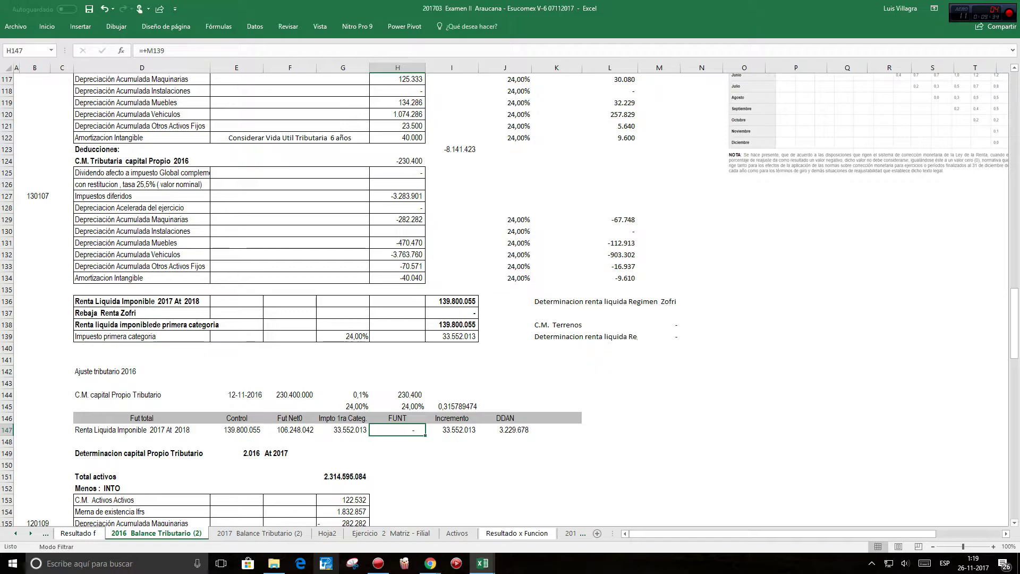
click(452, 429)
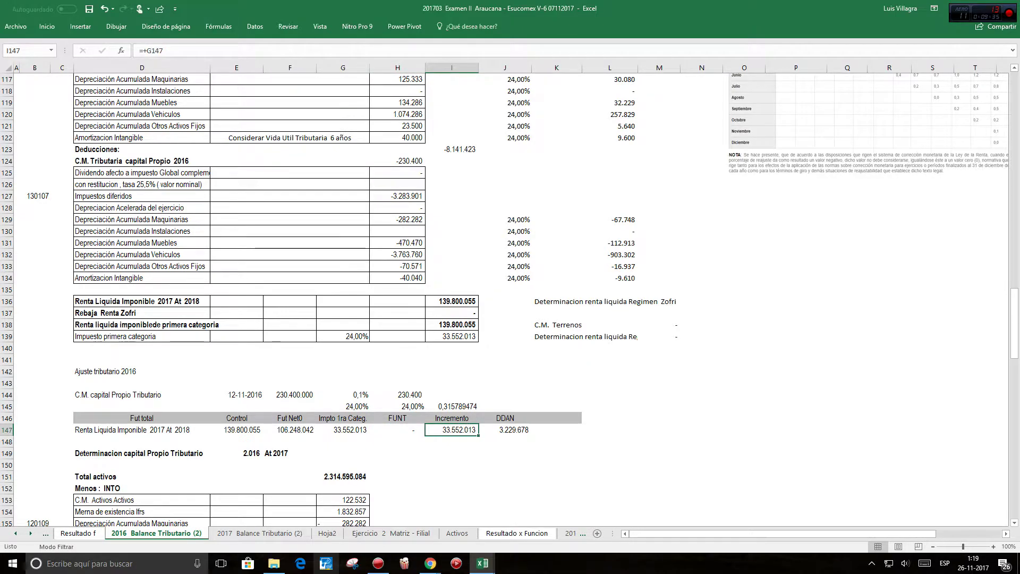
Step: Examine the DDAN formula against the accumulated depreciation rows under Agregados and Deducciones
click(505, 430)
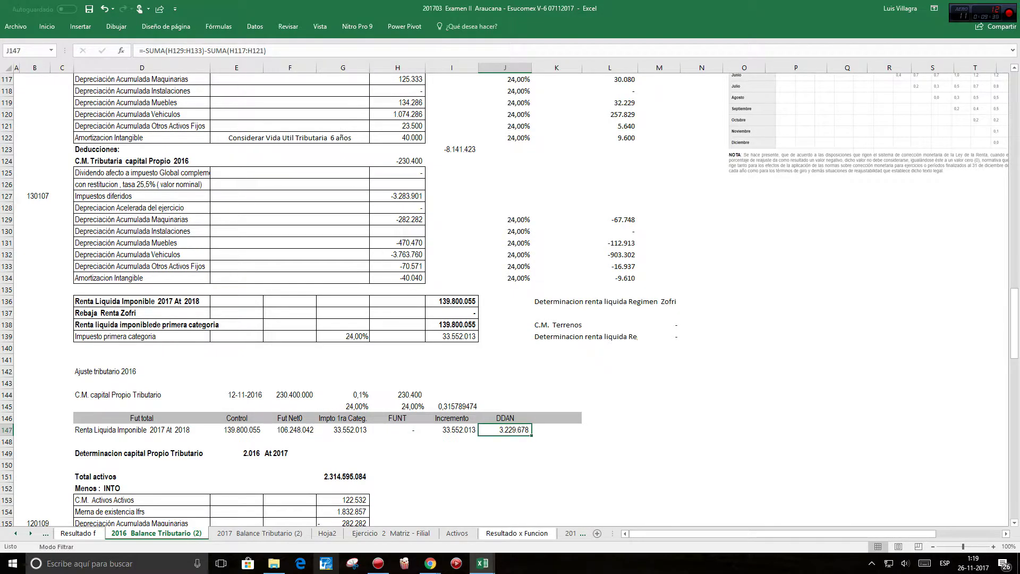
scroll(510, 300, up, 4)
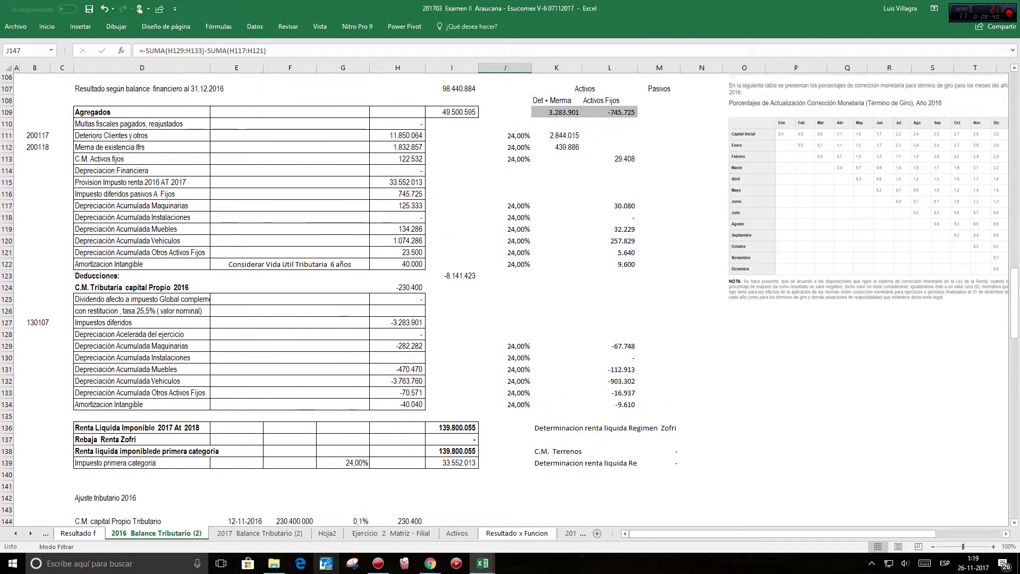
scroll(509, 300, down, 1)
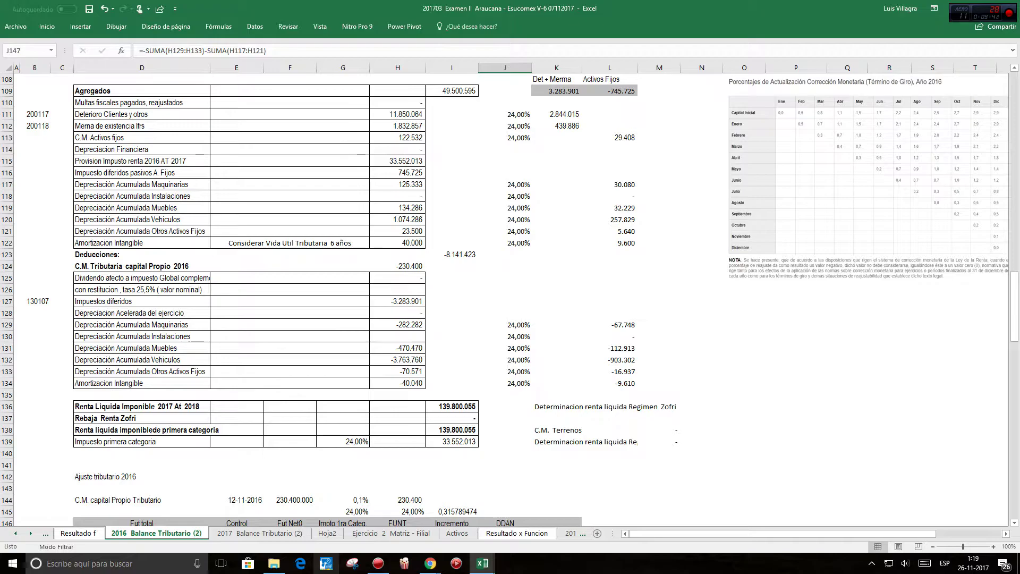
scroll(509, 299, down, 1)
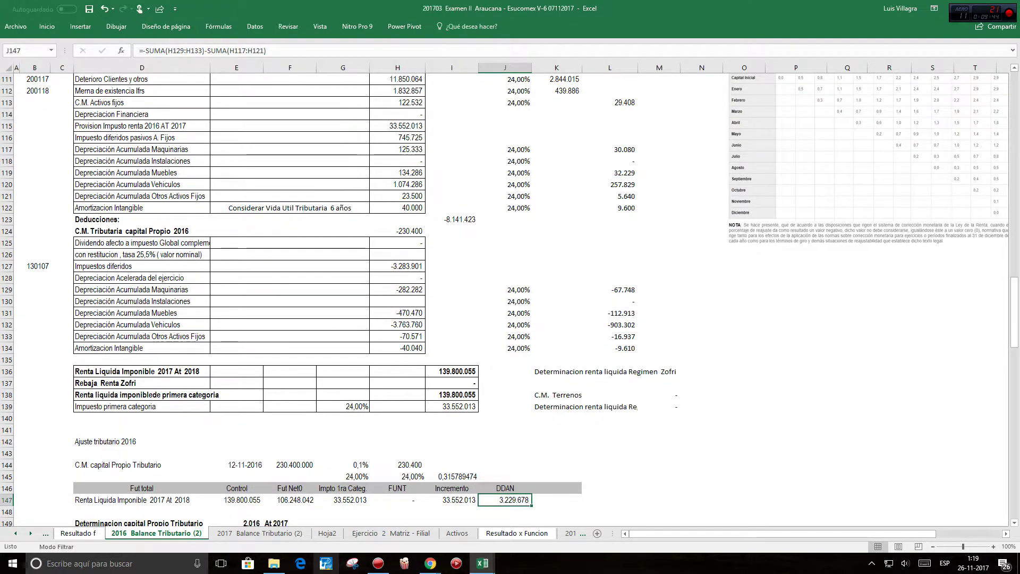
scroll(510, 299, down, 1)
scroll(509, 300, up, 4)
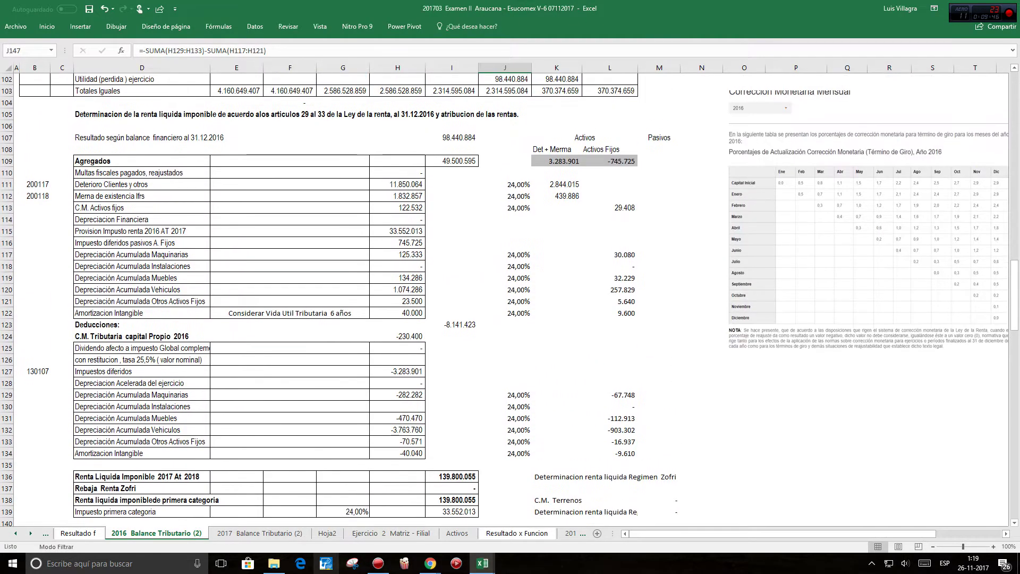
scroll(509, 299, down, 3)
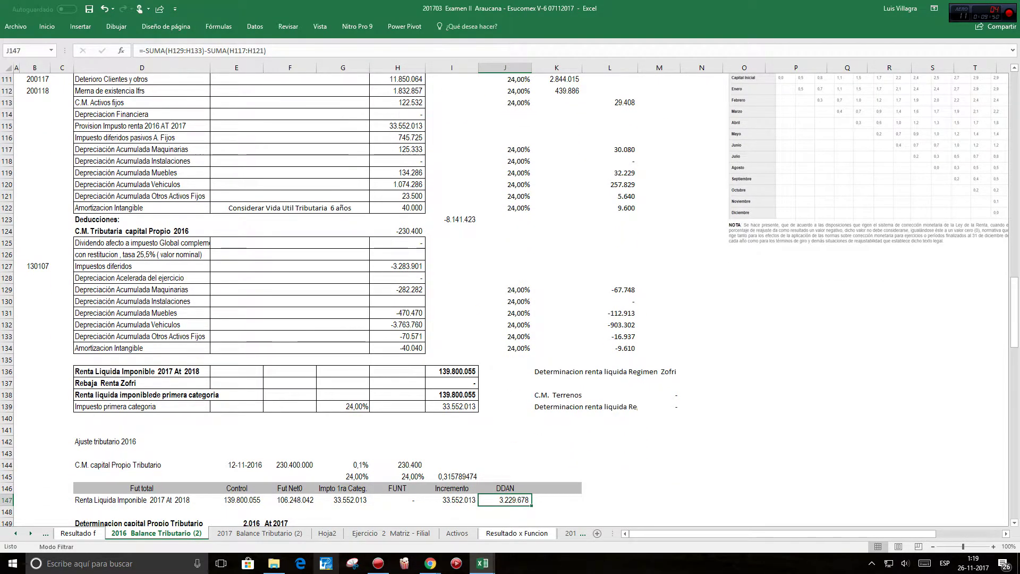
scroll(509, 300, down, 1)
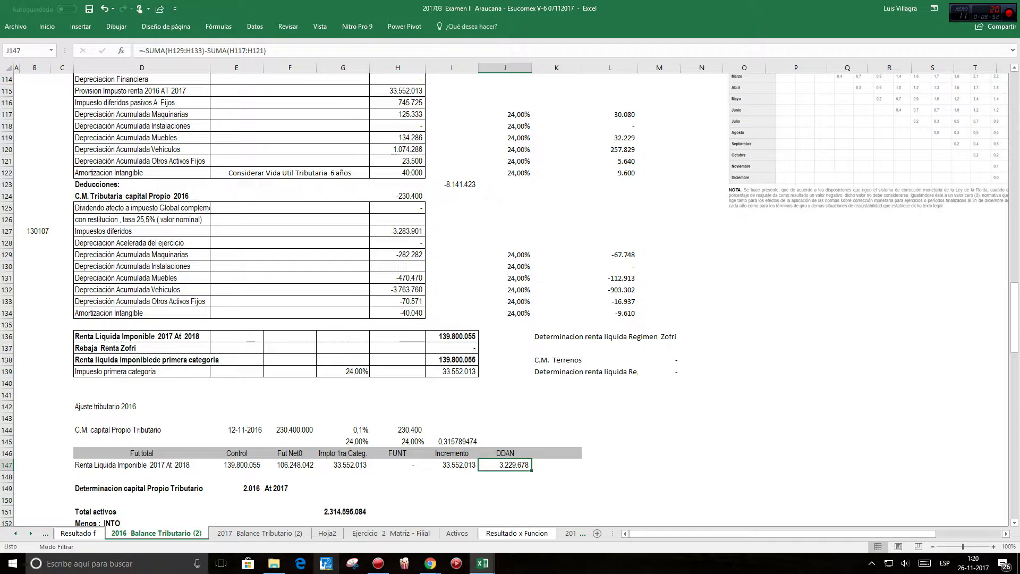
Step: Enter the label "Dep Financiera" in cell M142, beside the Ajuste tributario 2016 section
click(659, 406)
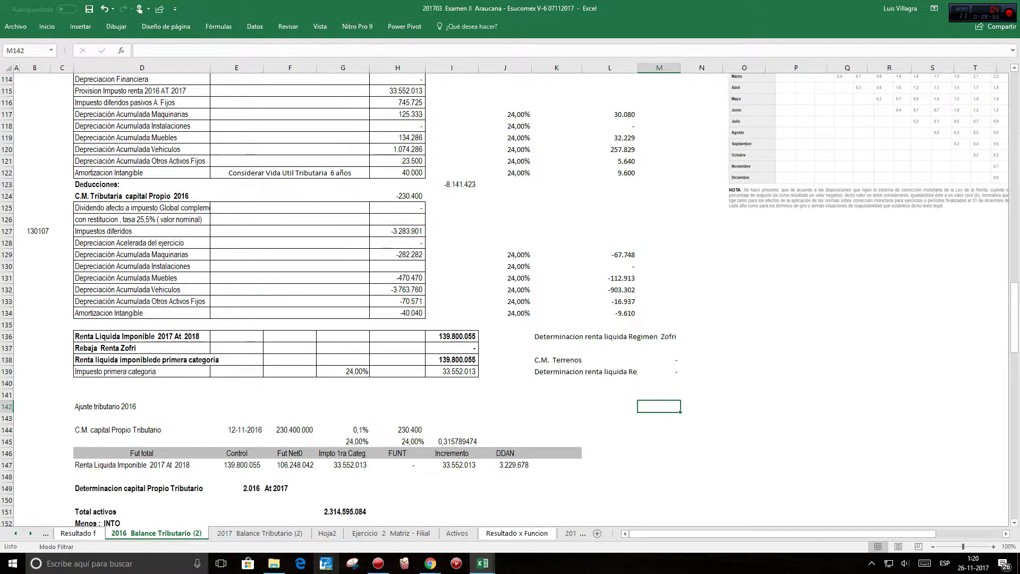
text(Dep)
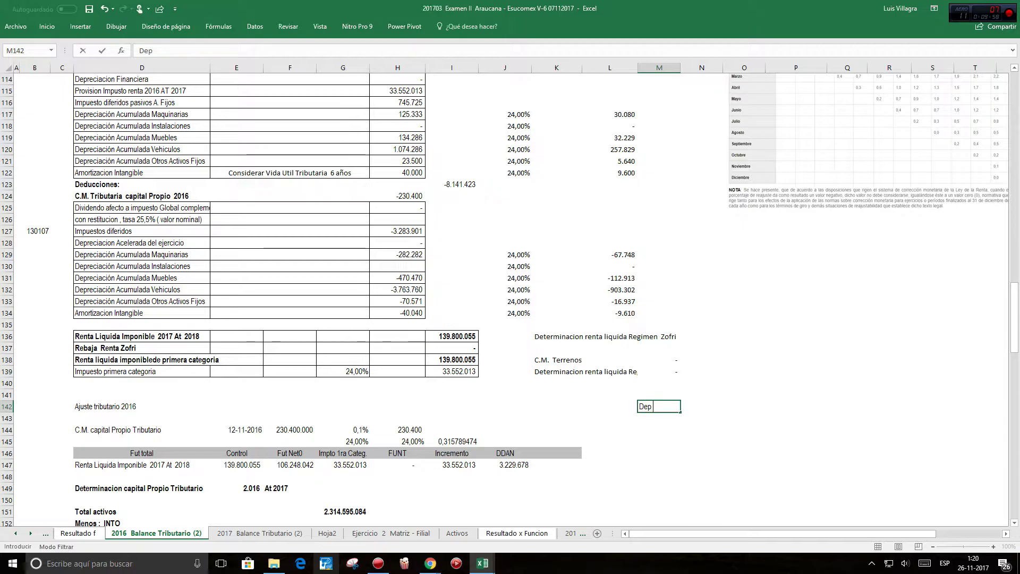
text( Financiera)
key(Return)
key(Page_Down)
key(Page_Down)
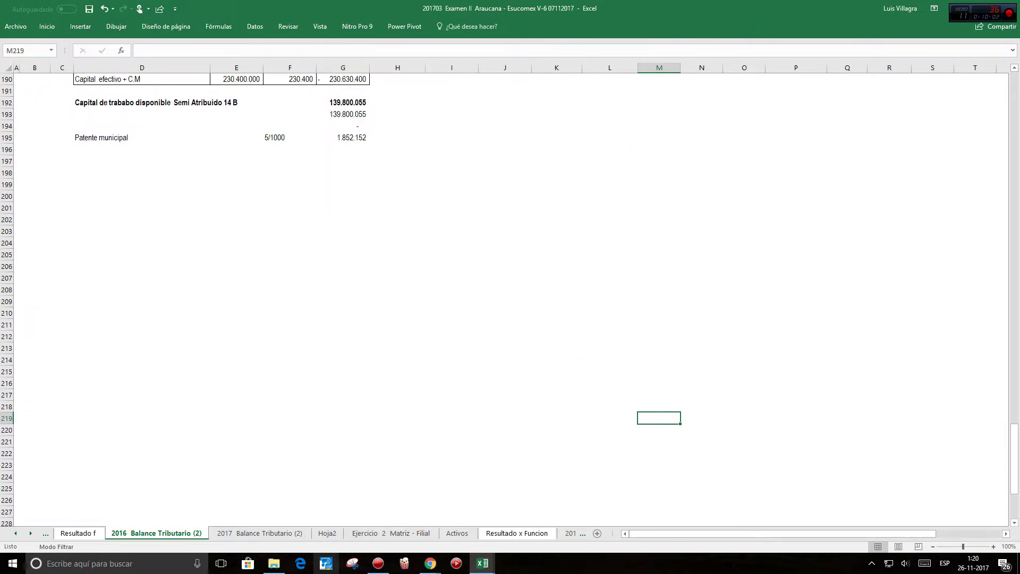
key(Page_Up)
key(Page_Up)
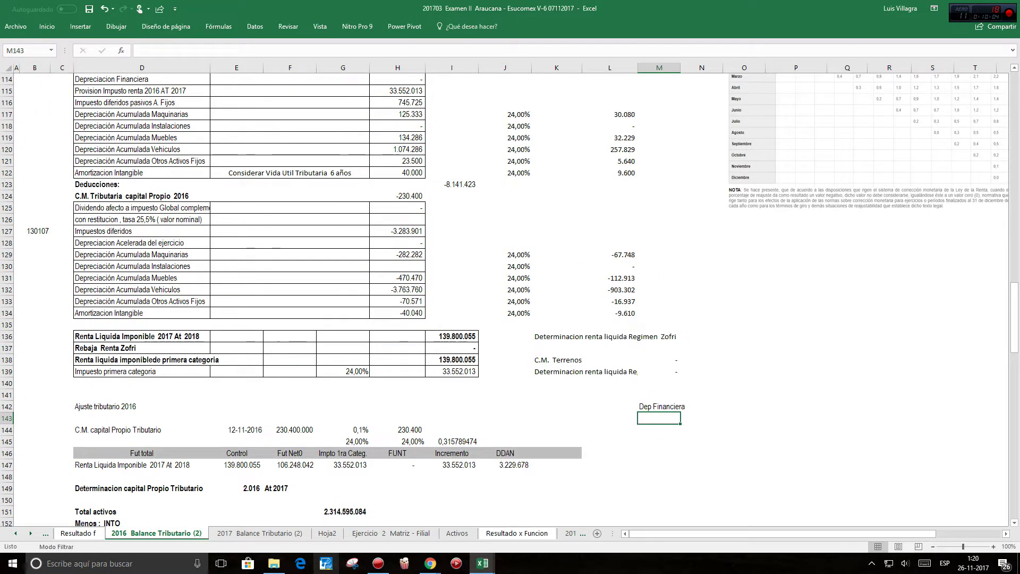
Step: In O142, total the accumulated depreciation additions H117:H121 with a SUBTOTALES(9) formula
click(744, 406)
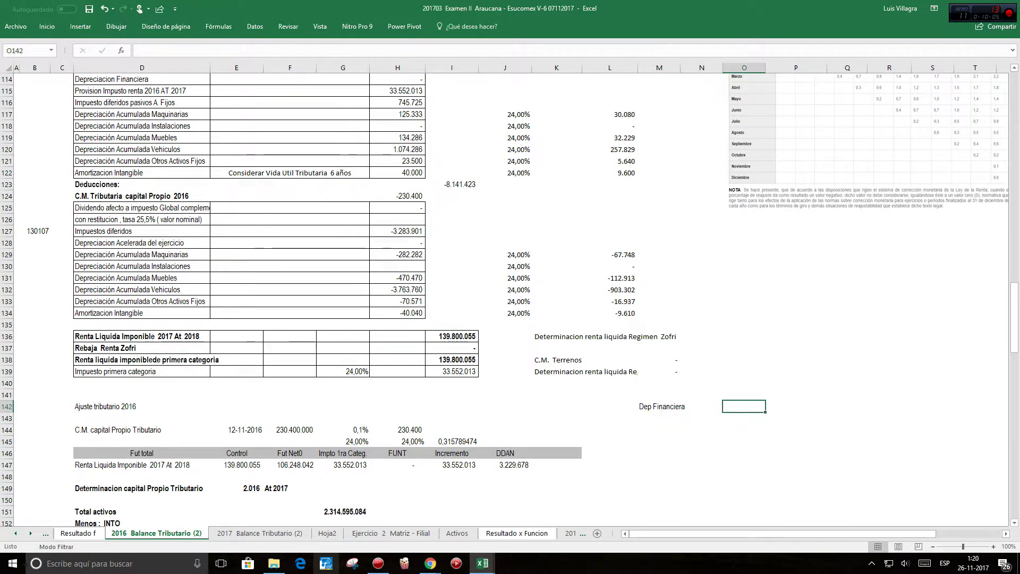
click(47, 26)
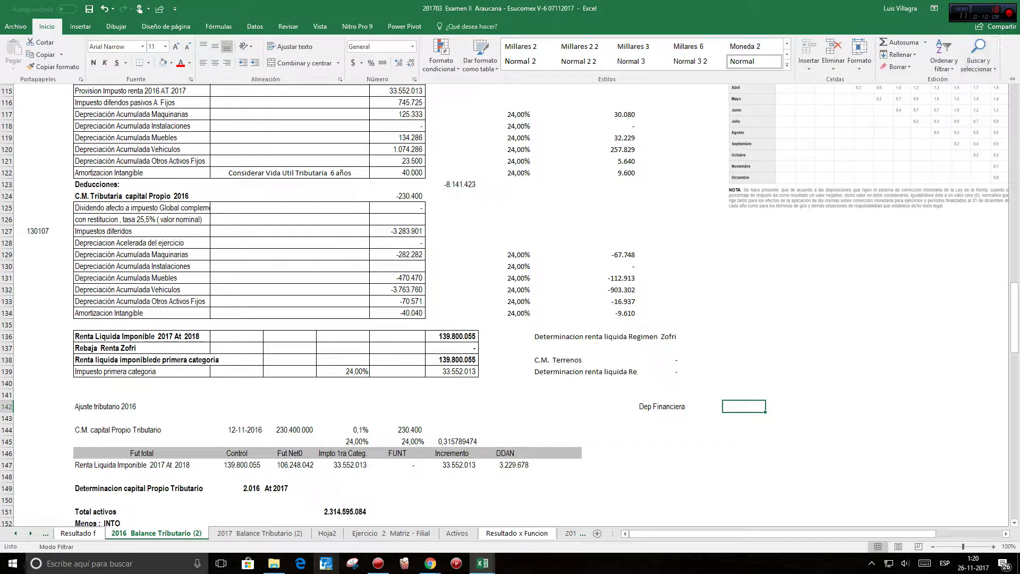
click(899, 42)
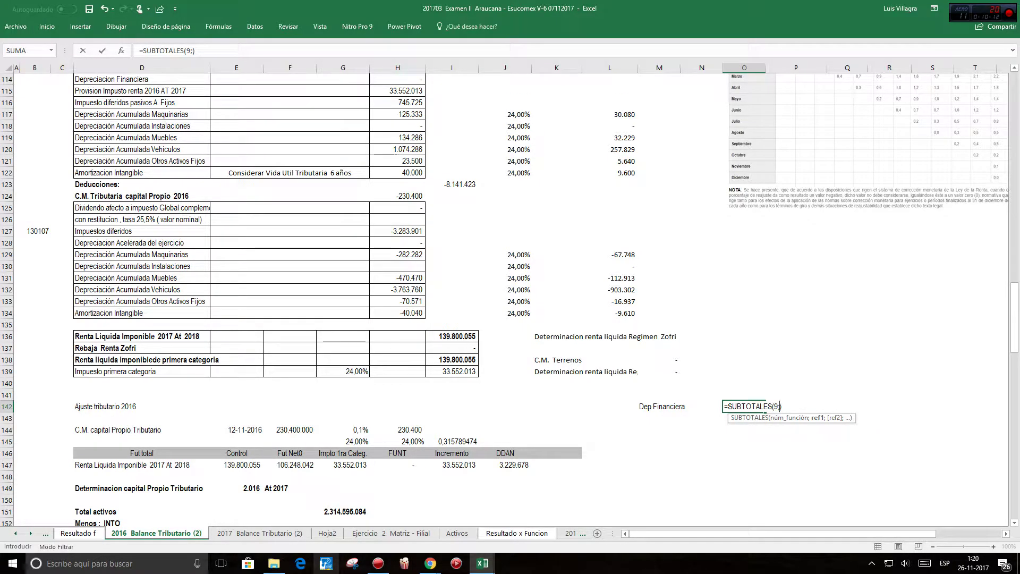
drag(404, 114, 420, 162)
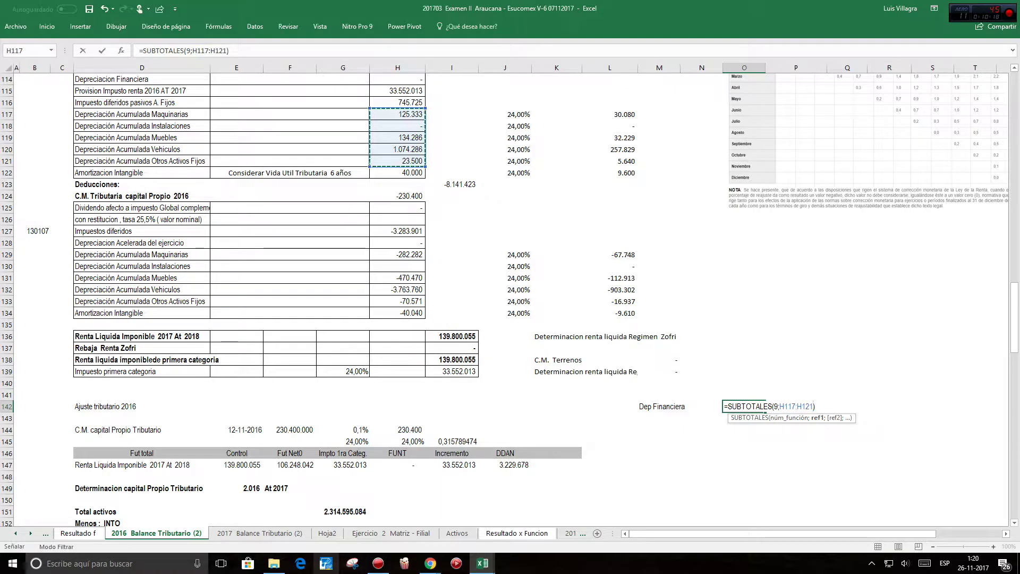
key(Return)
Step: Enter the label "Dep tributaria" in M143, directly below Dep Financiera
key(Left)
key(Left)
text(Dep tributaria)
key(Return)
key(Page_Down)
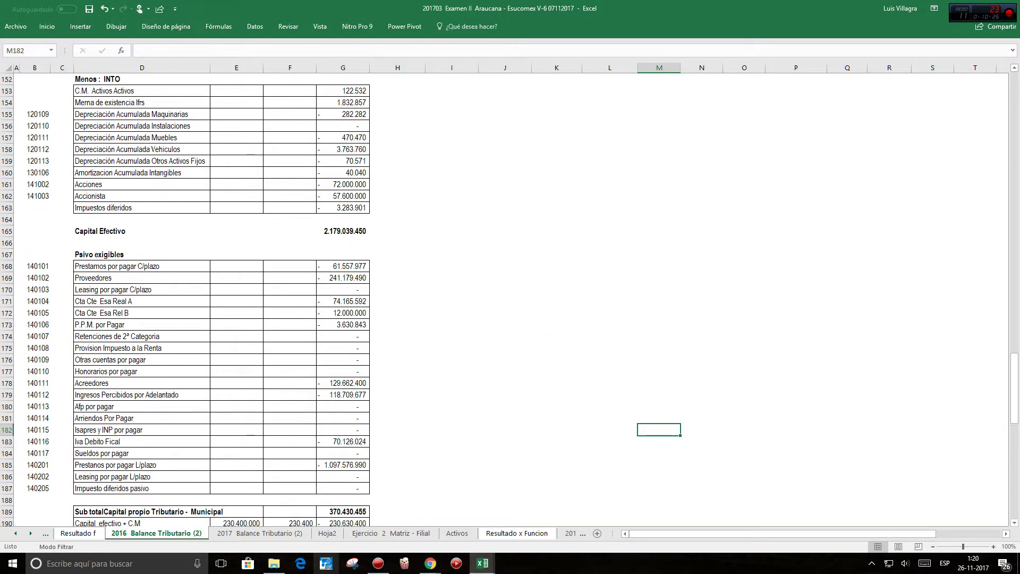
key(Page_Up)
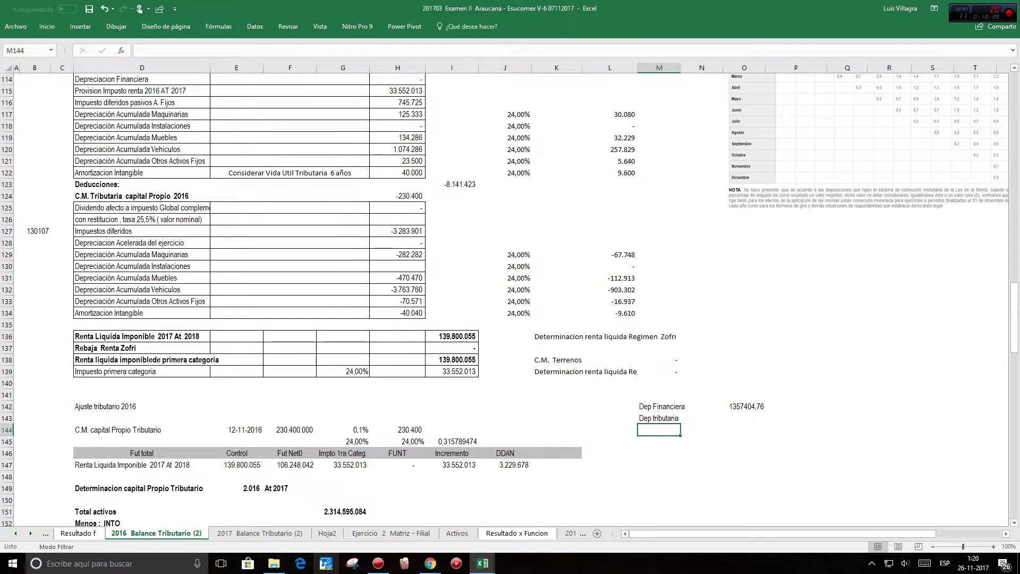
Step: In O143, total the depreciation deductions H128:H133 with a SUBTOTALES(9) formula
click(744, 417)
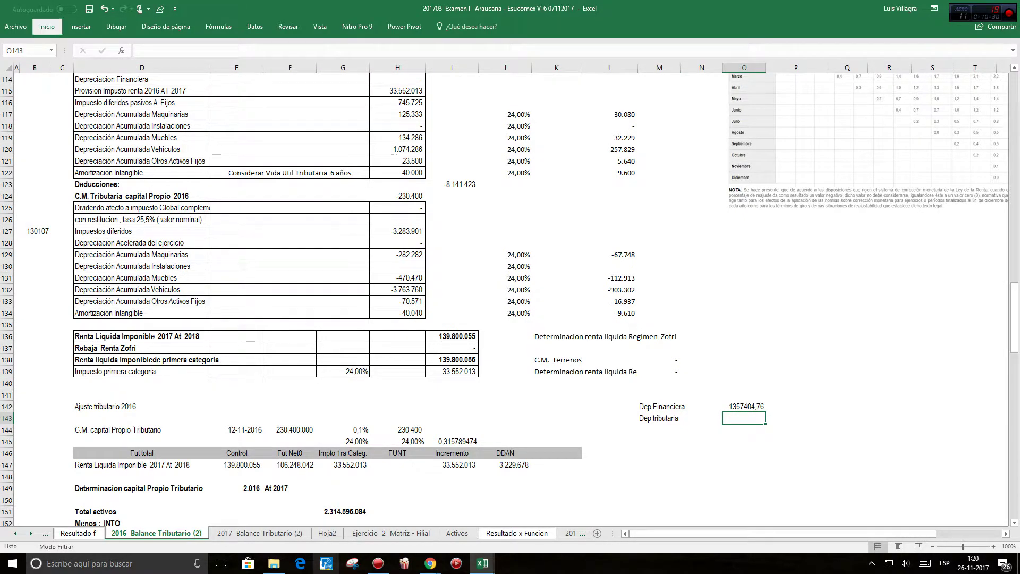
click(46, 26)
click(903, 42)
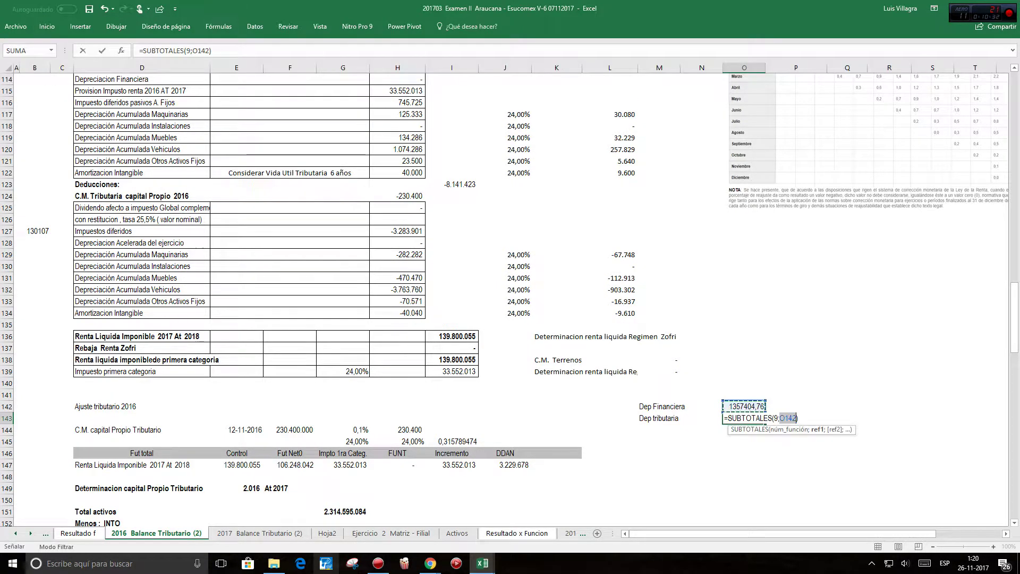
click(393, 230)
click(394, 254)
drag(397, 242, 424, 292)
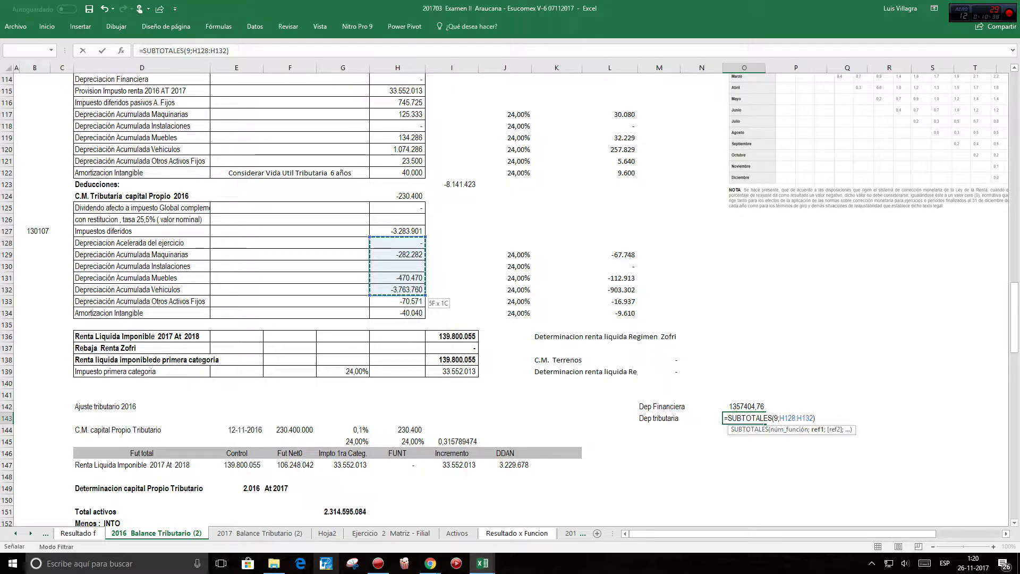
click(398, 243)
drag(398, 243, 423, 302)
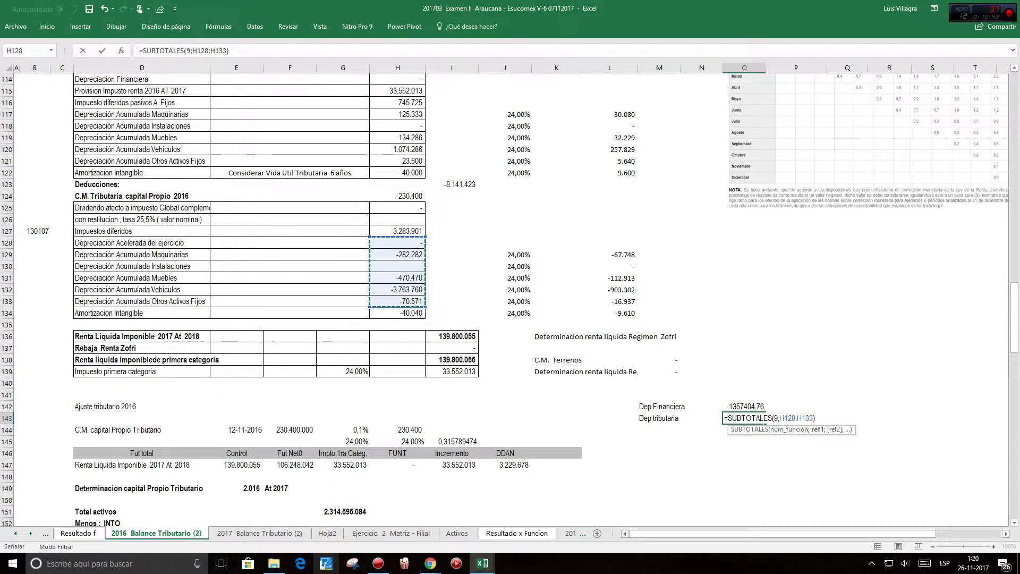
key(Return)
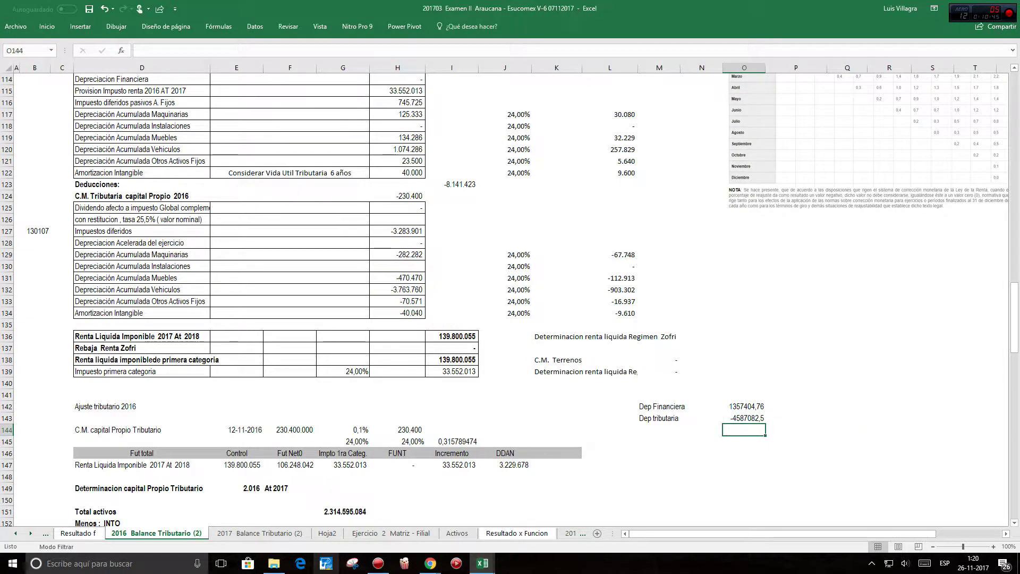
Step: Label the row below Dep tributaria by linking M144 to the DDAN heading in J146
key(Left)
key(Left)
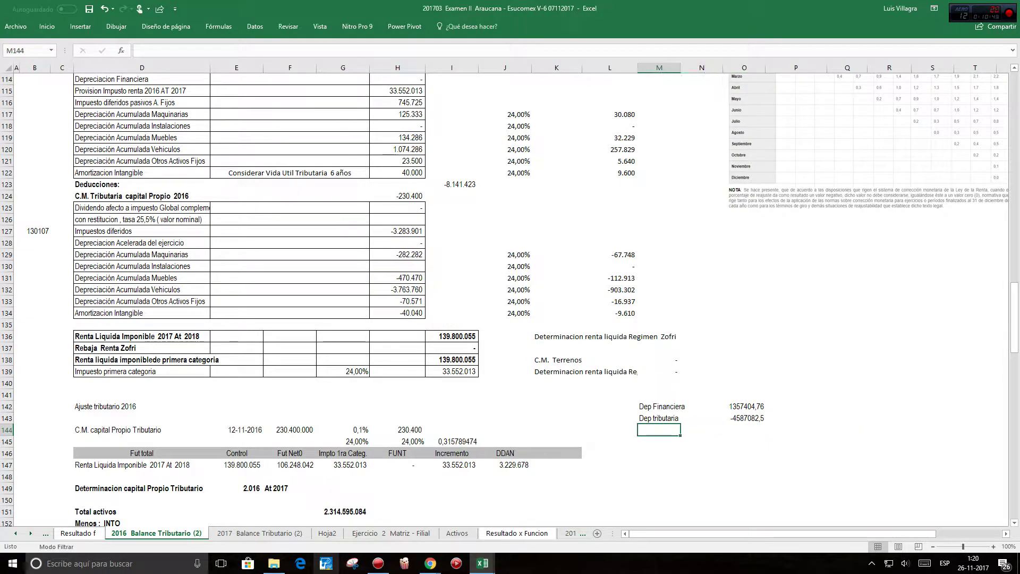
text(+)
key(Left)
key(Left)
key(Left)
key(Down)
key(Down)
key(ctrl+Return)
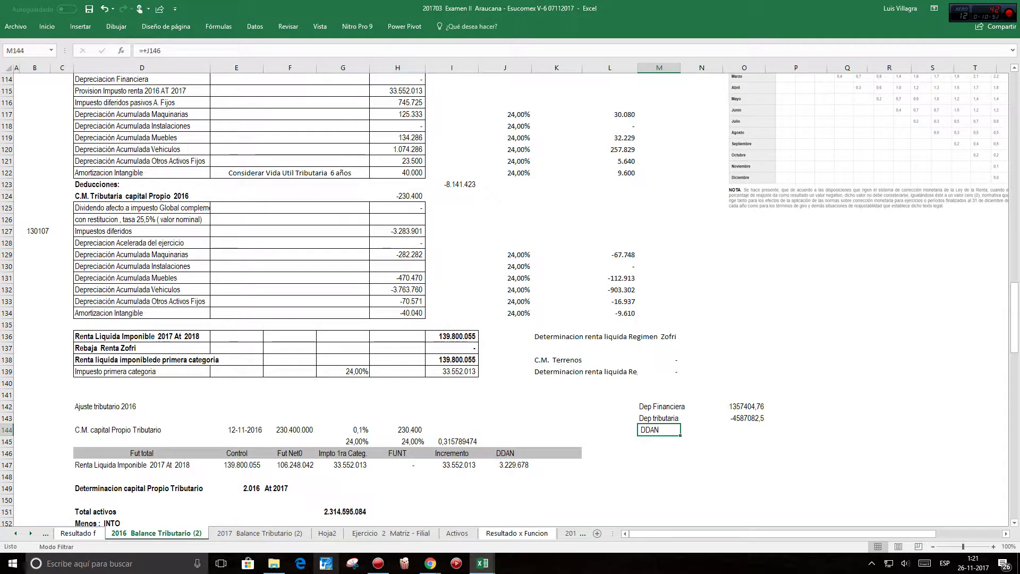
key(Up)
key(Right)
key(Down)
key(Right)
text(+)
key(Page_Down)
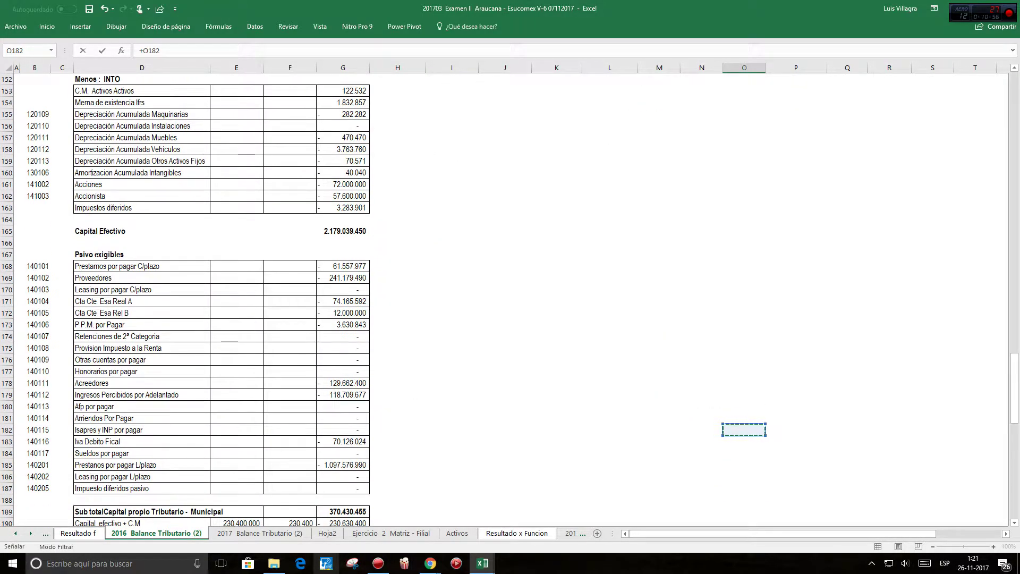
key(Page_Up)
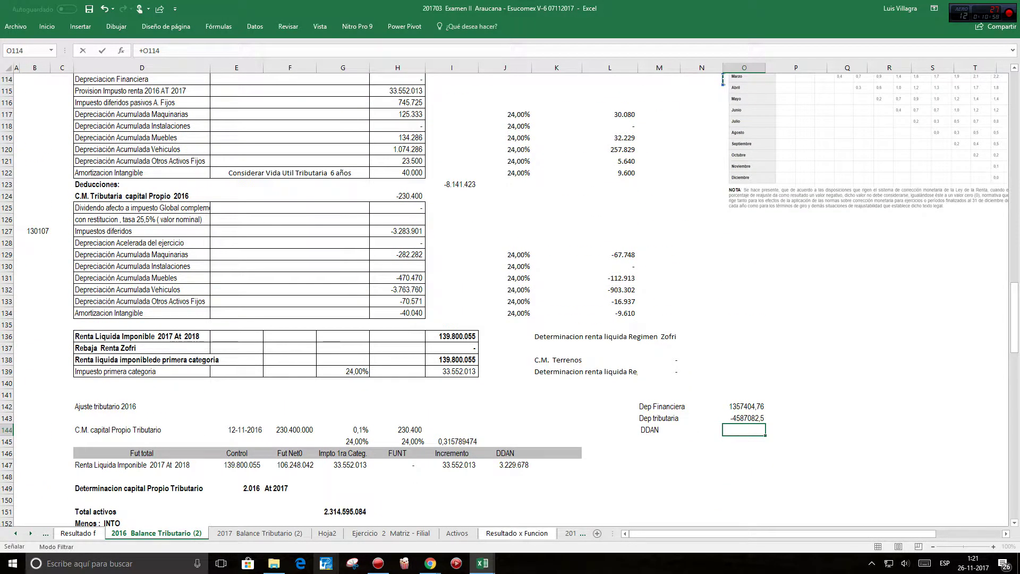
key(Page_Down)
key(Page_Up)
key(Up)
key(Up)
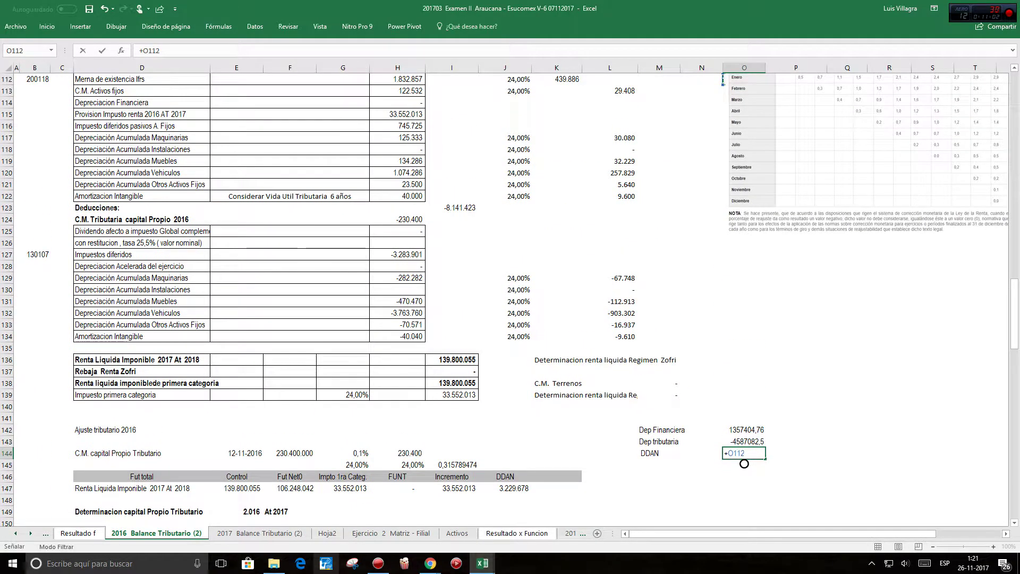
key(BackSpace)
key(BackSpace)
key(BackSpace)
key(BackSpace)
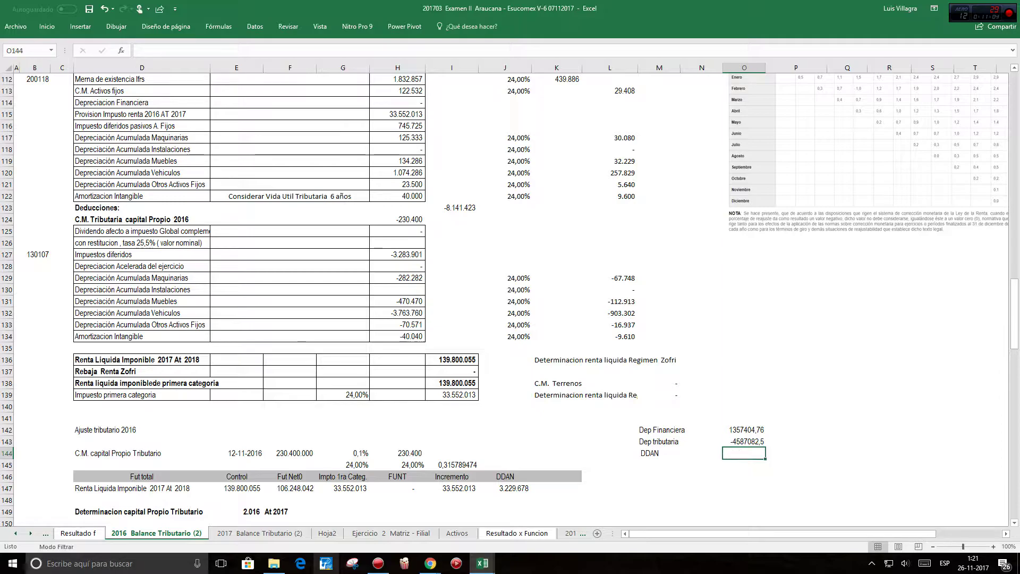
Step: In O144, calculate DDAN by adding Dep Financiera in O142 and Dep tributaria in O143
key(Up)
key(Up)
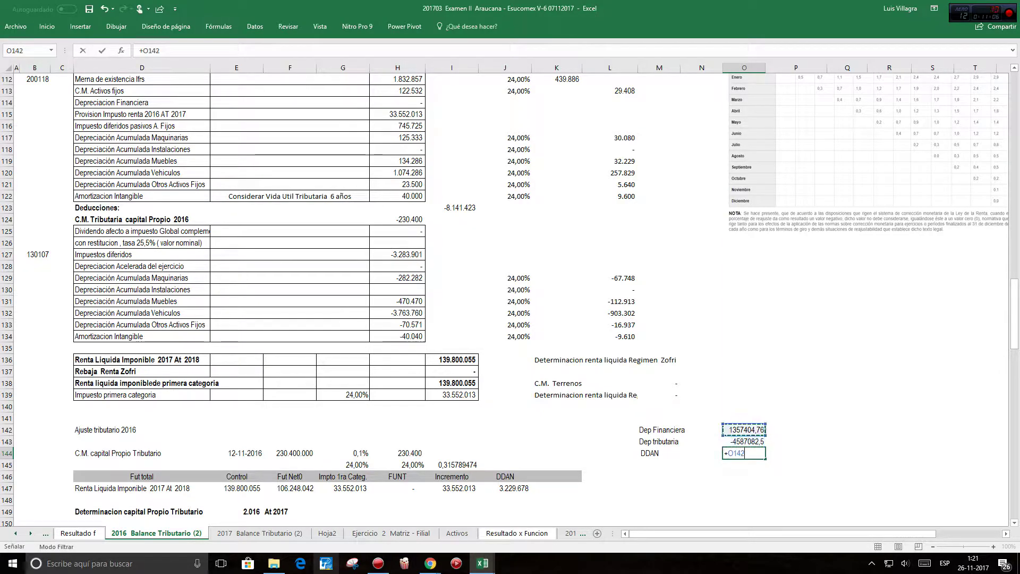
text(+)
key(Up)
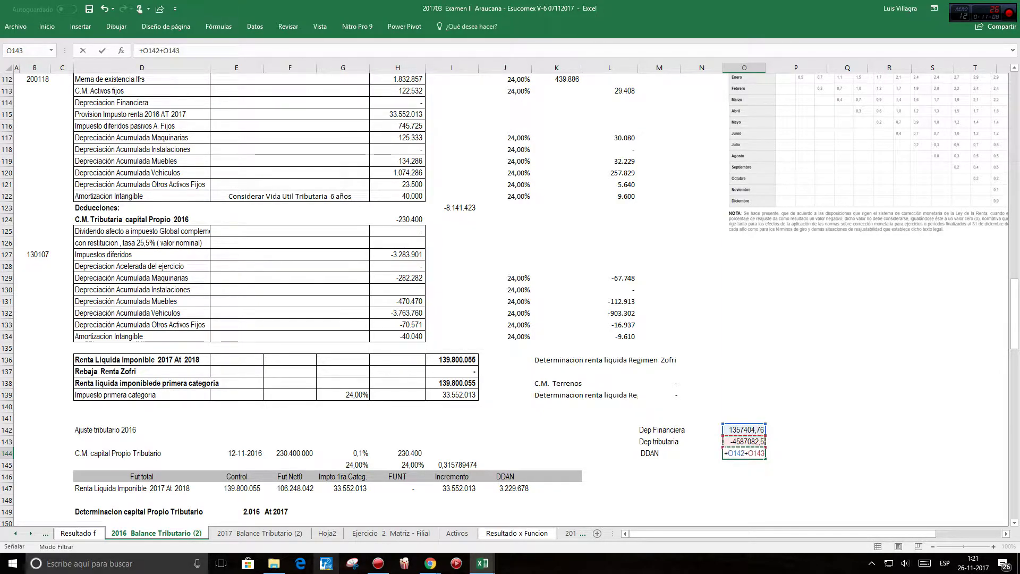
key(Return)
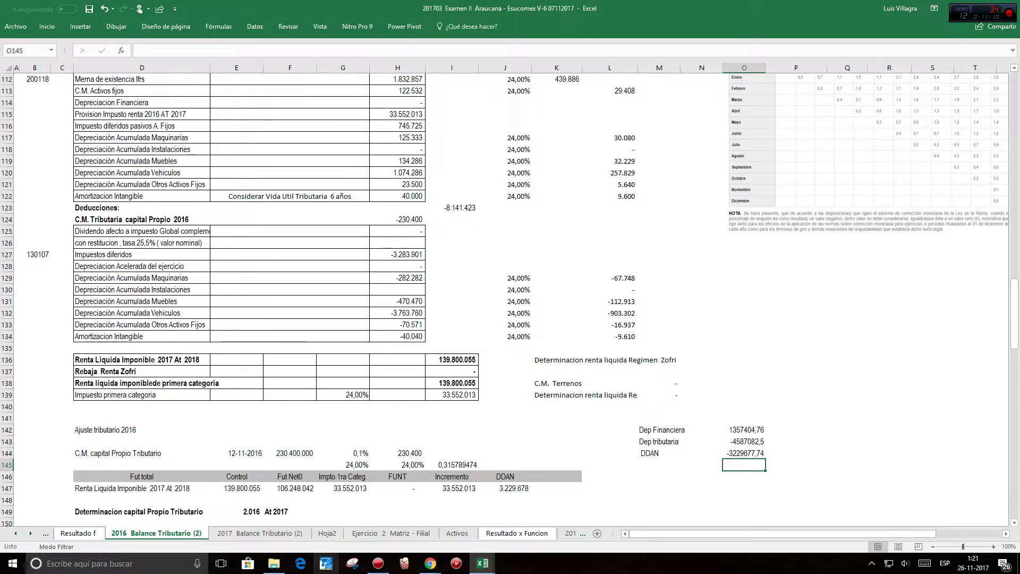
Step: Format the depreciation and DDAN amounts in O142:O144 with thousands separators and no decimals
key(Up)
key(Up)
key(Up)
key(shift+Down)
key(shift+Down)
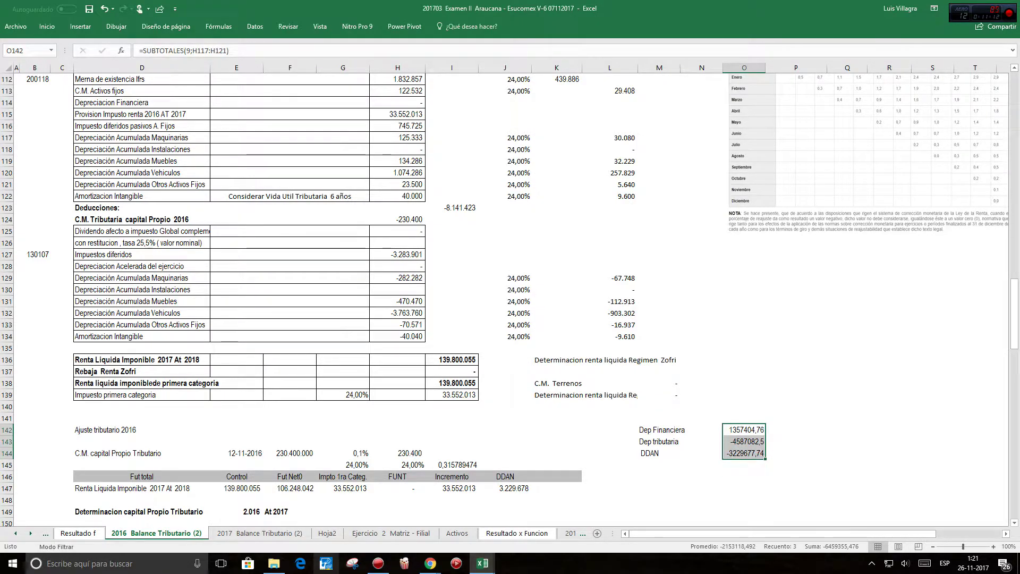
click(47, 26)
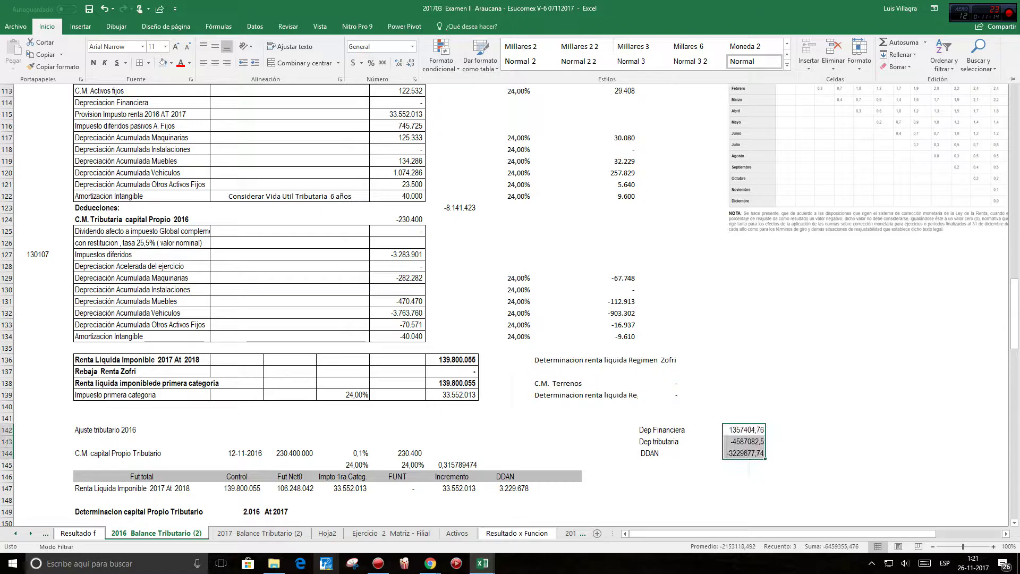
click(382, 63)
key(Escape)
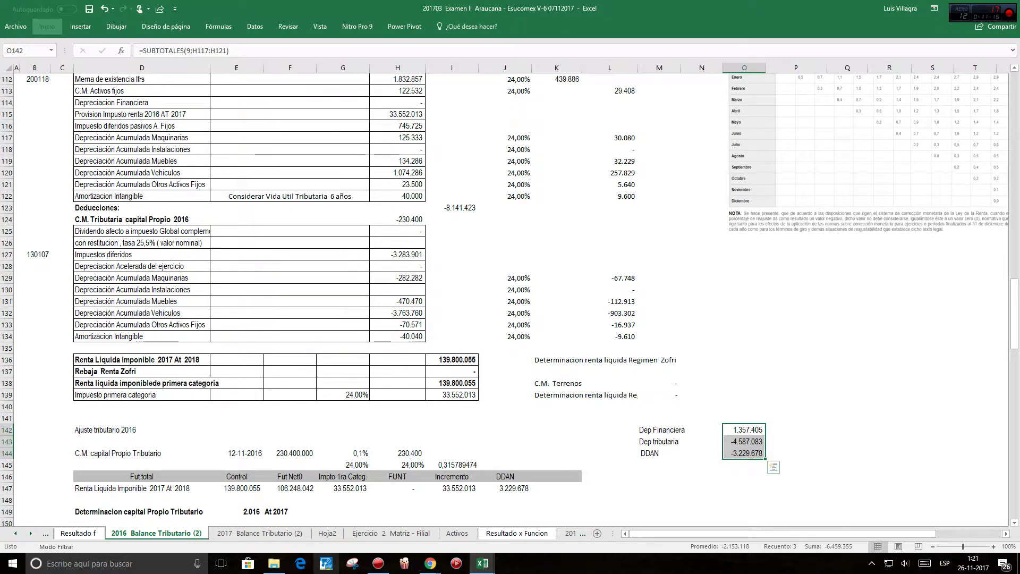
click(744, 453)
click(743, 418)
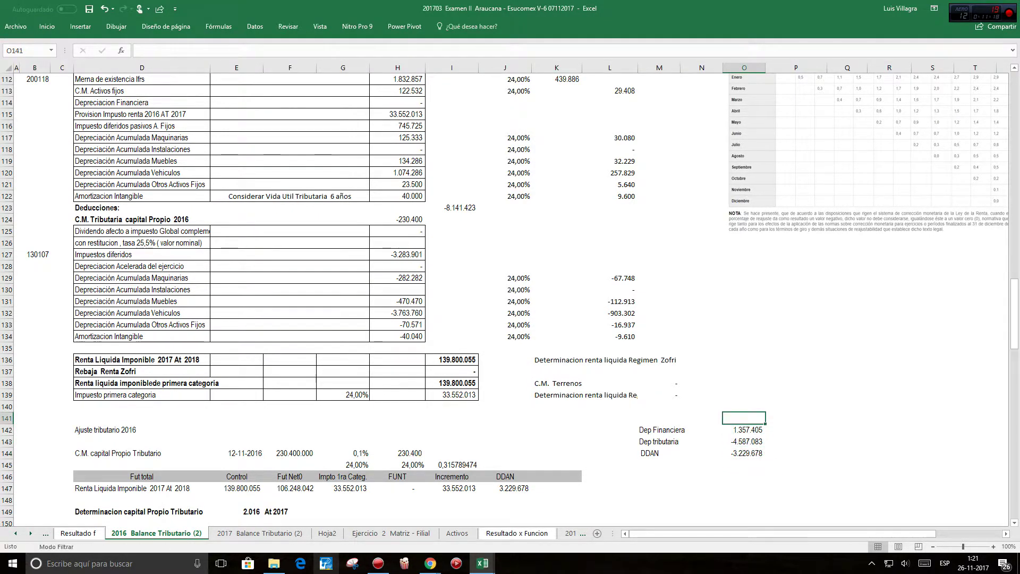
Step: Review the DDAN amount in the Fut total row and the Determinacion capital Propio Tributario section beneath it
click(504, 500)
scroll(509, 300, down, 1)
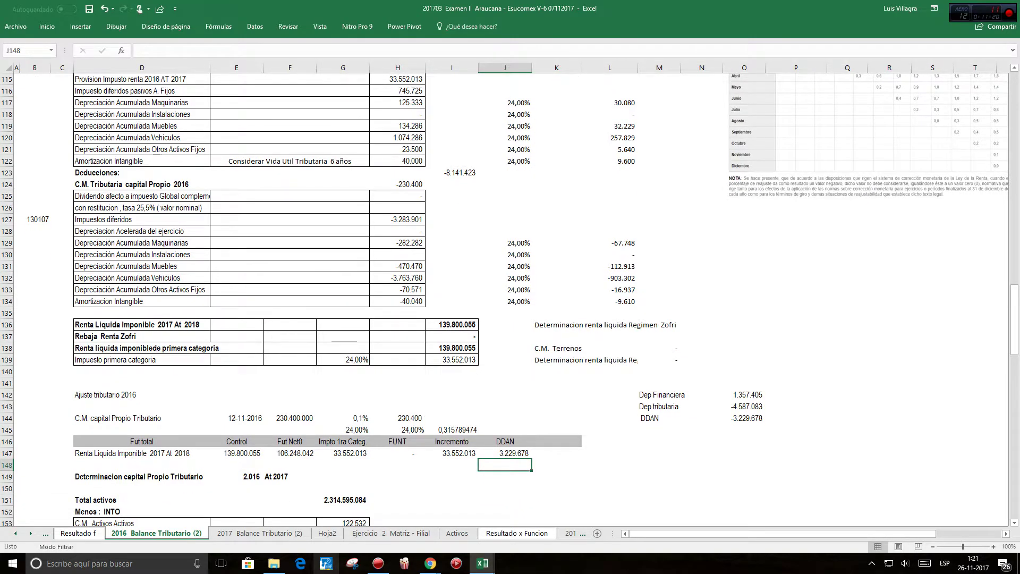
scroll(509, 300, down, 1)
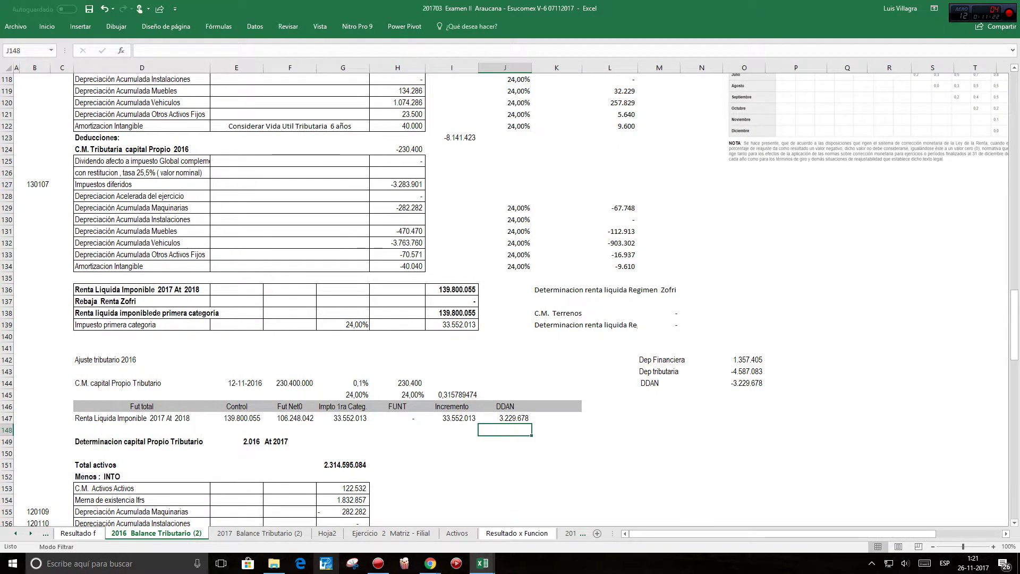
scroll(509, 300, down, 1)
scroll(509, 300, down, 2)
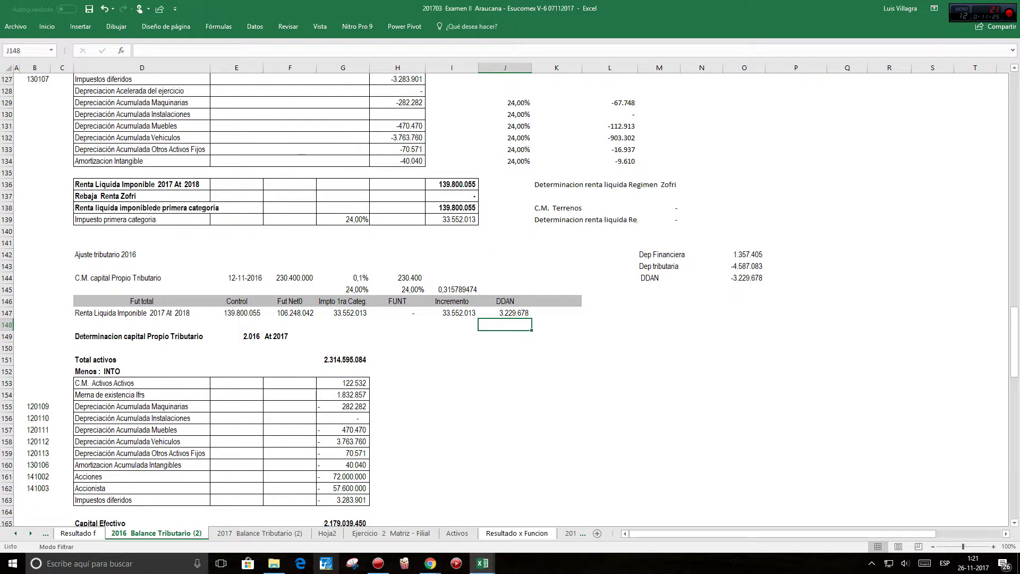
scroll(509, 300, down, 3)
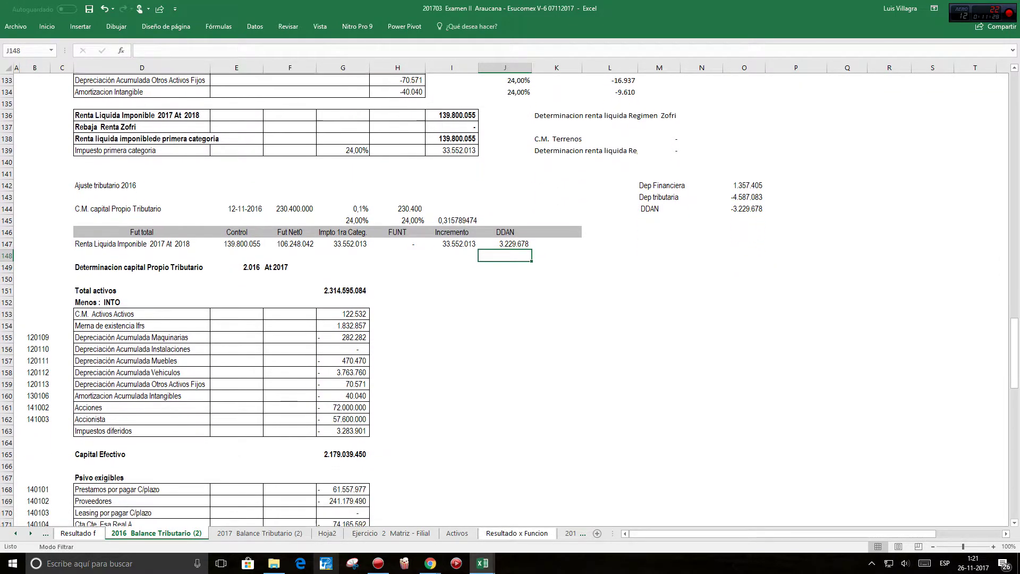
scroll(509, 300, down, 1)
click(141, 231)
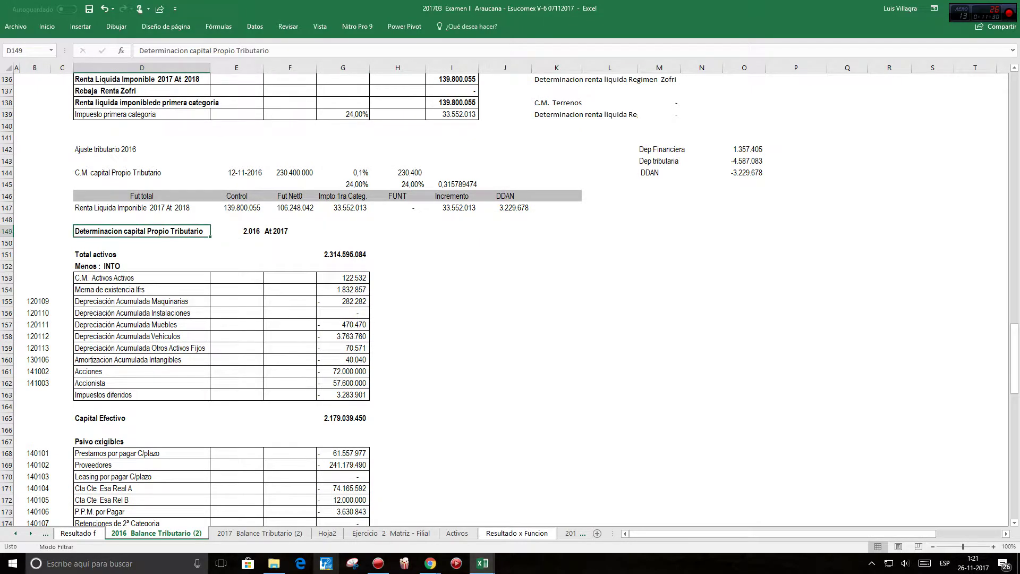
scroll(509, 300, down, 1)
scroll(510, 300, up, 2)
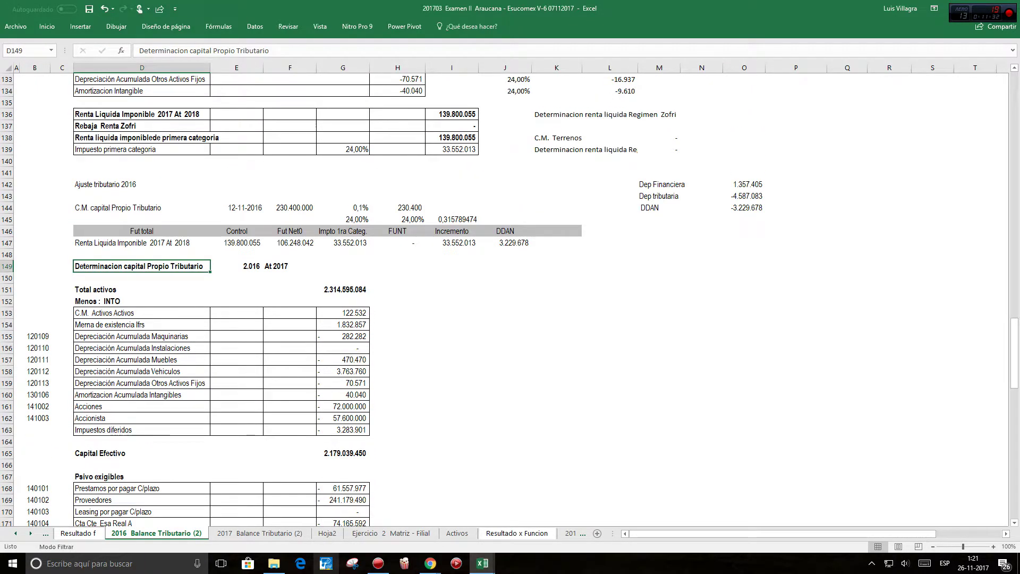
scroll(510, 300, up, 5)
scroll(509, 300, down, 3)
scroll(509, 300, down, 4)
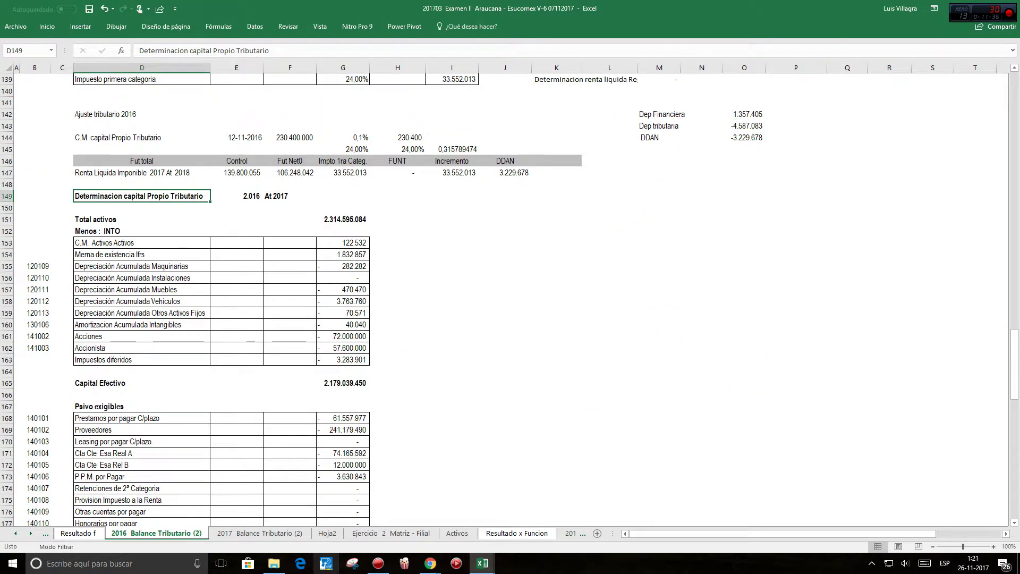
Step: Trace the Total activos formula in G151 back to the Activos subtotal in I101 of the balance
click(343, 219)
scroll(509, 300, up, 12)
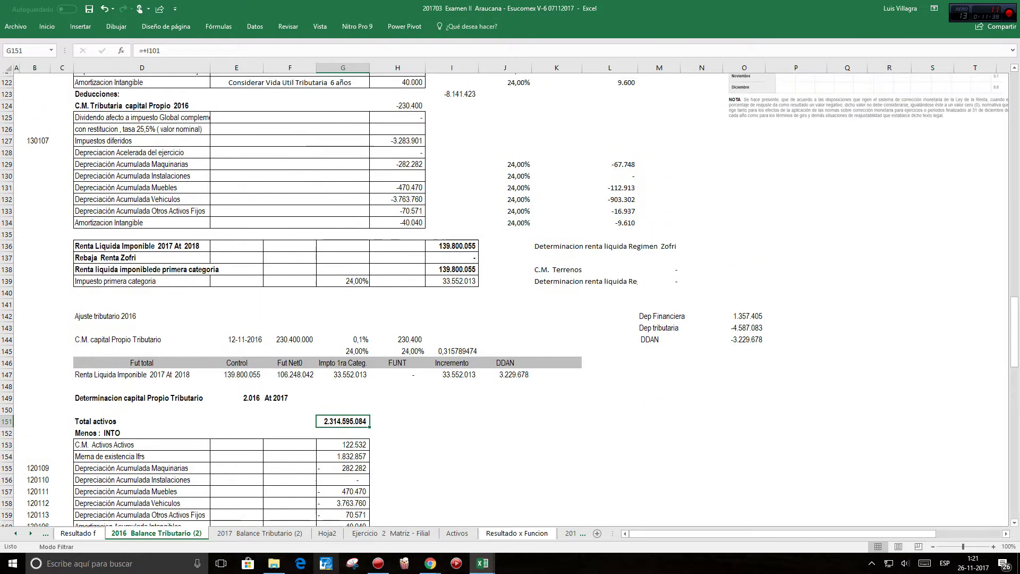
scroll(509, 300, up, 4)
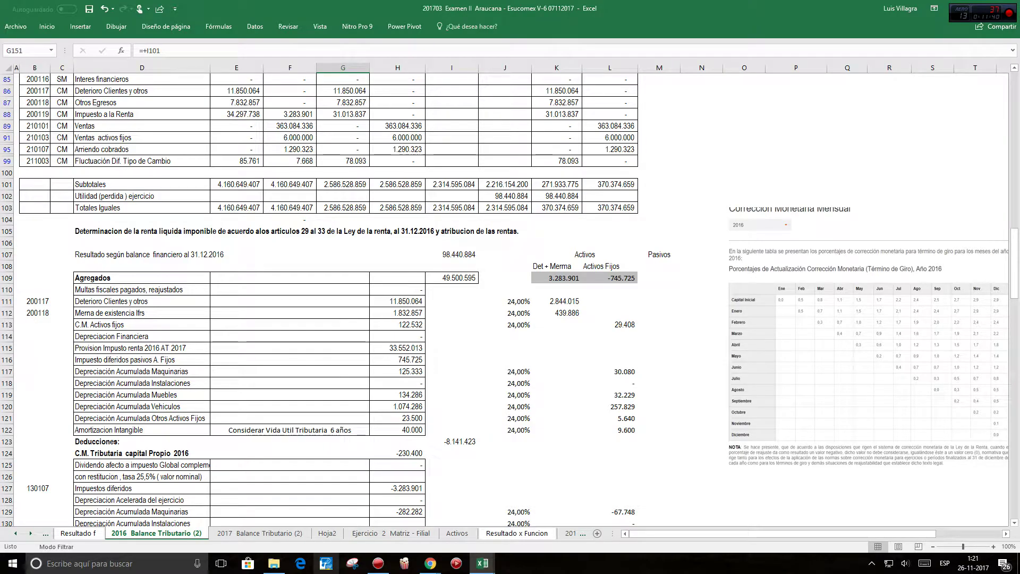
scroll(509, 299, up, 12)
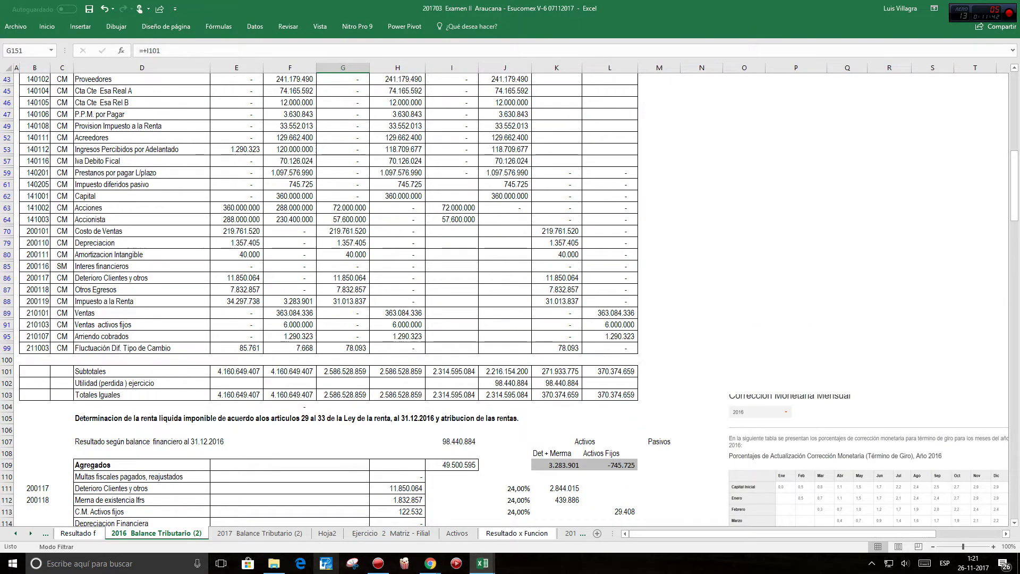
scroll(509, 300, down, 13)
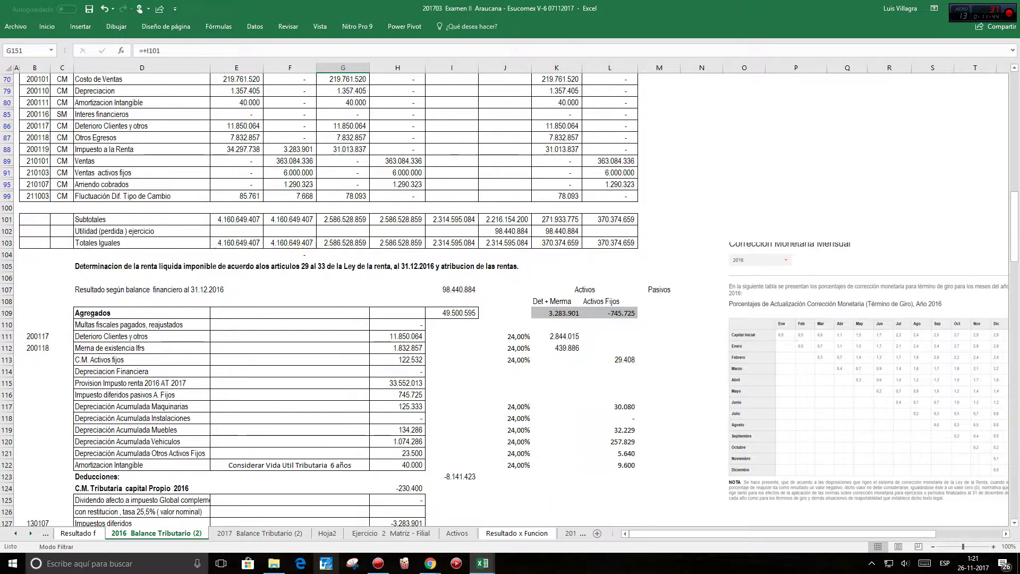
scroll(509, 300, down, 18)
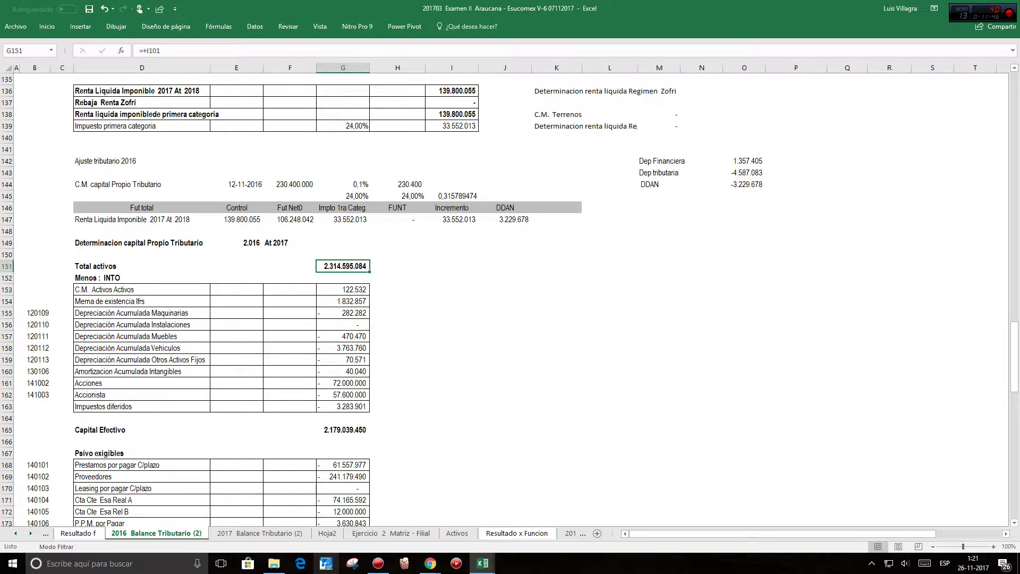
click(142, 254)
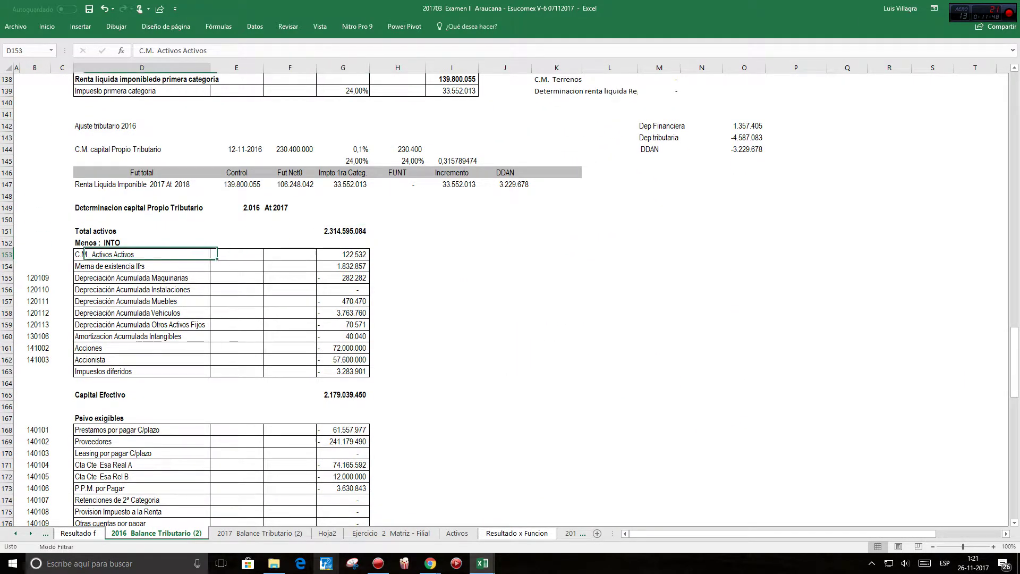
click(452, 219)
scroll(509, 300, up, 1)
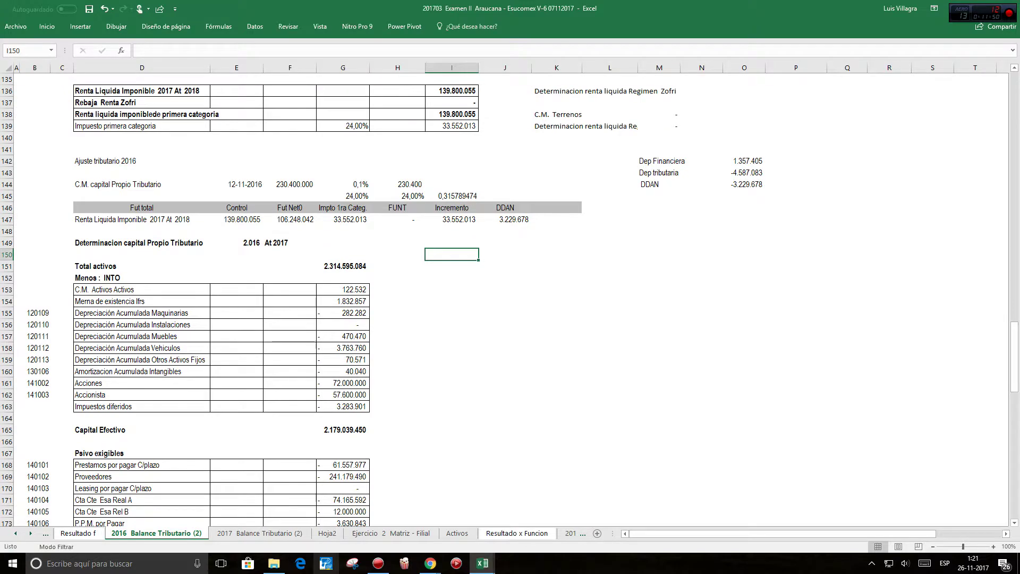
Step: Check the source formulas for Total activos, C.M. Activos and Merma de existencia Ifrs, tracing the last one back to H112
click(343, 265)
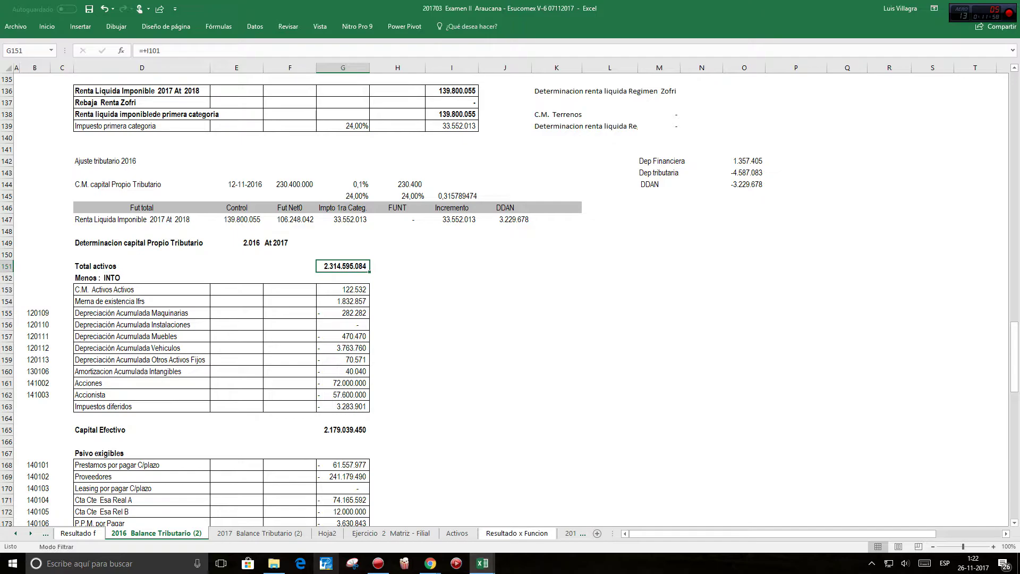
click(141, 289)
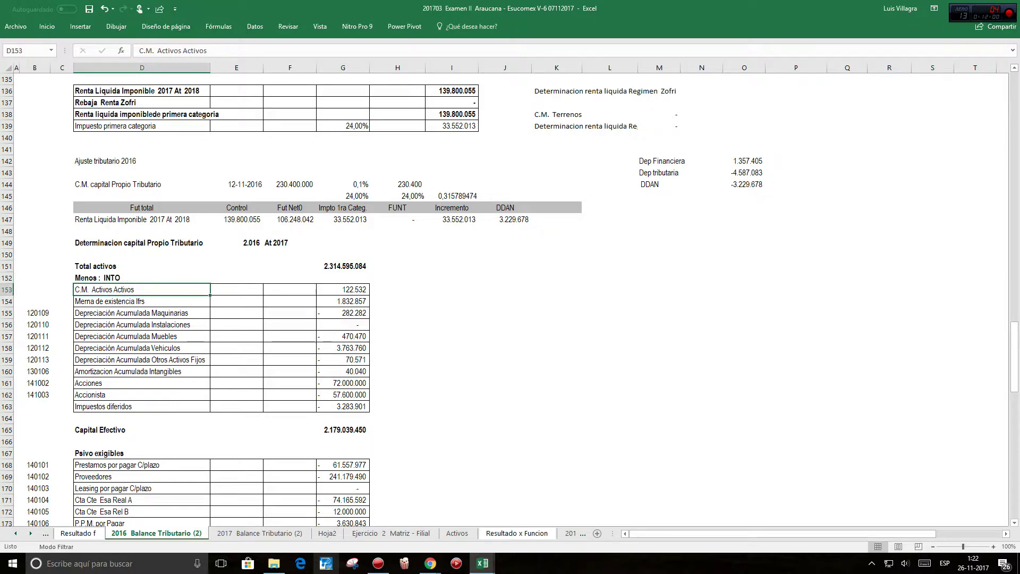
click(343, 290)
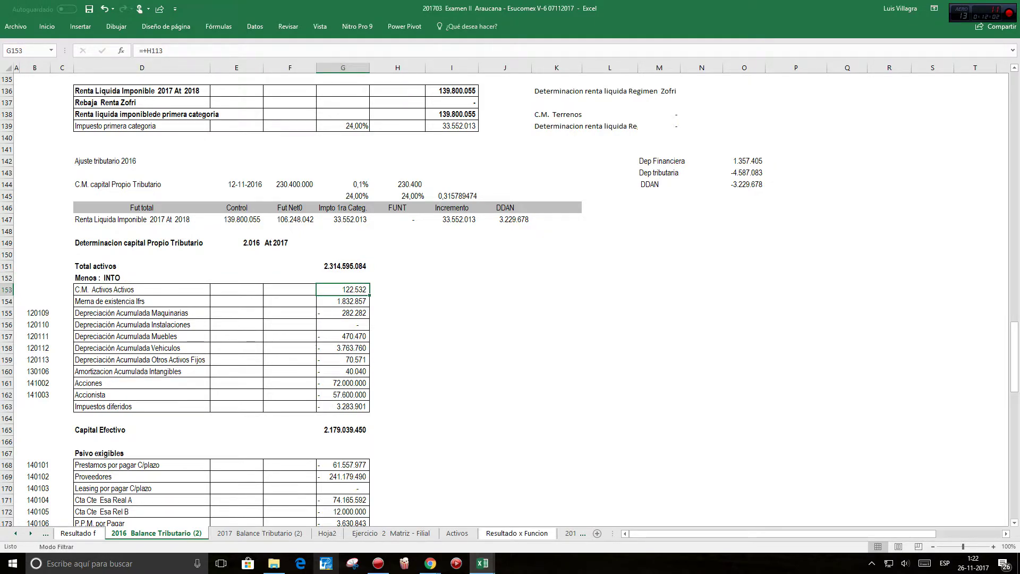
click(343, 302)
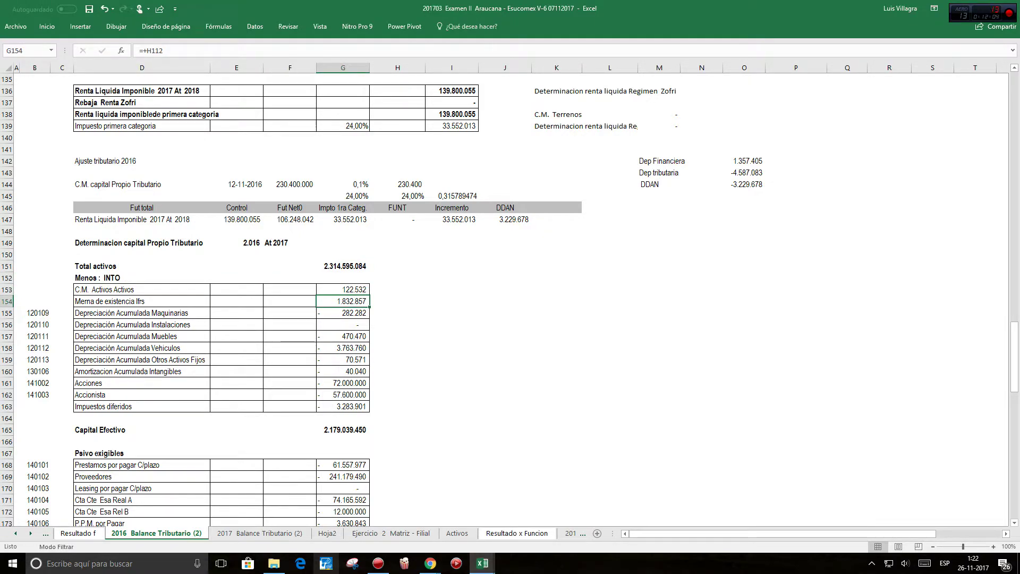
scroll(343, 301, up, 20)
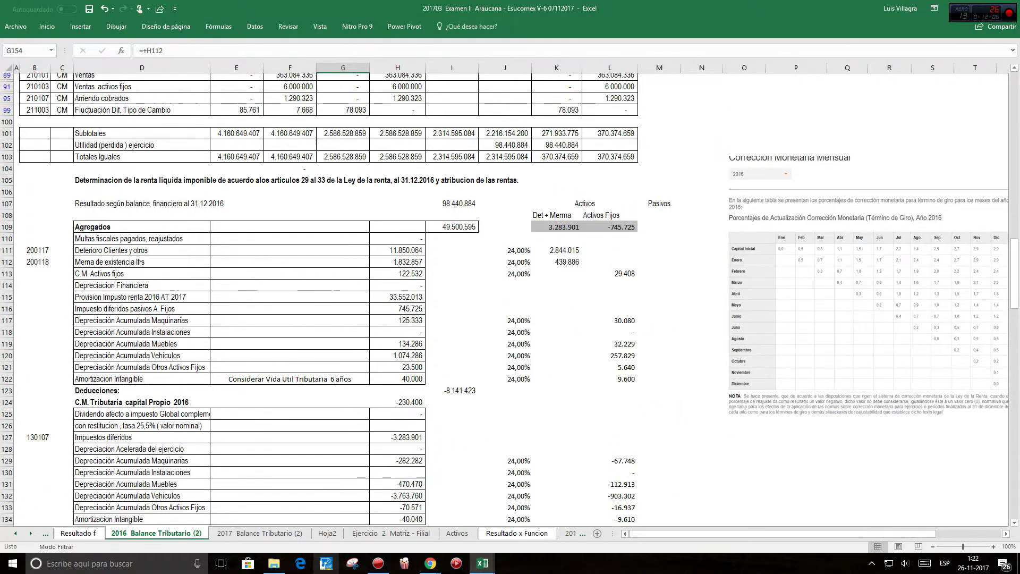
scroll(343, 300, up, 6)
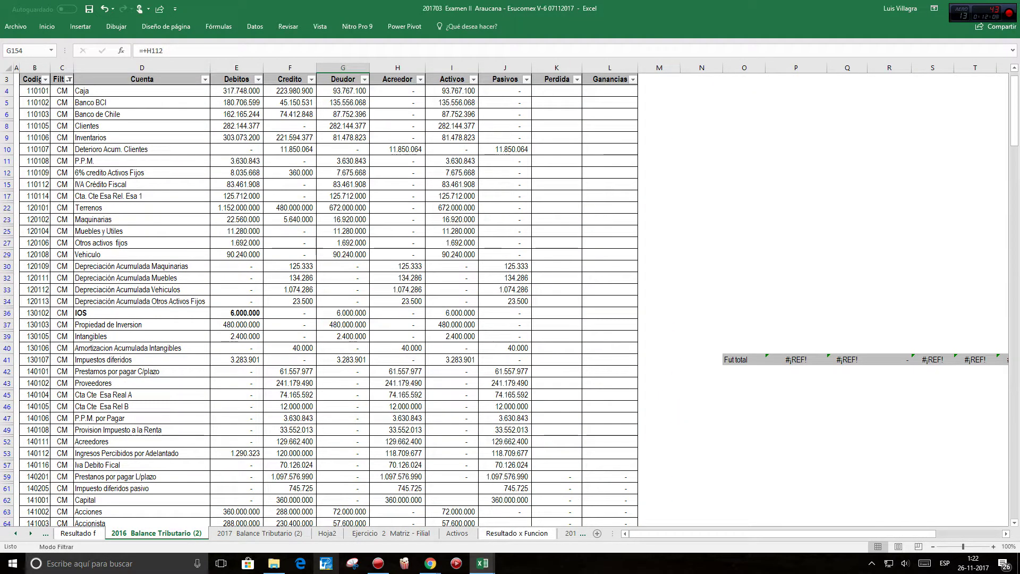
scroll(343, 301, down, 2)
scroll(343, 301, down, 17)
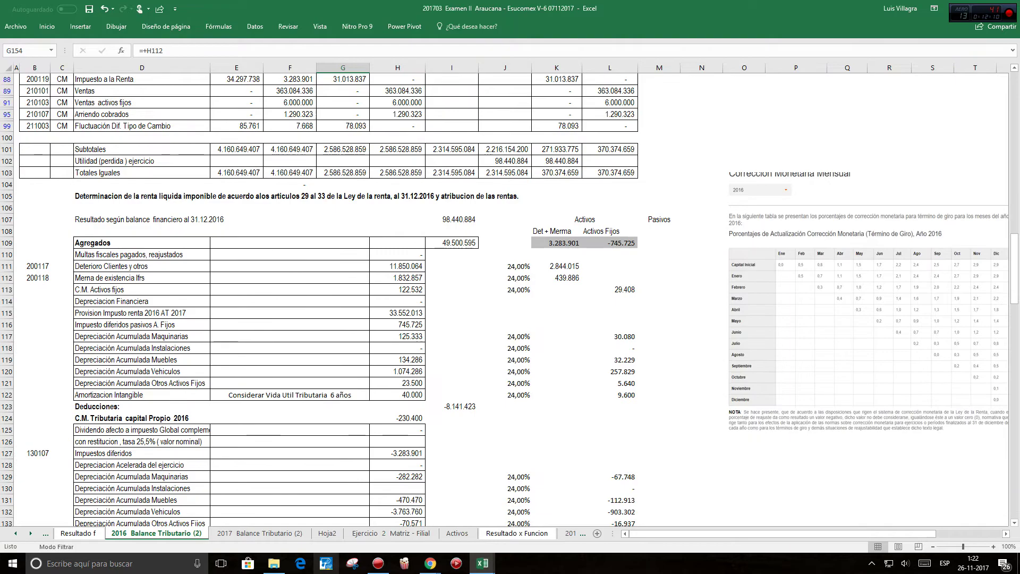
scroll(343, 301, down, 6)
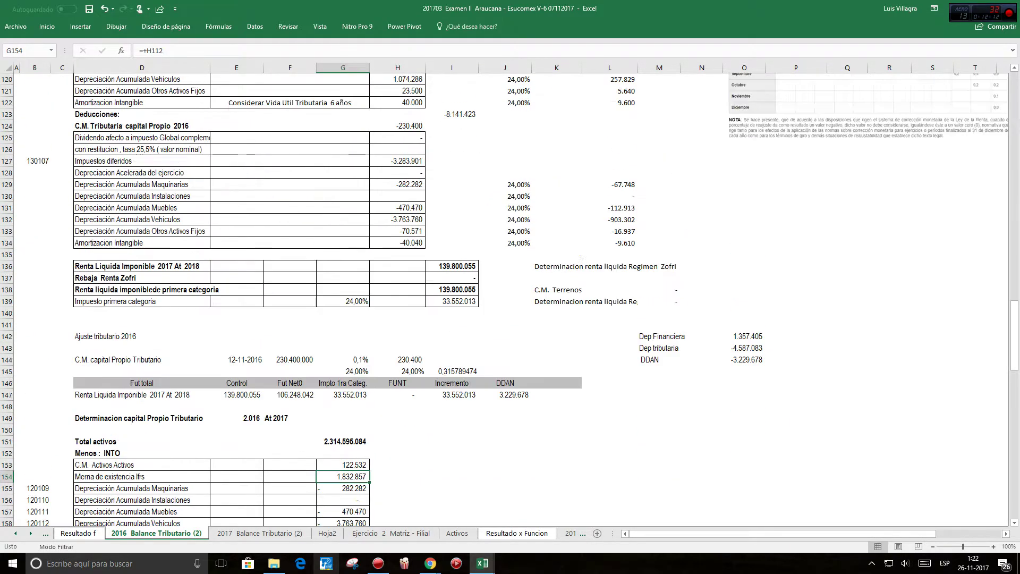
scroll(342, 301, up, 3)
scroll(343, 301, up, 3)
click(397, 197)
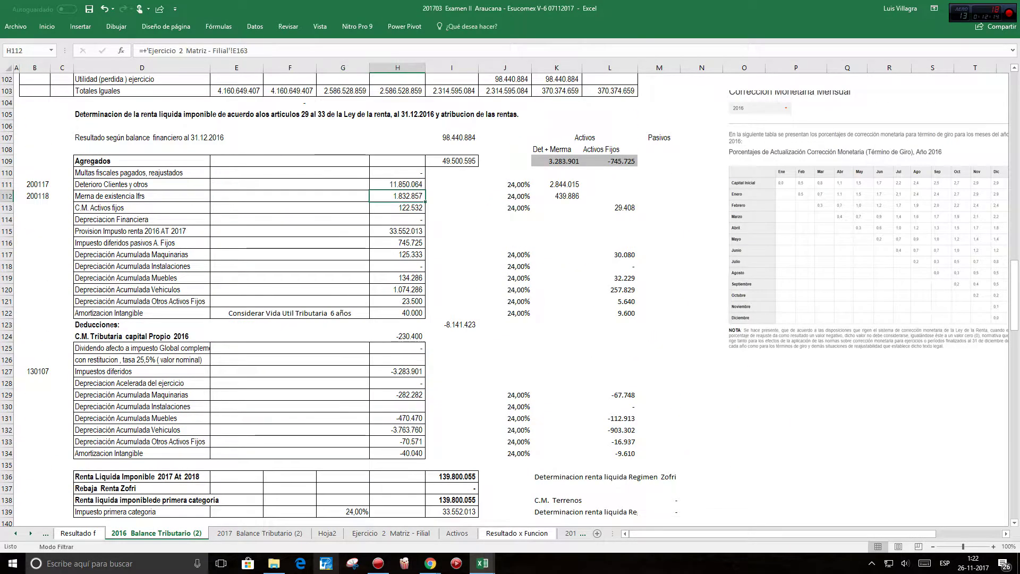
scroll(398, 196, down, 7)
scroll(398, 196, down, 5)
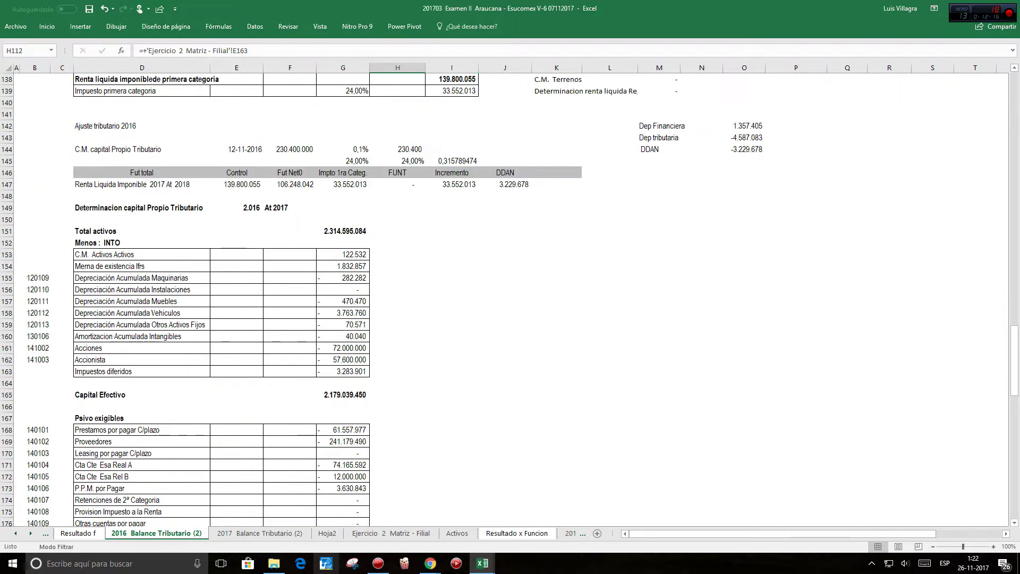
Step: Check the source formulas for Merma de existencia Ifrs and Depreciación Acumulada Maquinarias, and sum the depreciation and amortization amounts in G155:G160
click(342, 266)
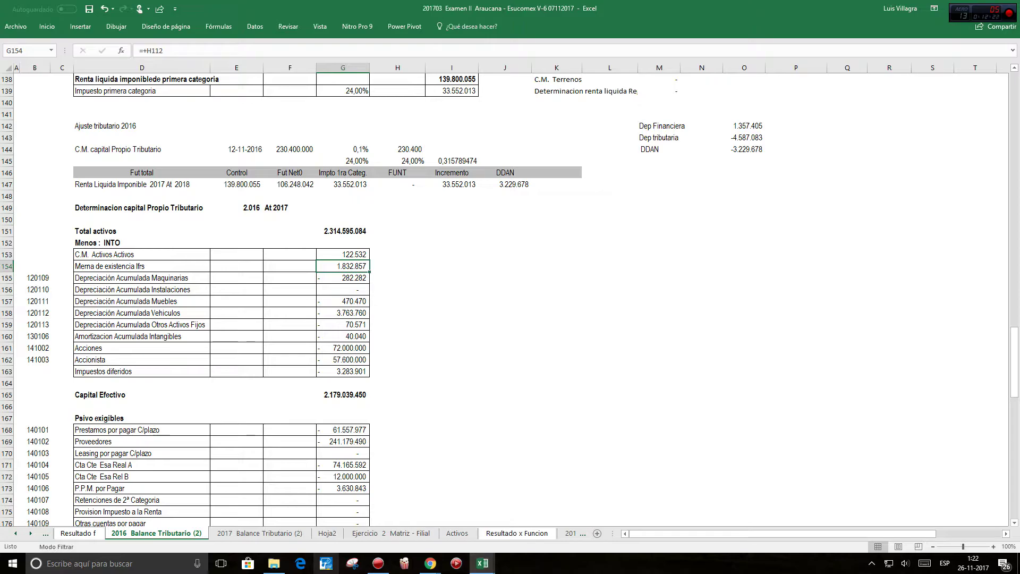
click(343, 278)
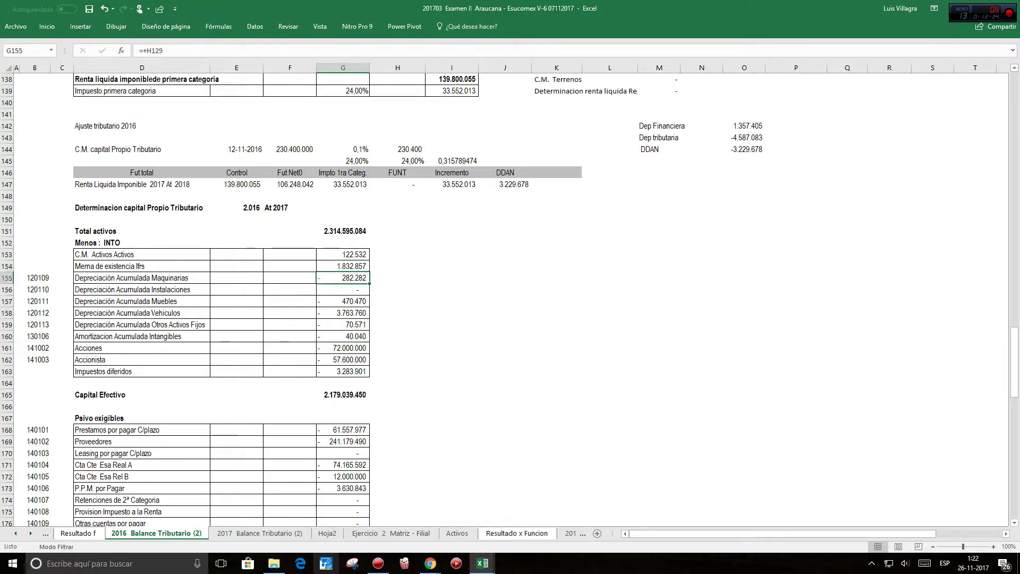
click(343, 255)
click(343, 278)
drag(343, 277, 343, 336)
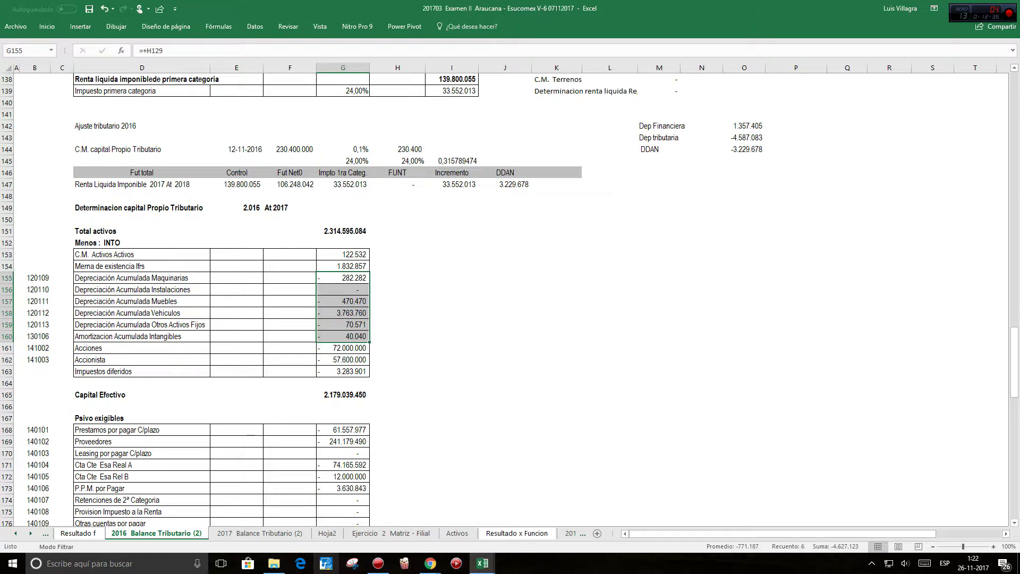
click(505, 266)
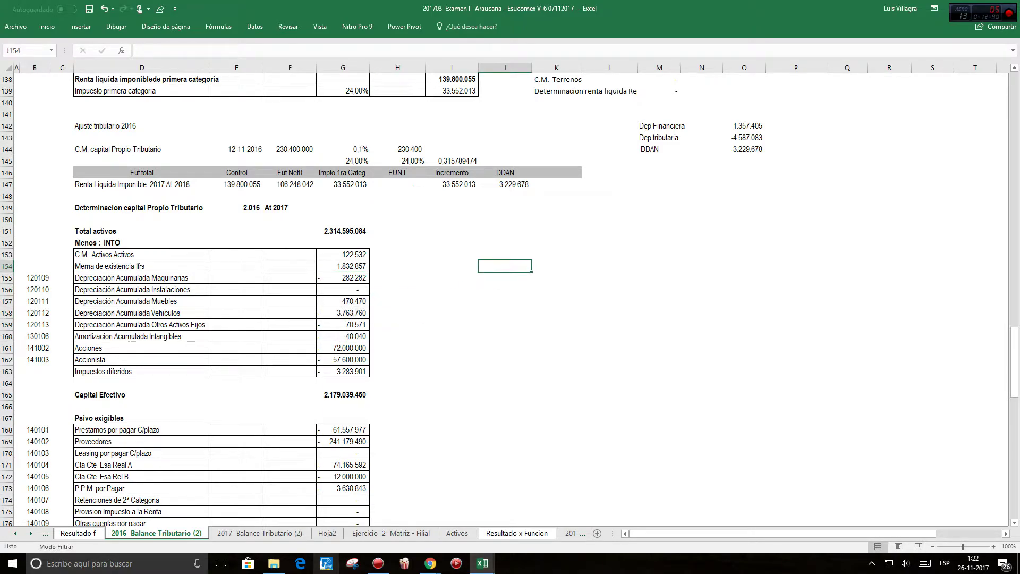
Step: Sum the accumulated depreciation amounts in G155:G159 and compare the total with Dep tributaria in O143
drag(343, 278, 343, 324)
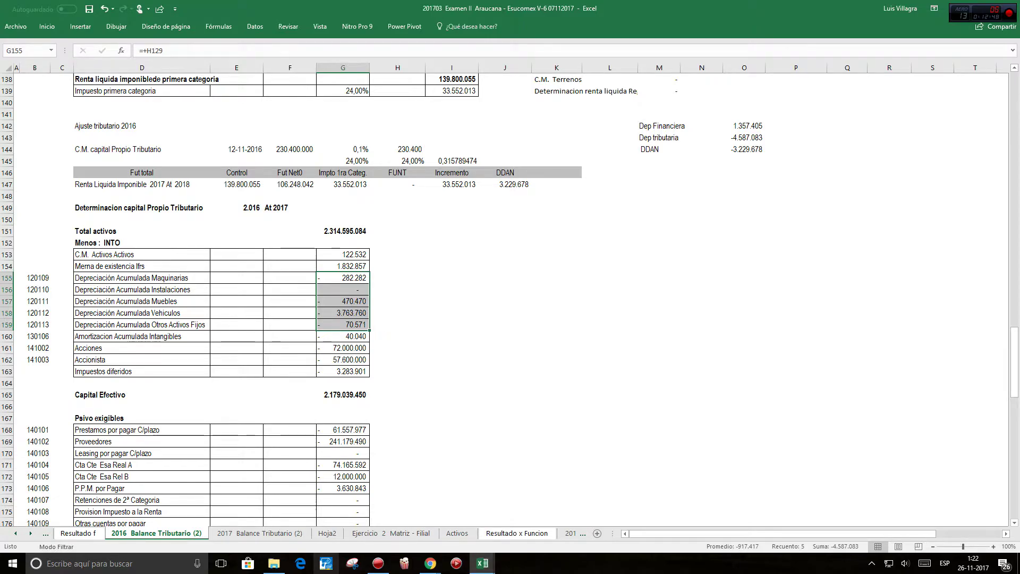
click(743, 138)
drag(343, 278, 343, 325)
click(505, 290)
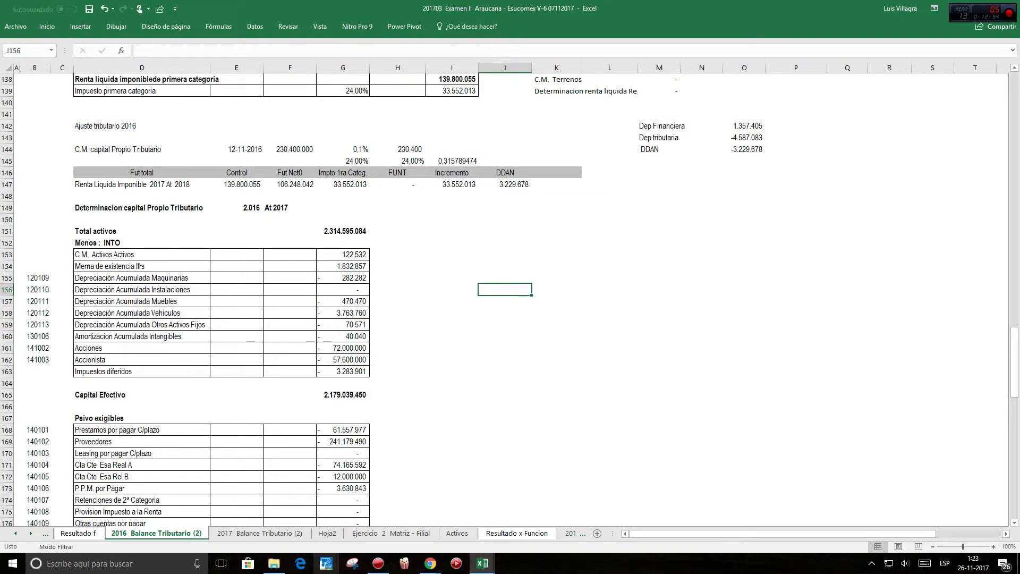
Step: Check the source formulas for Amortizacion Acumulada Intangibles, Acciones and Accionista in G160:G162
click(343, 348)
click(343, 336)
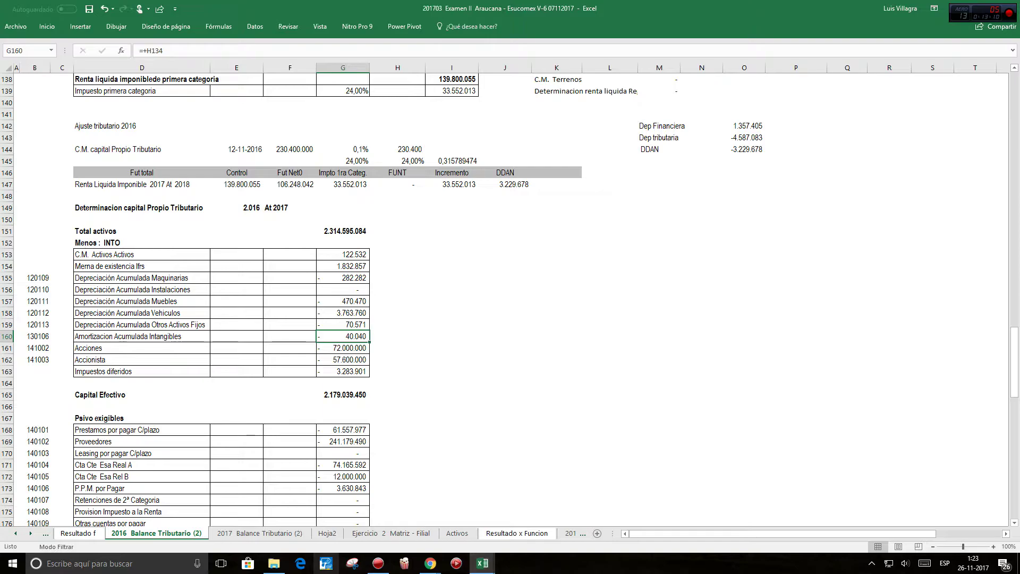
key(Down)
key(Down)
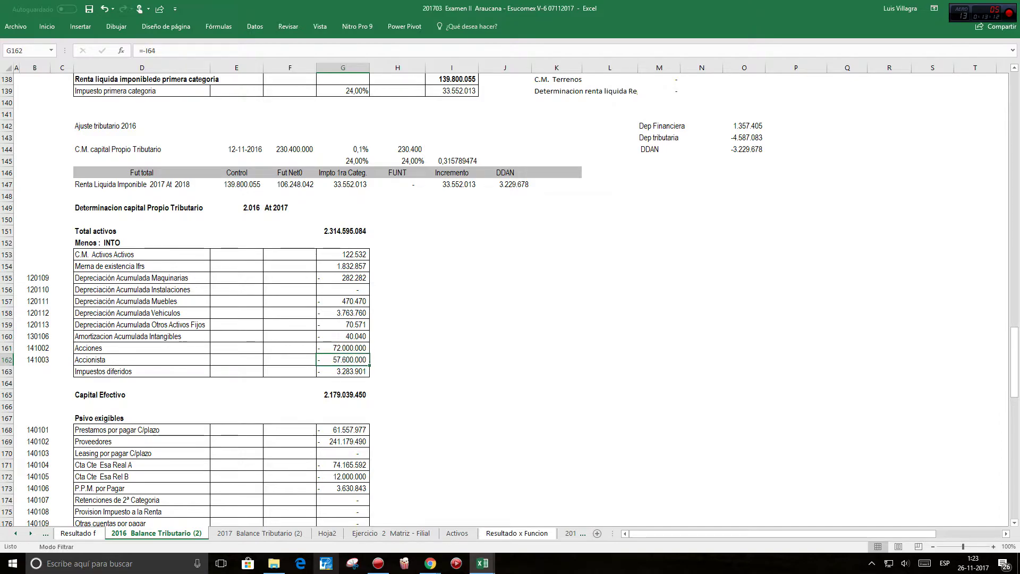
key(Up)
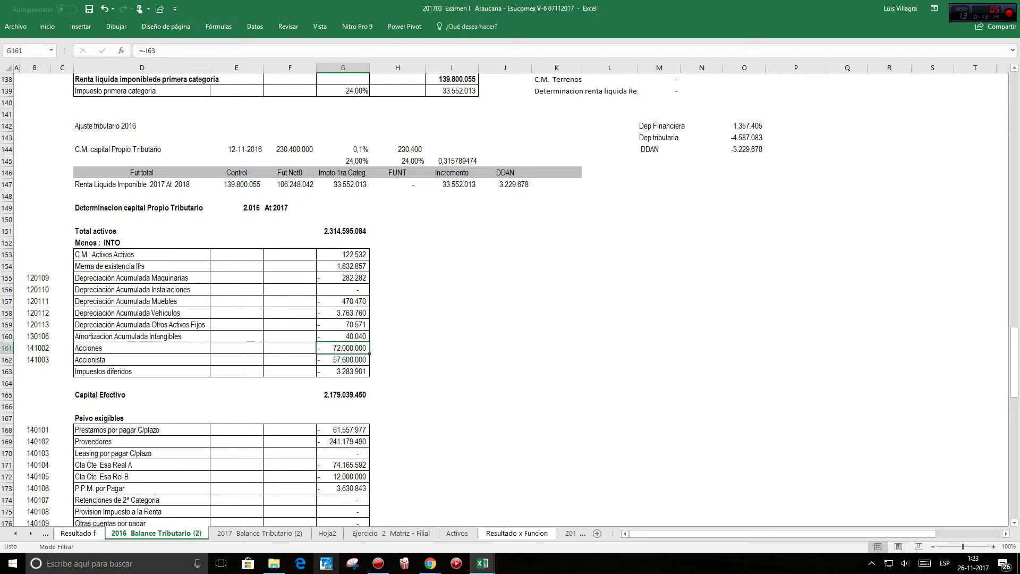
Step: Trace the Acciones and Accionista amounts back to the Activos column of the balance in I63 and I64
click(343, 231)
scroll(343, 299, up, 15)
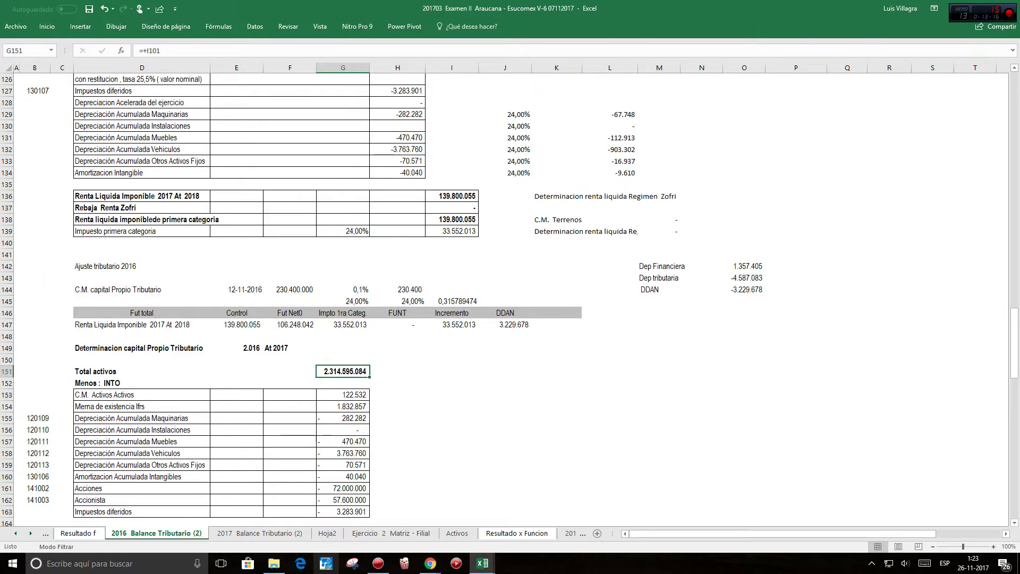
scroll(343, 299, up, 7)
click(504, 243)
click(451, 266)
click(504, 255)
click(451, 277)
scroll(451, 277, down, 3)
scroll(330, 297, up, 13)
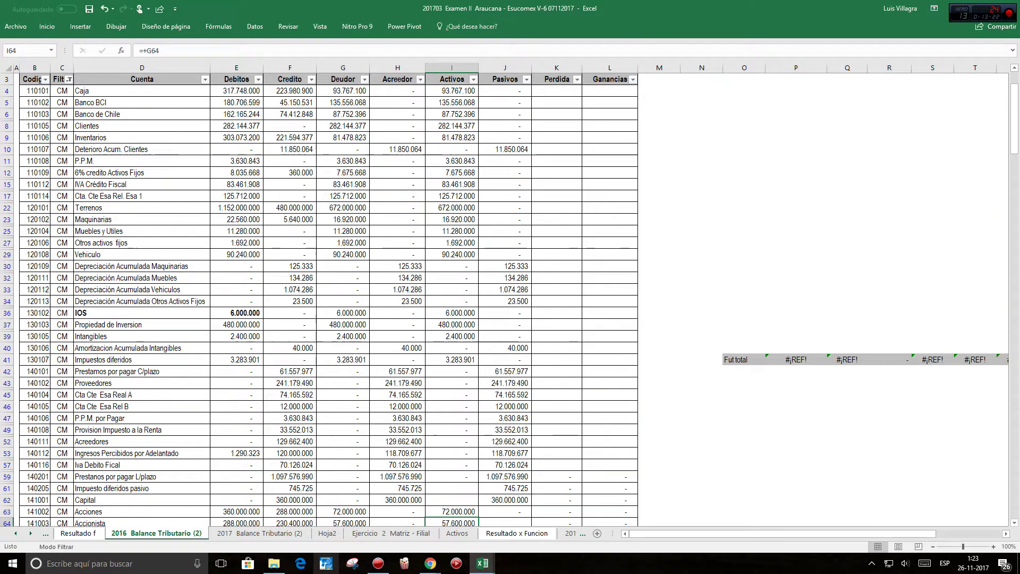
Step: Trace the Impuestos diferidos formula in G163 back to H127, and check the income tax provision in H115
scroll(330, 297, down, 7)
scroll(329, 298, down, 15)
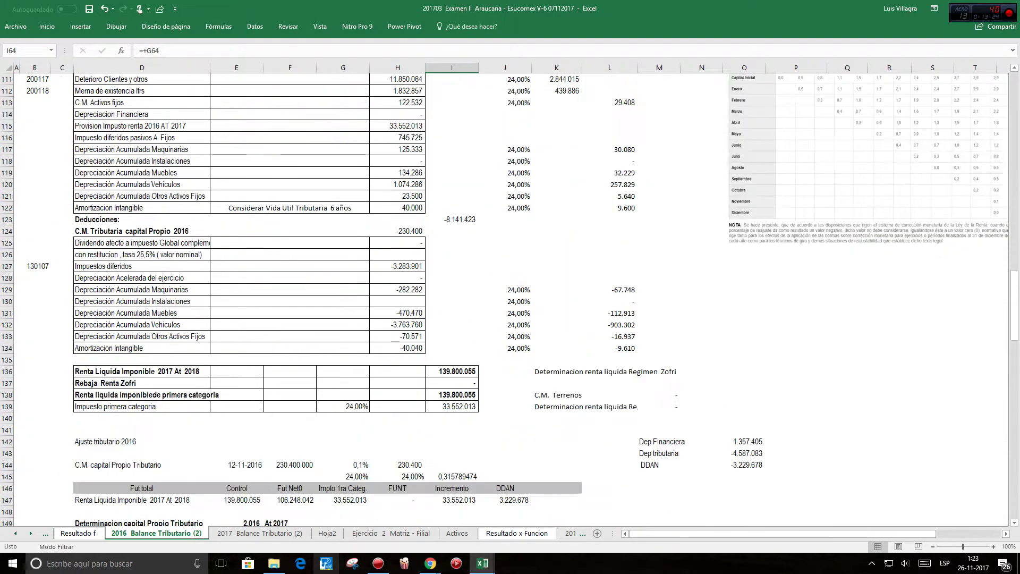
scroll(330, 297, down, 11)
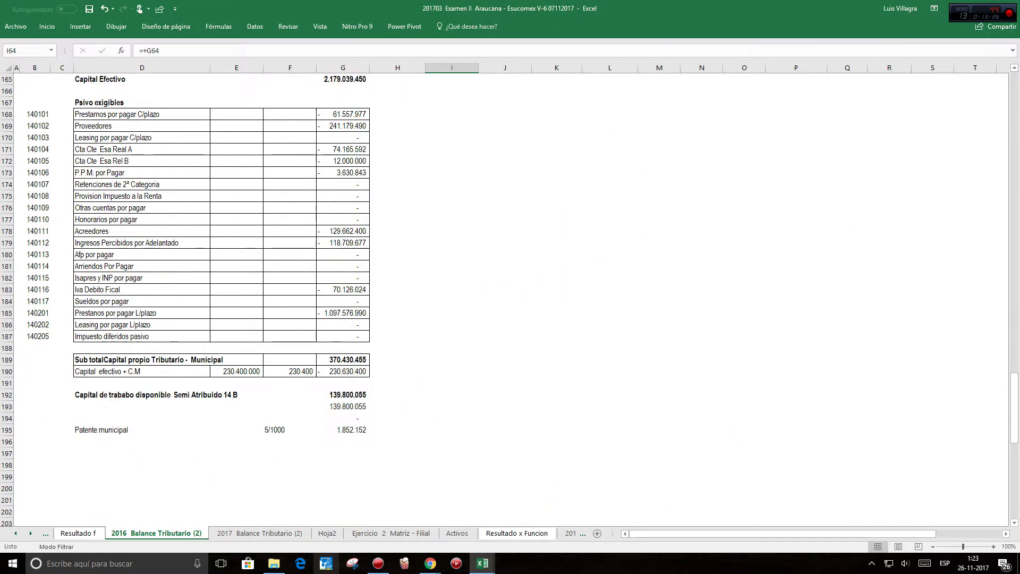
scroll(329, 297, up, 6)
scroll(330, 298, up, 8)
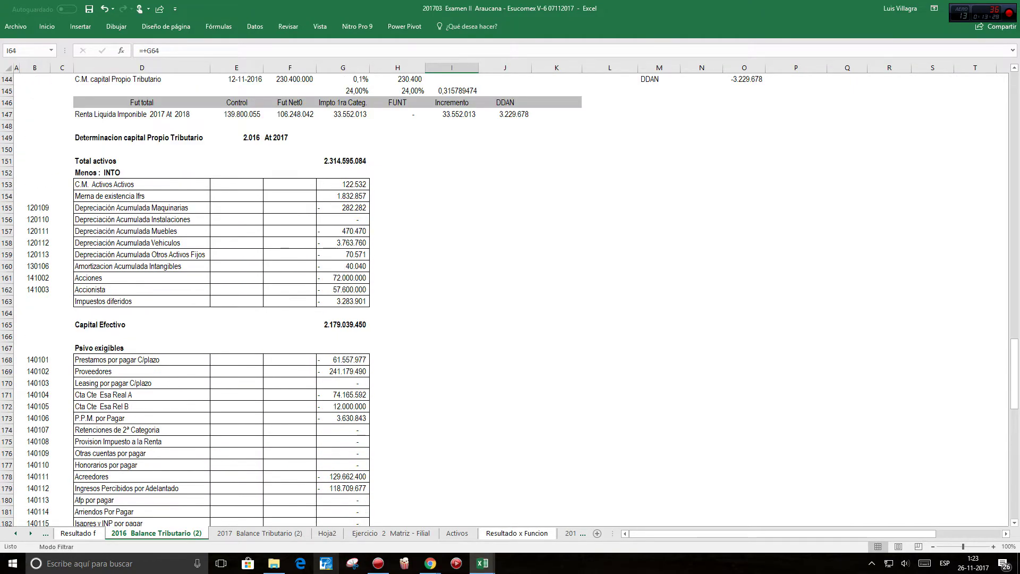
scroll(329, 298, down, 3)
click(343, 301)
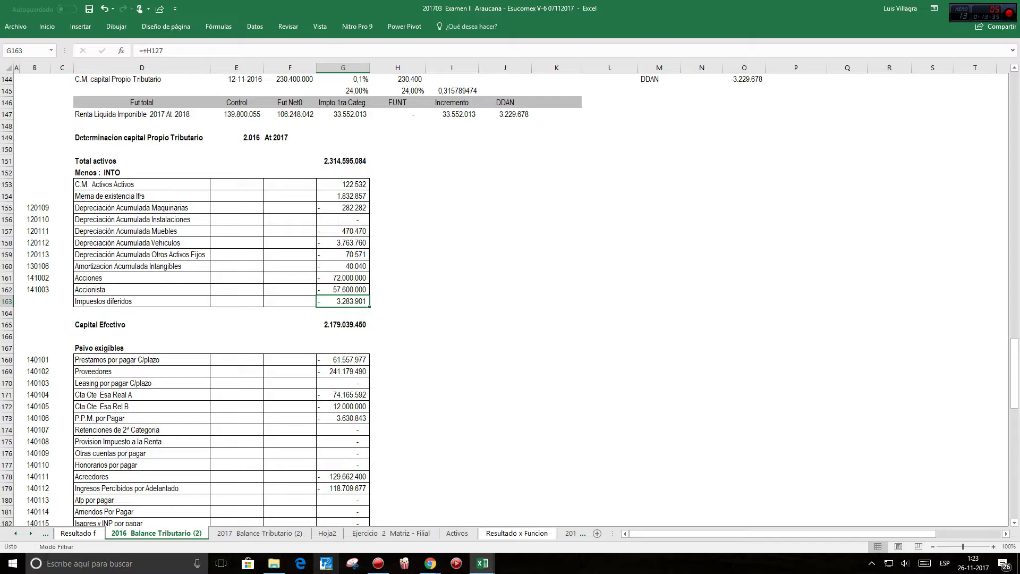
scroll(505, 297, up, 13)
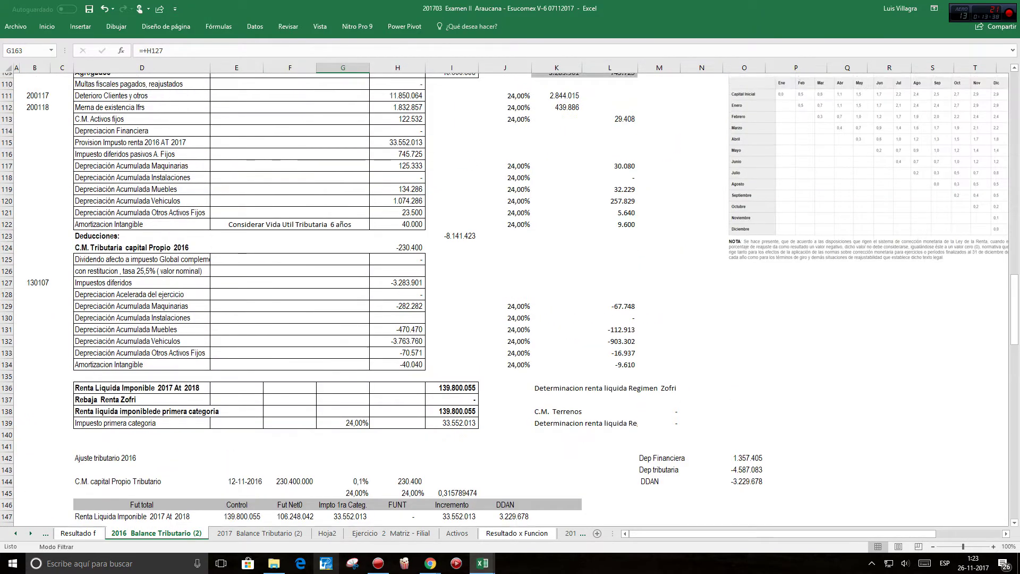
click(397, 336)
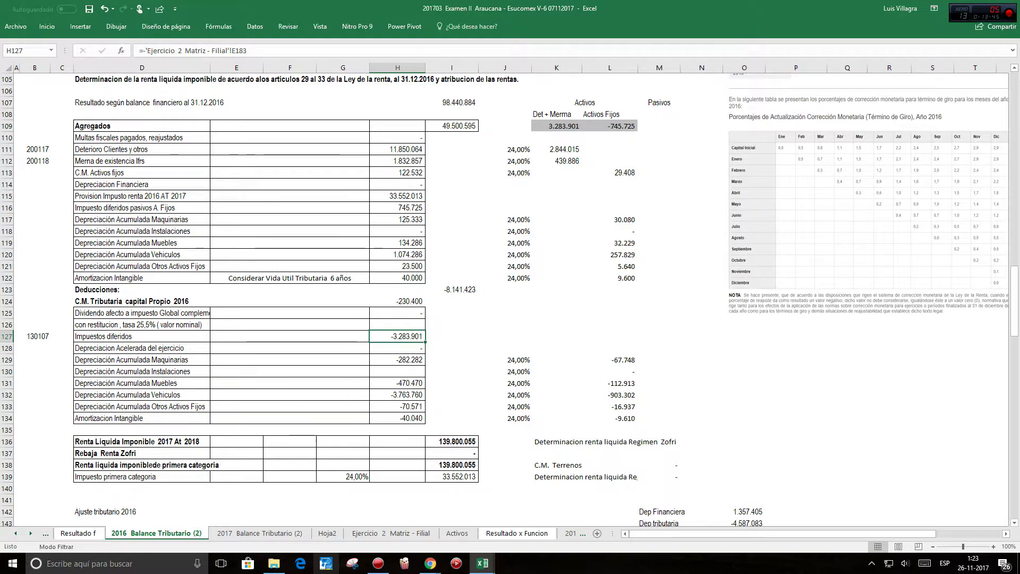
click(397, 196)
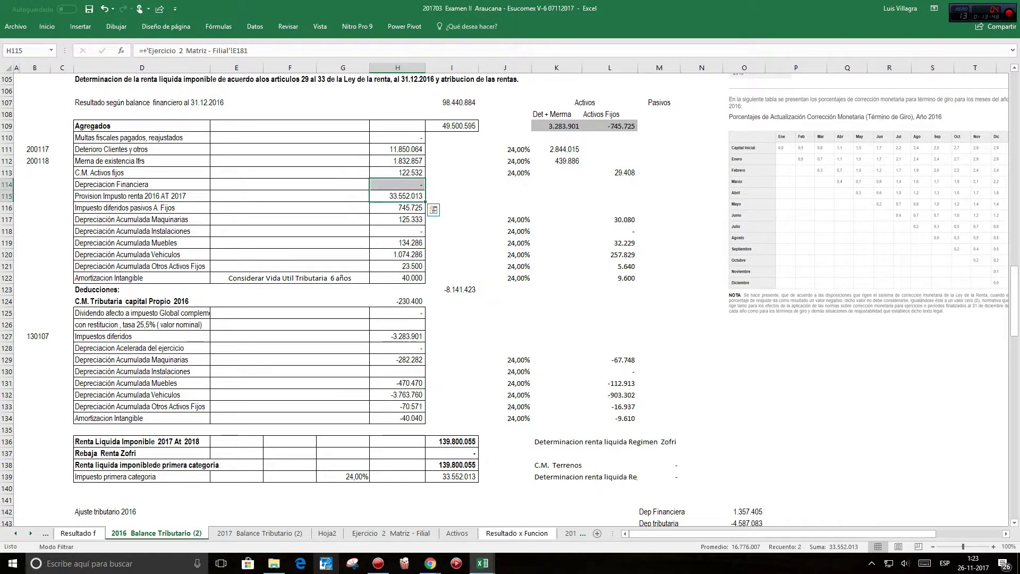
Step: Correct the misspelled liabilities heading in D167 to "Pasivo exigibles"
scroll(510, 299, down, 5)
scroll(511, 298, down, 13)
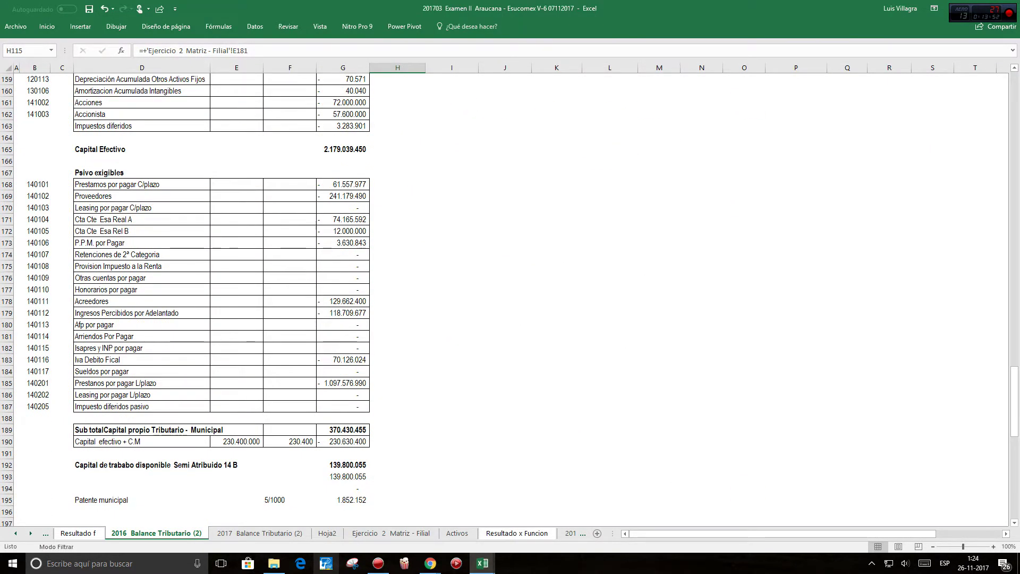
click(141, 172)
click(141, 51)
text(a)
key(Return)
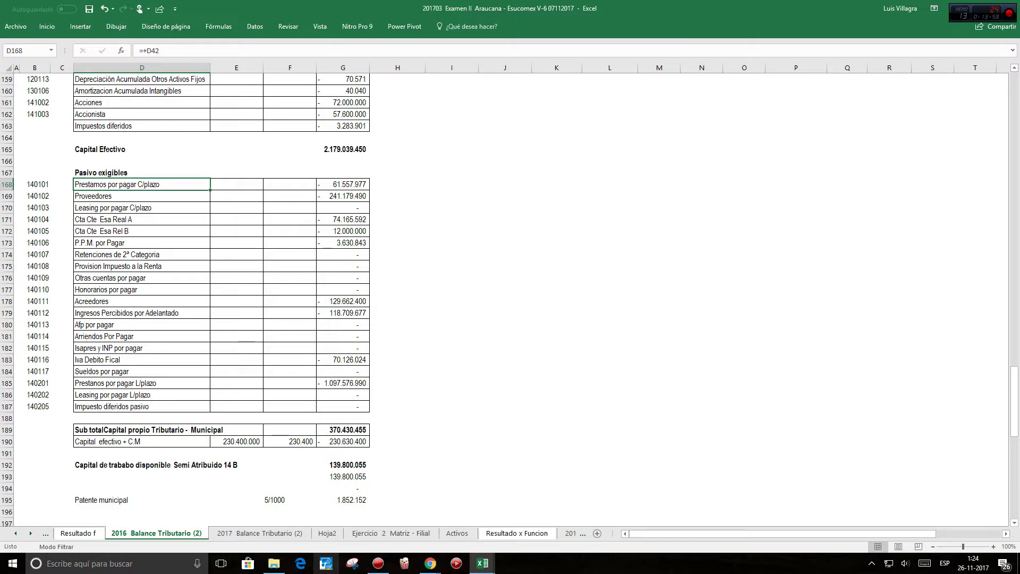
Step: Check the source formula for Prestamos por pagar C/plazo in G168
click(342, 184)
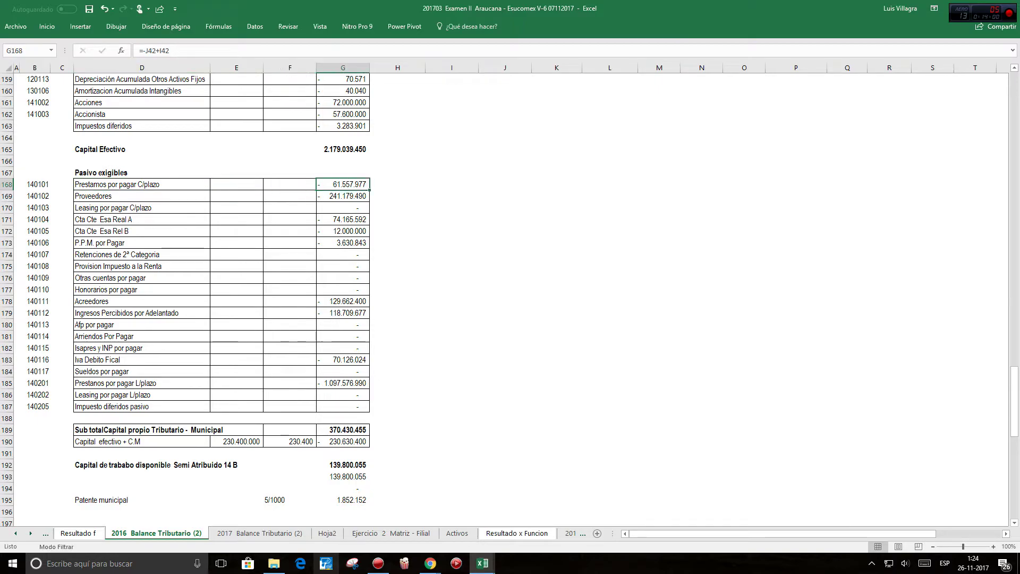
scroll(472, 201, up, 6)
scroll(472, 202, up, 7)
scroll(472, 201, down, 10)
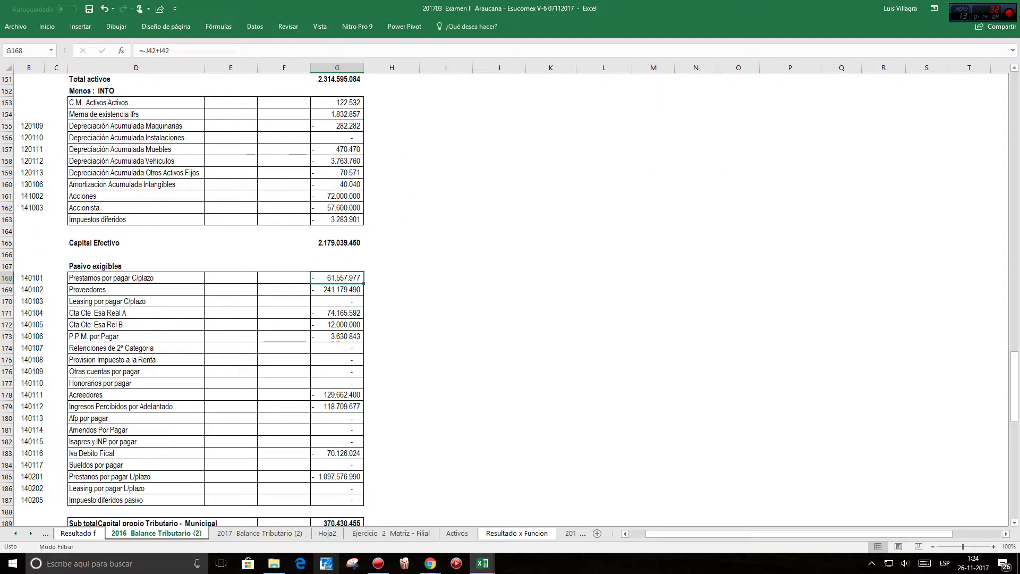
Step: Check the Provision Impuesto a la Renta amount in G175 against the 2016 tax provision added back in H115
click(135, 360)
click(337, 360)
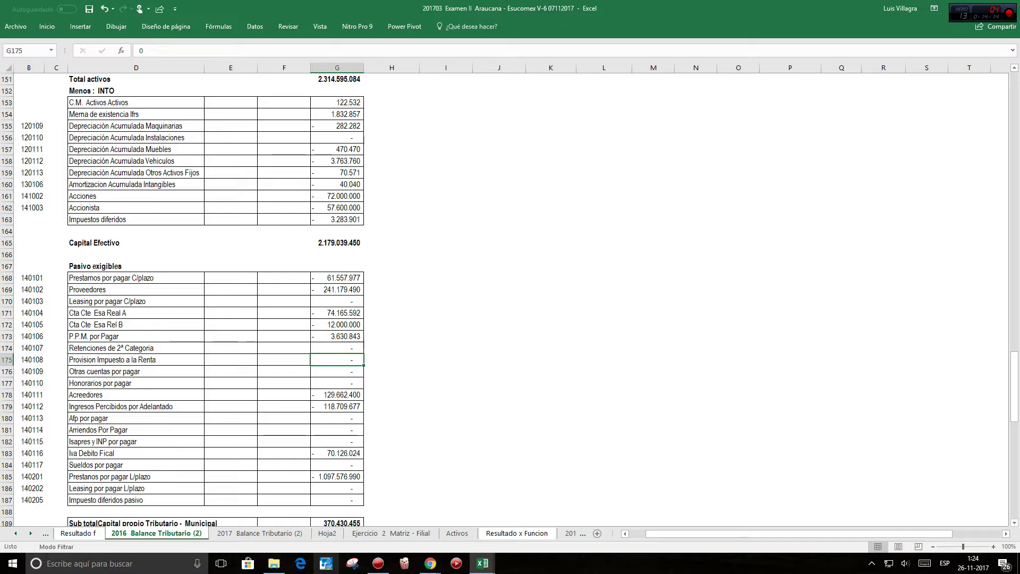
scroll(511, 298, up, 16)
scroll(510, 297, up, 2)
click(392, 278)
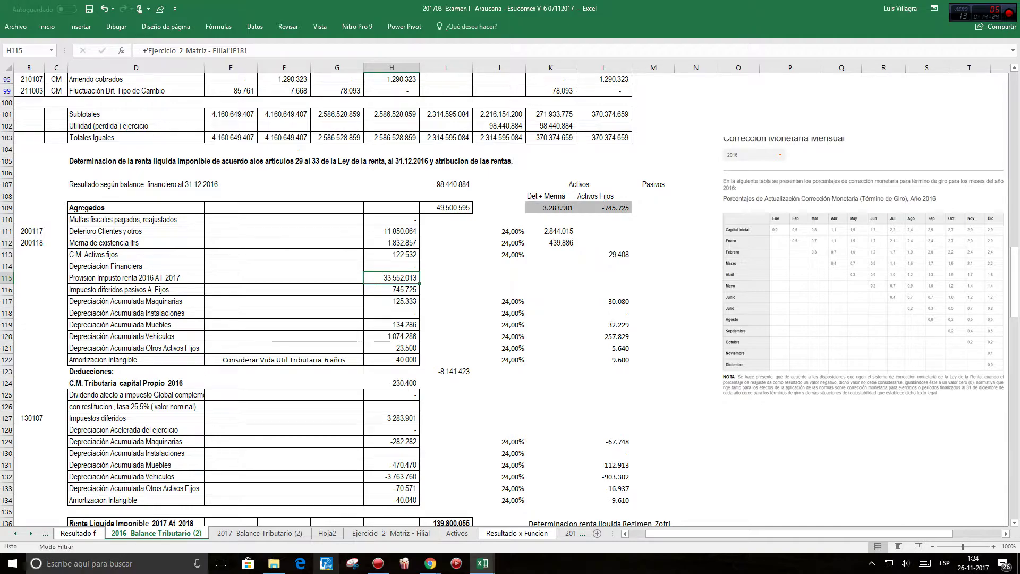
Step: Review the Capital Efectivo and Pasivo exigibles amounts down to the tax equity subtotal
scroll(510, 297, down, 3)
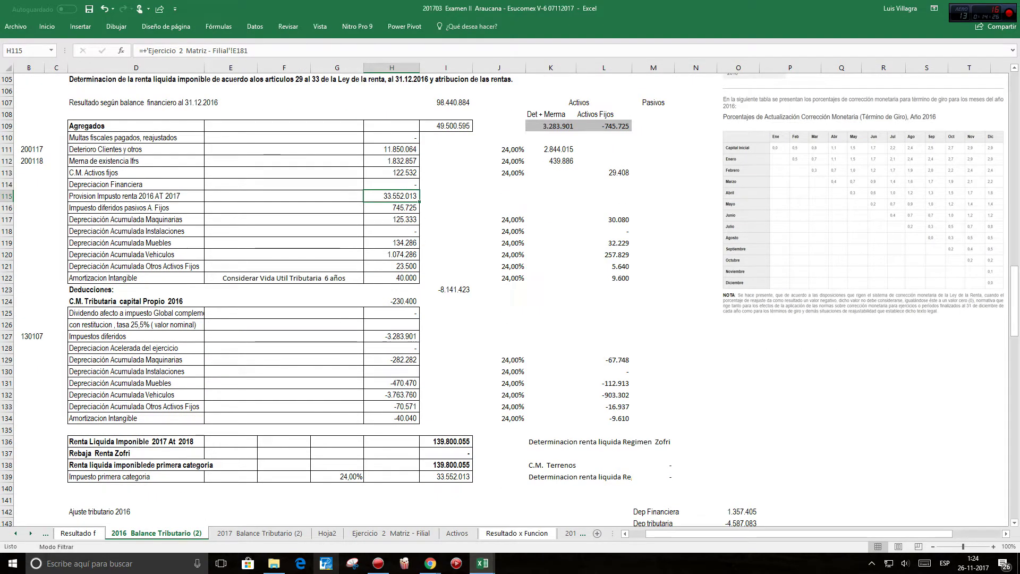
scroll(510, 297, down, 10)
scroll(510, 298, down, 3)
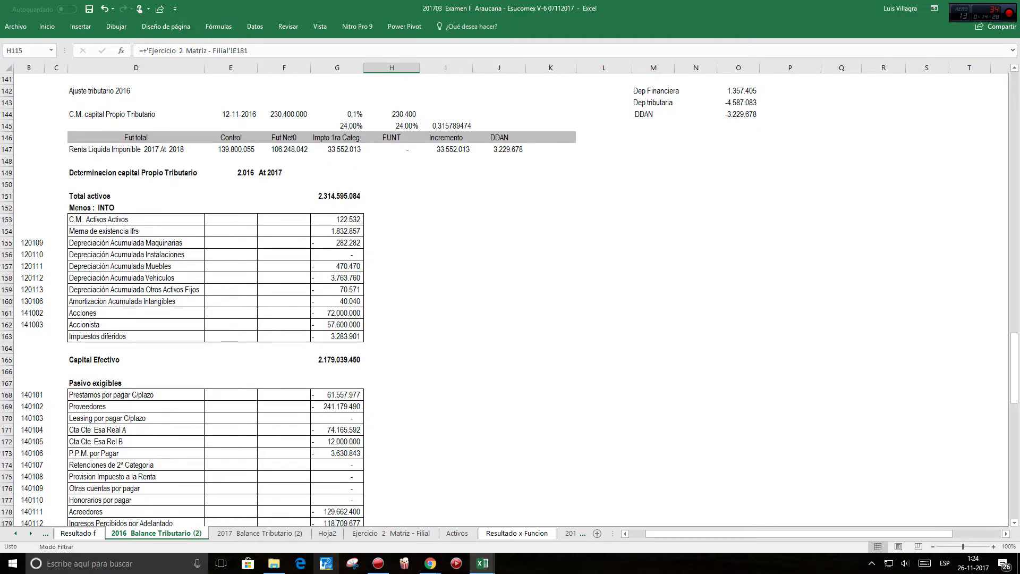
scroll(510, 298, down, 4)
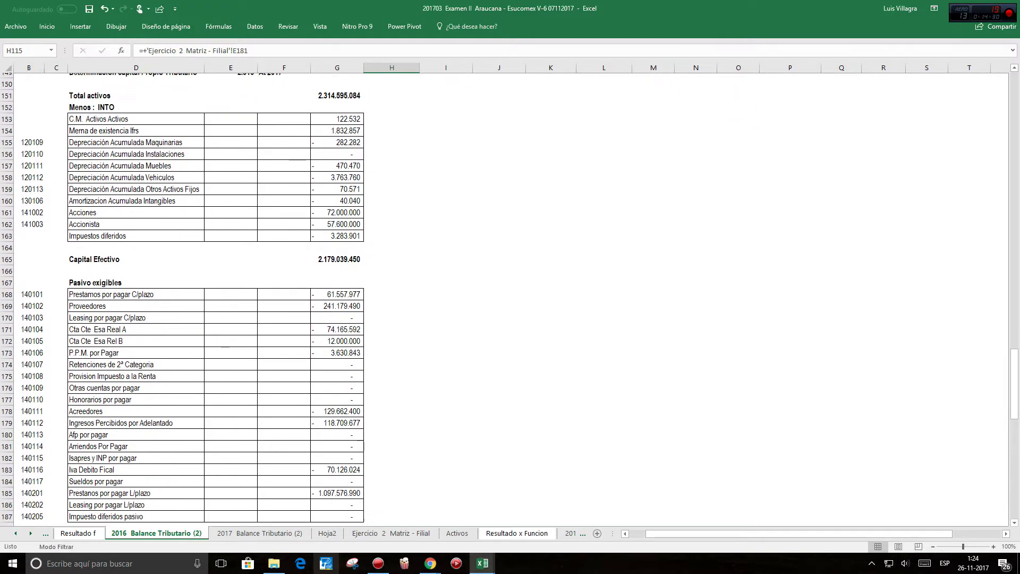
scroll(511, 298, up, 2)
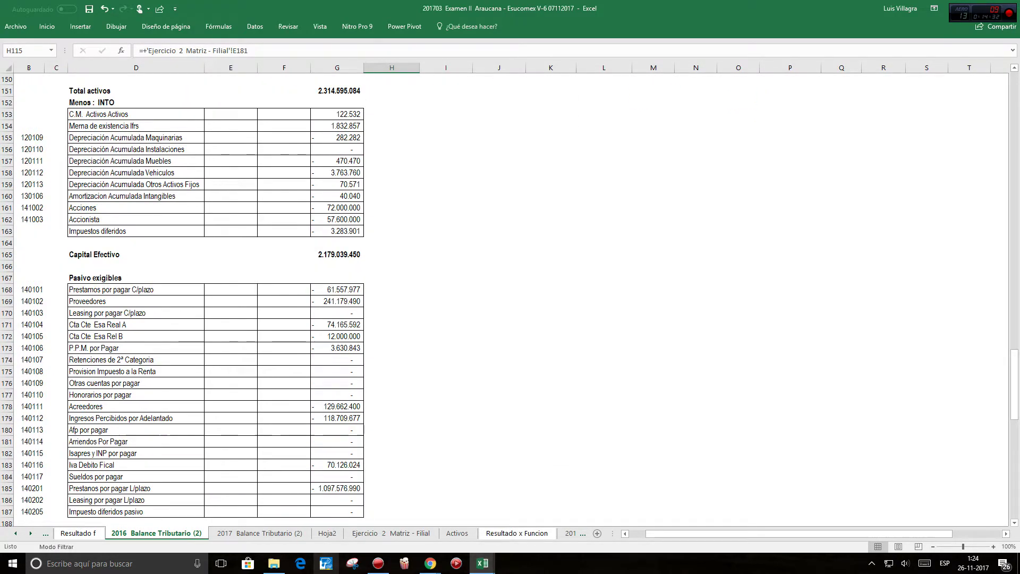
scroll(510, 298, down, 1)
scroll(510, 298, up, 1)
scroll(510, 298, down, 1)
scroll(511, 298, down, 2)
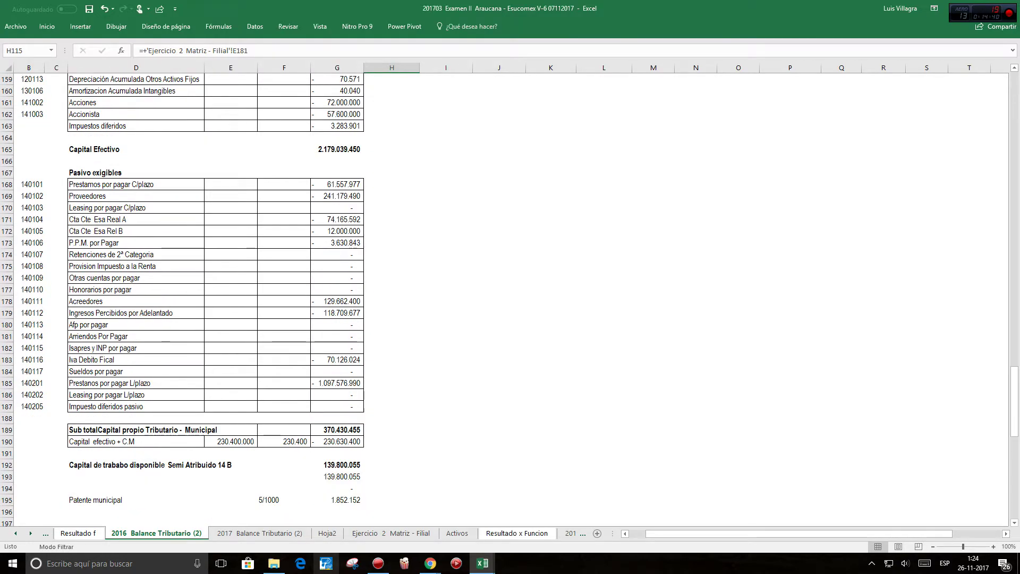
Step: Inspect the range summed by the Sub total Capital propio Tributario - Municipal formula in G189
click(337, 430)
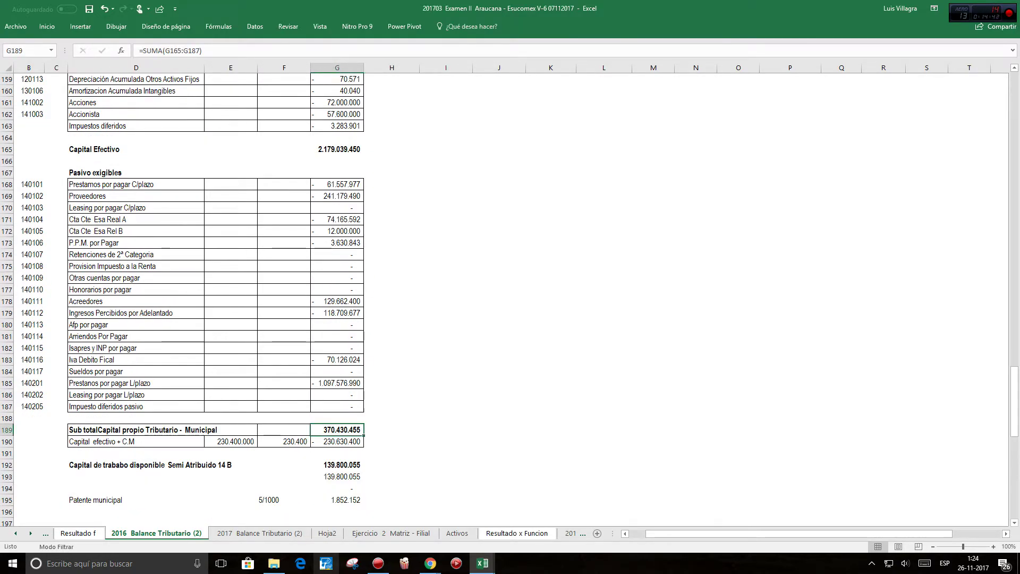
key(F2)
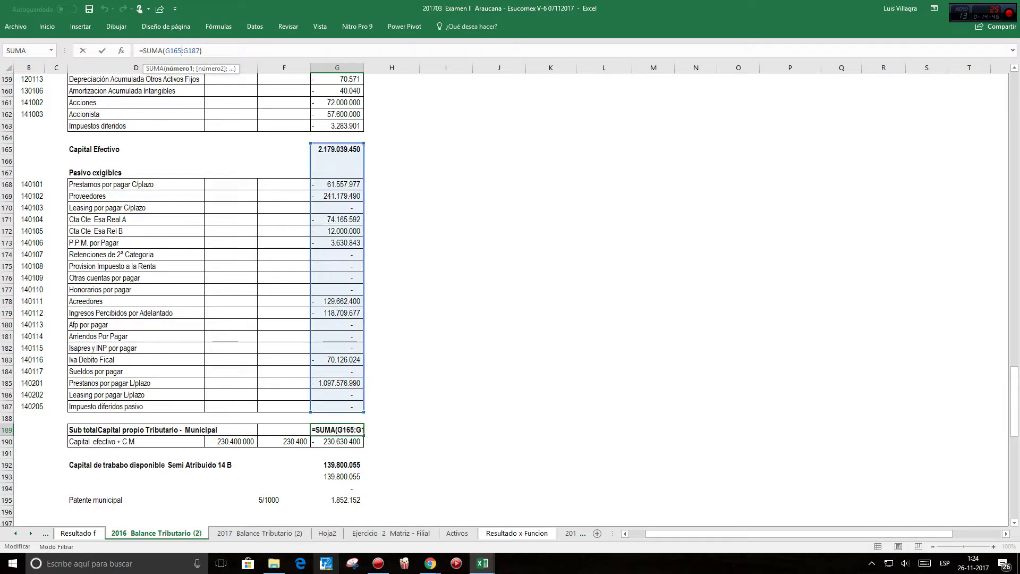
key(Return)
click(337, 418)
Step: Check the formulas for Capital efectivo + C.M in G190 and the available capital, Semi Atribuido 14 B, in G192
click(136, 441)
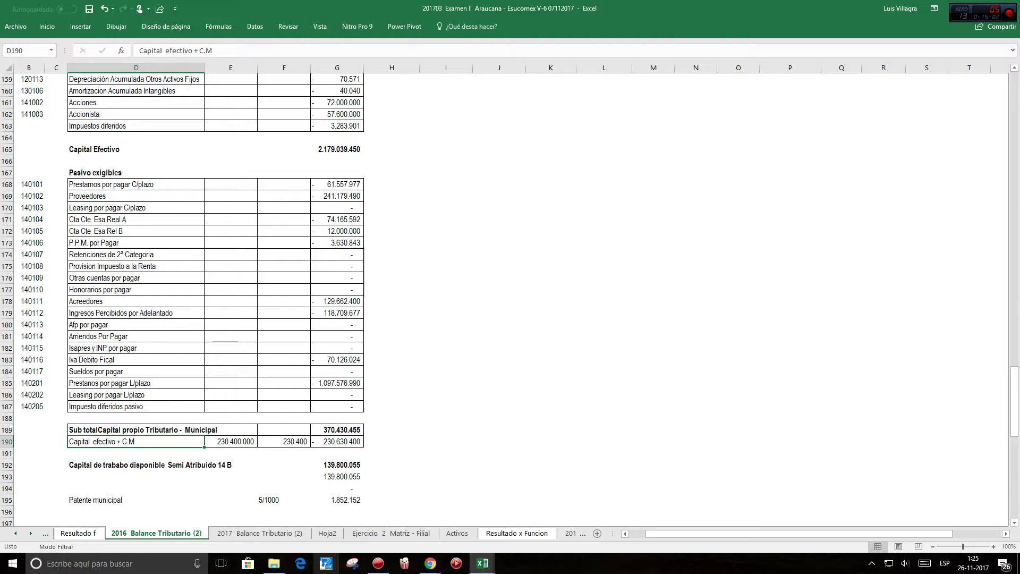
click(337, 441)
click(231, 442)
click(337, 441)
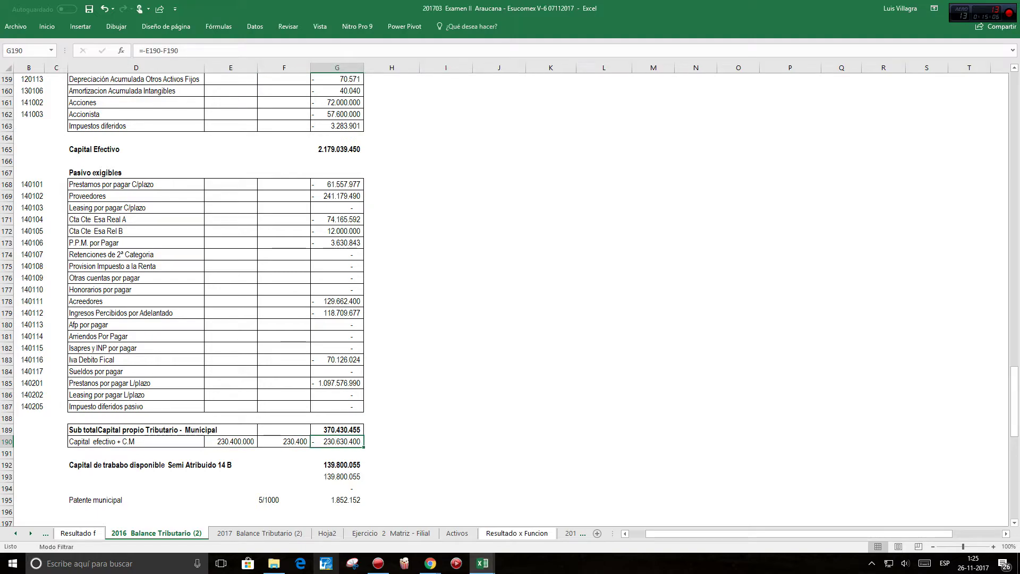
click(136, 464)
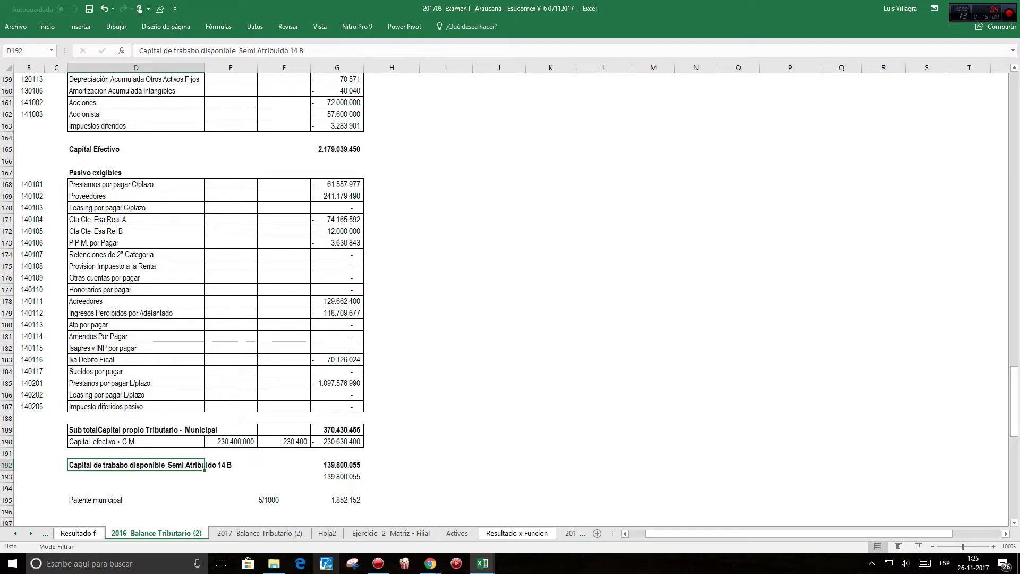
click(337, 464)
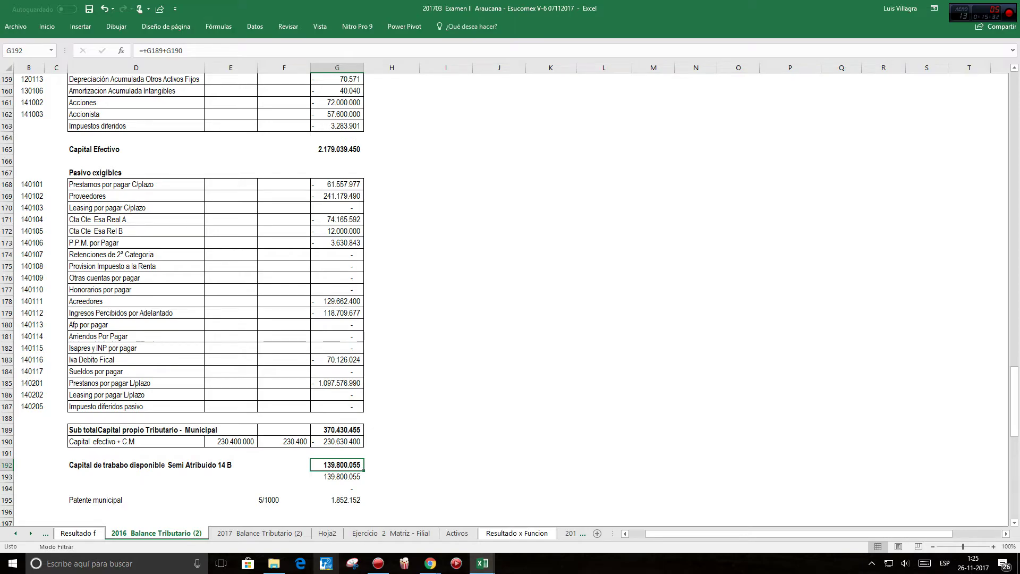
Step: Compare the 14 B available capital in G192 and its control in G193 with the Renta Liquida Imponible in I136 and I138
key(Down)
scroll(510, 297, up, 14)
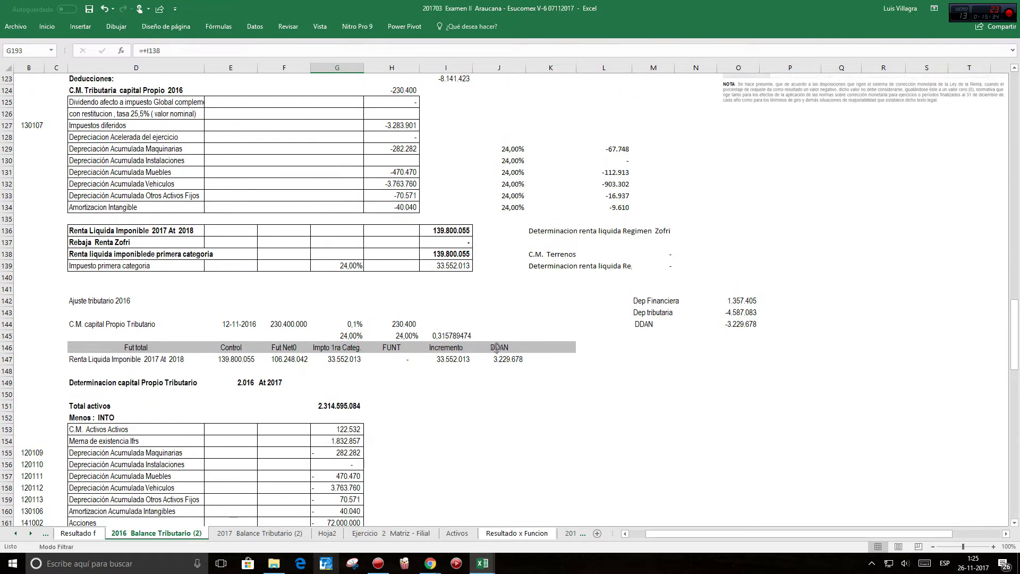
scroll(510, 297, up, 7)
scroll(510, 297, down, 6)
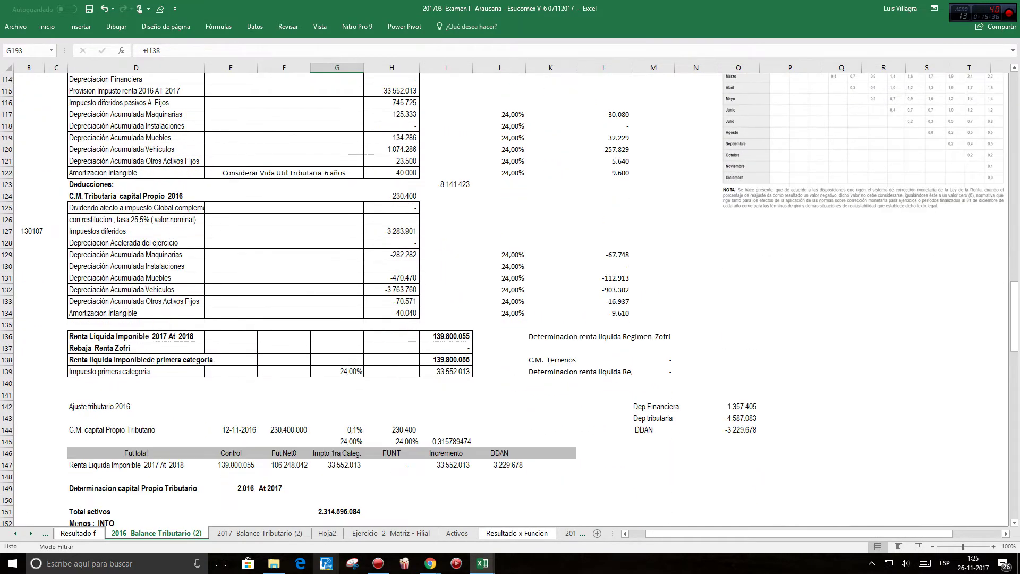
click(445, 359)
click(445, 336)
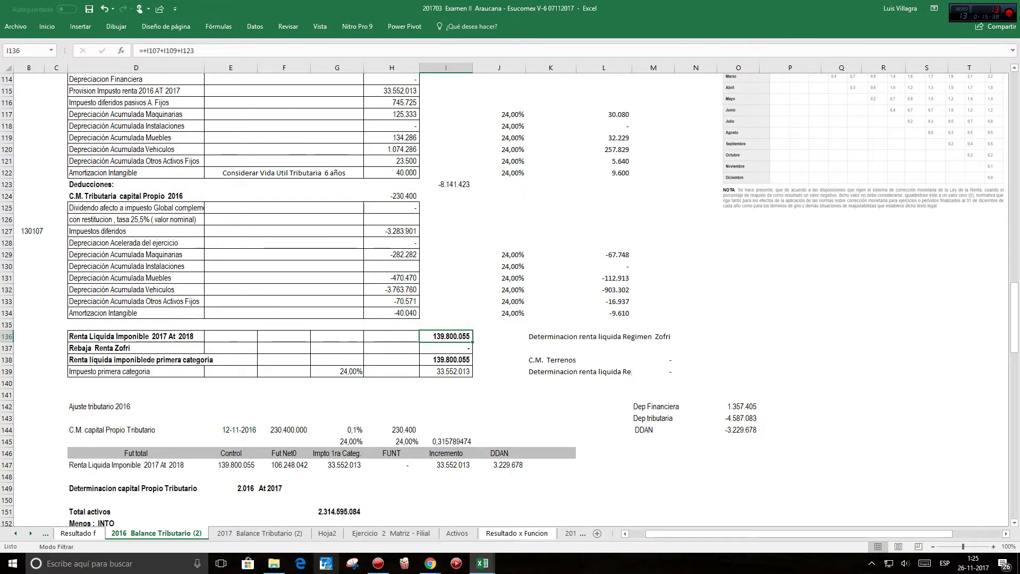
scroll(510, 297, down, 16)
scroll(510, 298, down, 1)
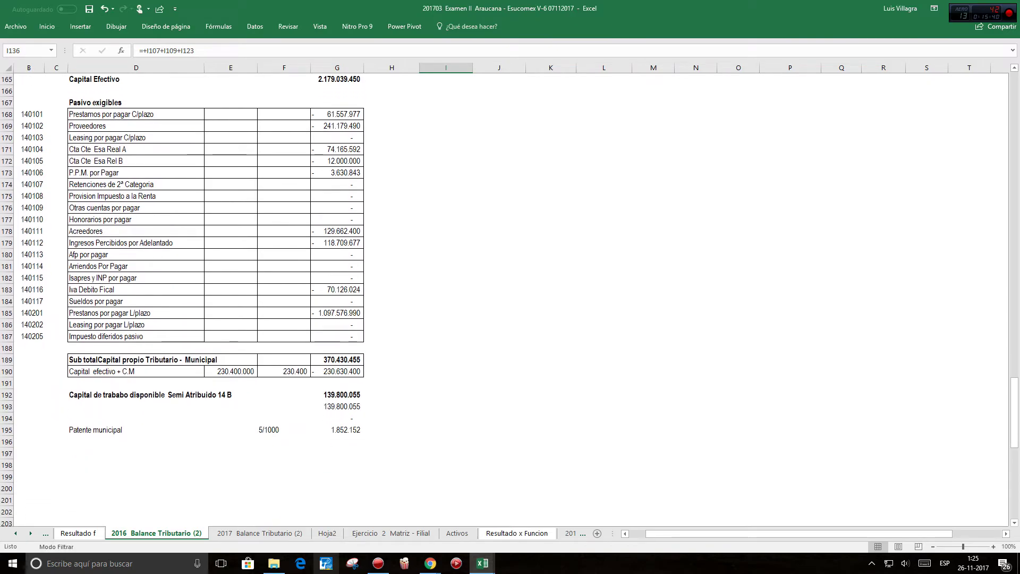
click(337, 394)
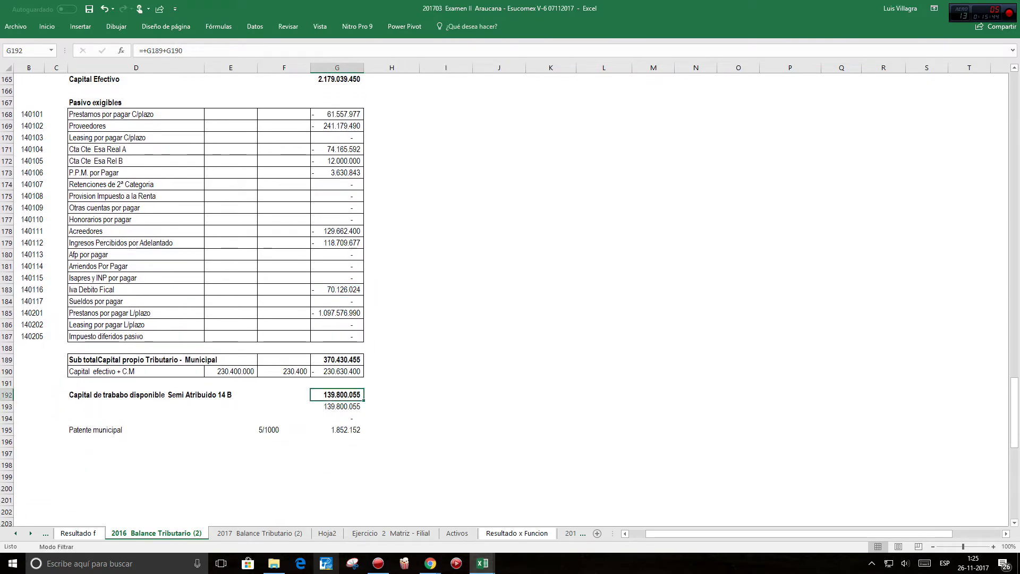
Step: Inspect the Patente municipal row and its formula in G195, including the cell it references
click(136, 429)
click(284, 430)
click(337, 441)
click(337, 429)
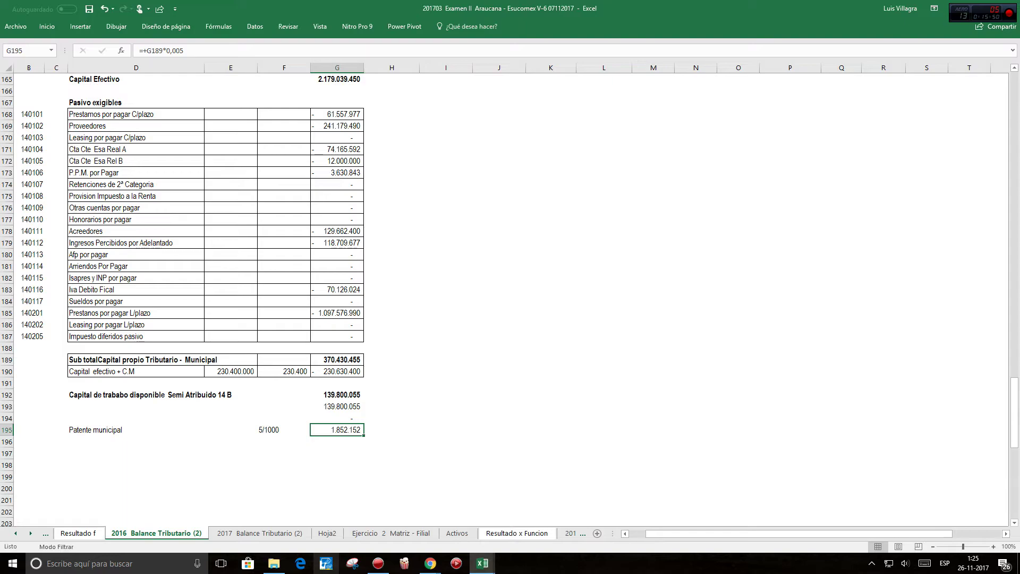
key(F2)
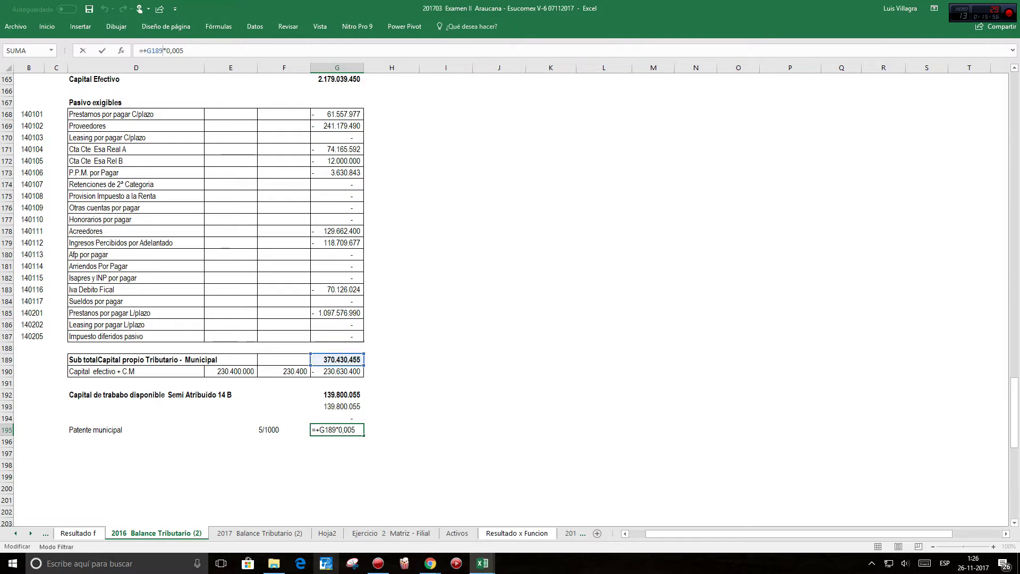
key(Return)
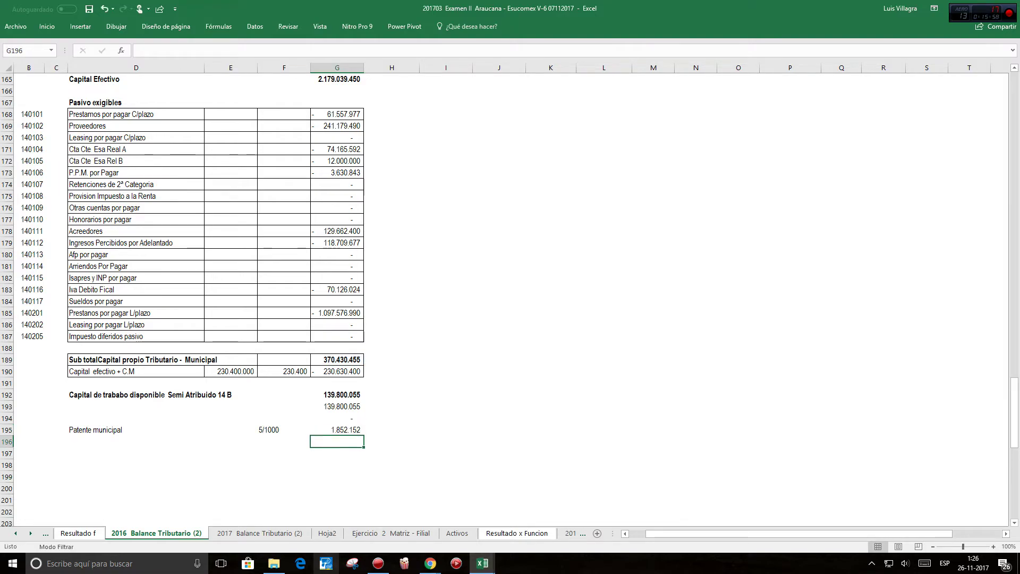
Step: Find the IOS account in the 2016 balance and check its amounts in row 36
scroll(340, 298, up, 7)
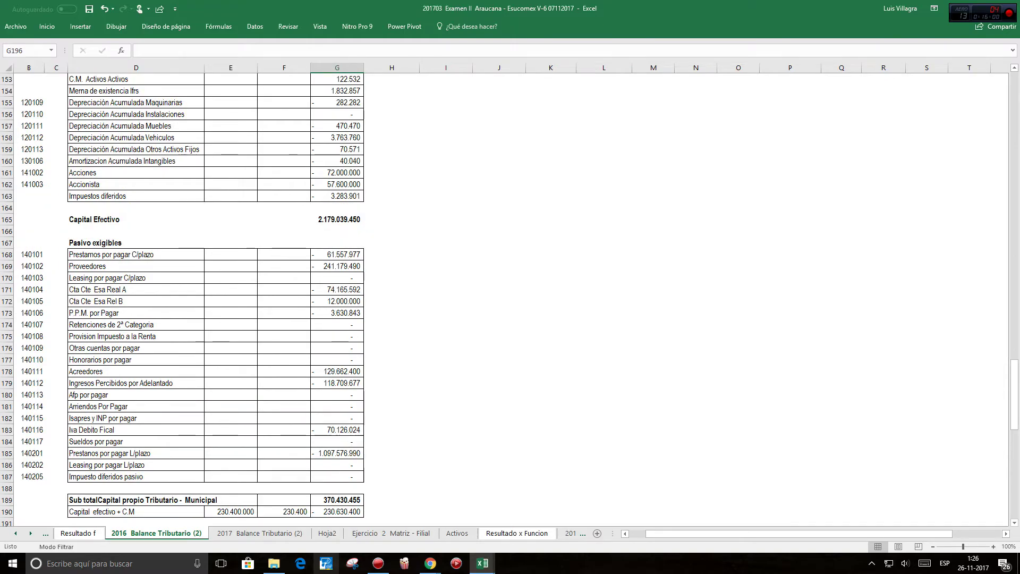
scroll(509, 300, up, 20)
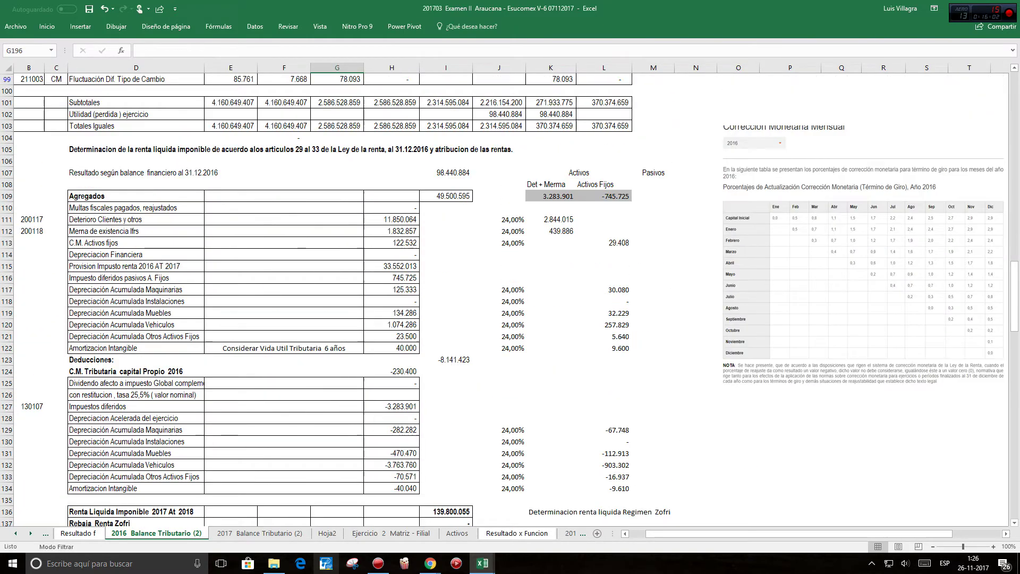
scroll(509, 300, up, 5)
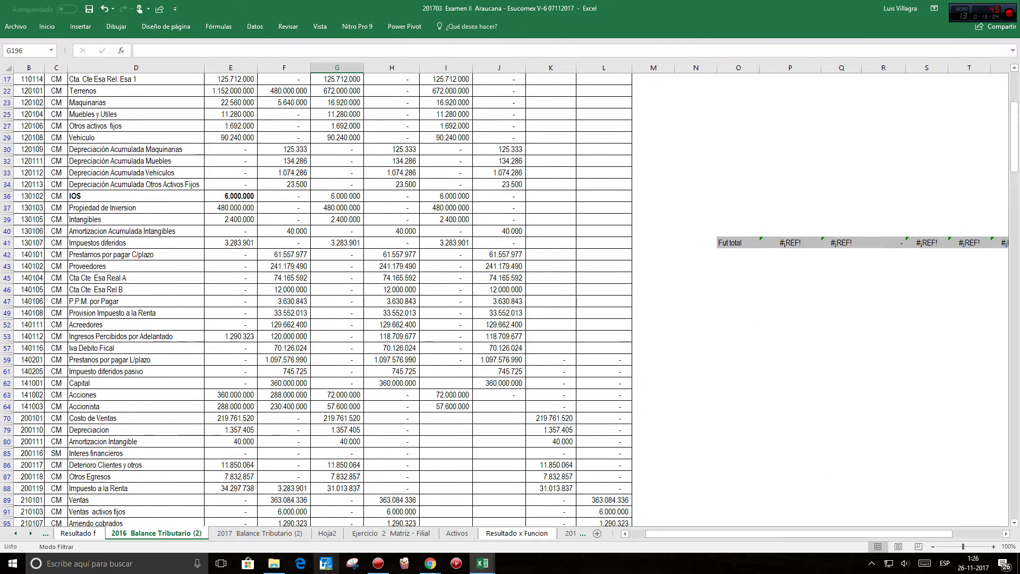
click(230, 196)
click(392, 196)
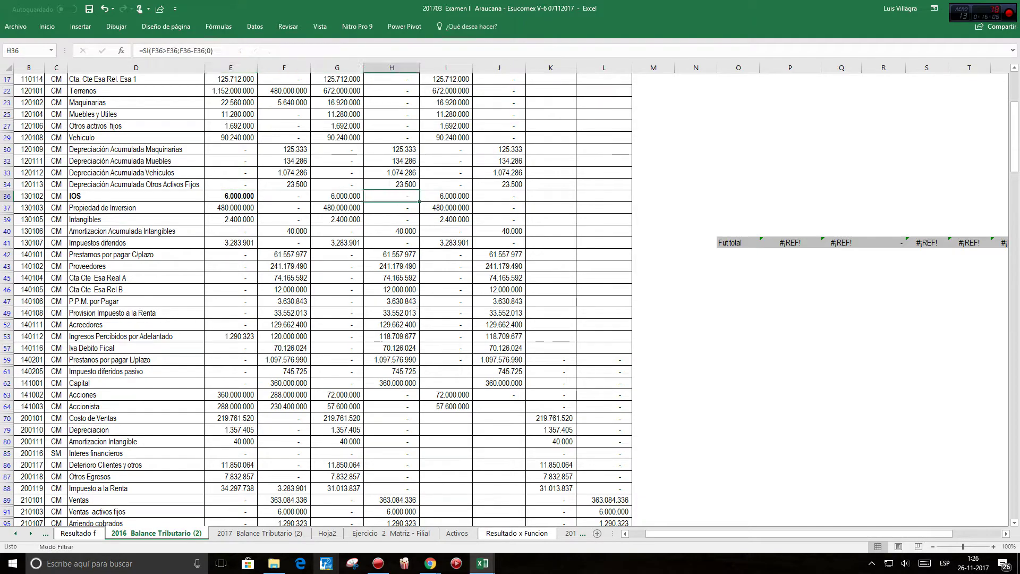
Step: Change the Patente municipal formula in G195 to =+(G189-I36)*0,005, subtracting the IOS investment from the tax equity subtotal
scroll(391, 196, down, 10)
scroll(509, 300, down, 15)
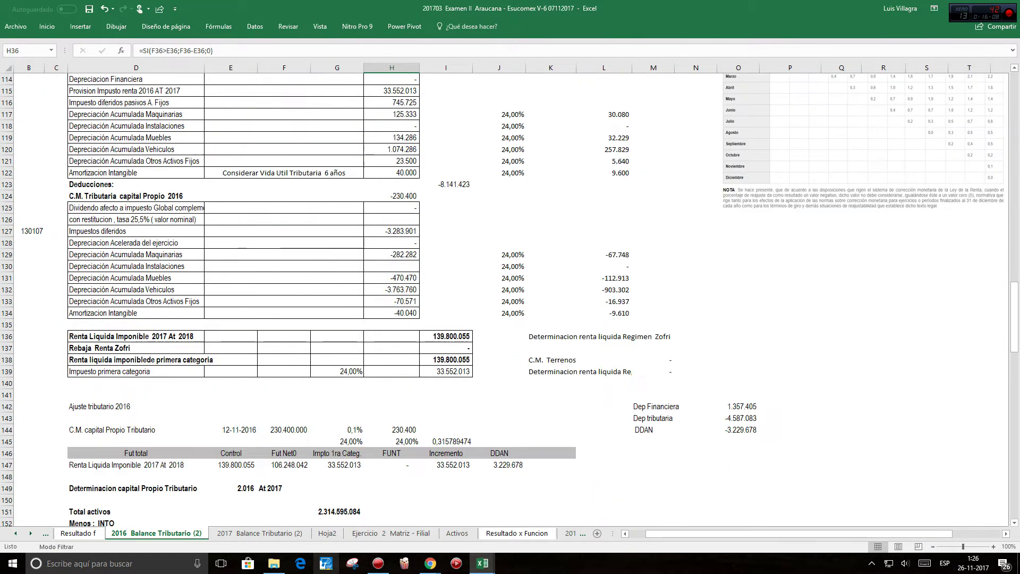
scroll(509, 299, down, 11)
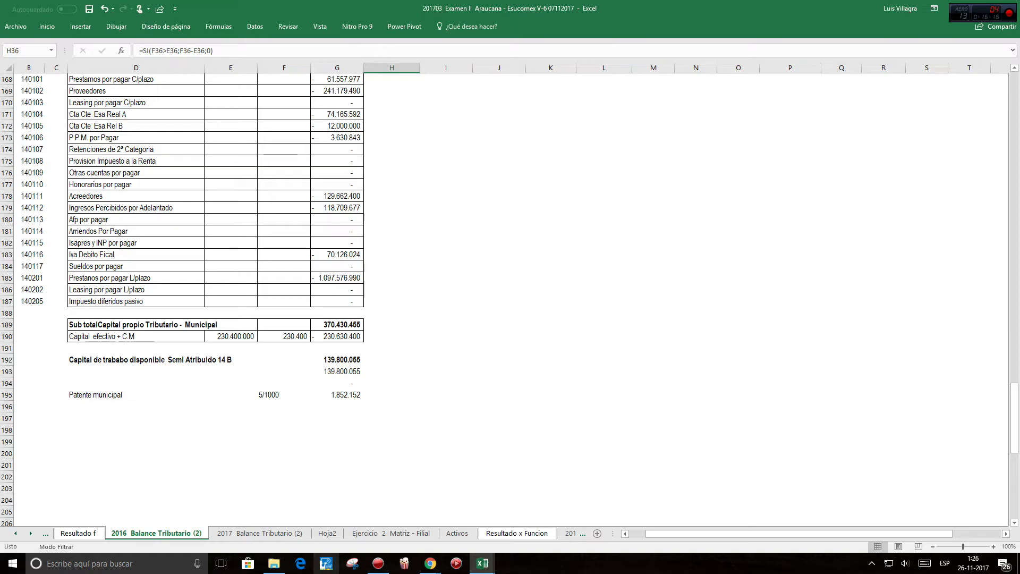
click(135, 395)
click(284, 395)
click(337, 395)
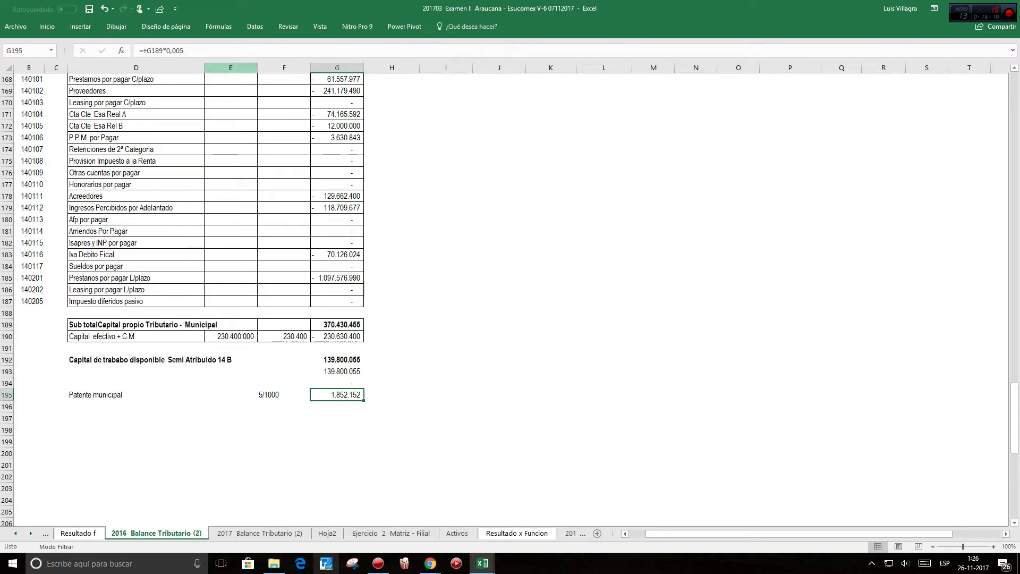
key(F2)
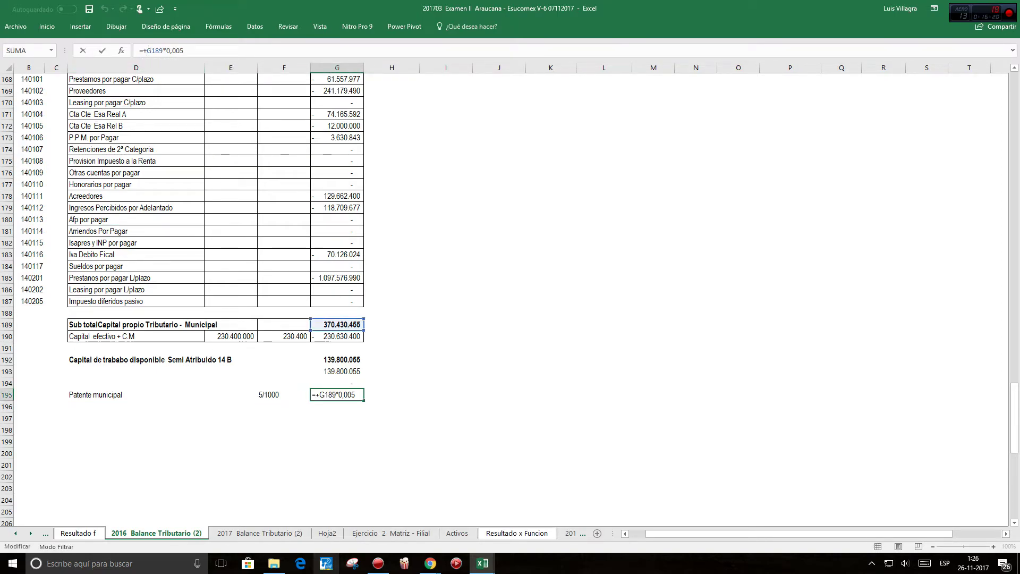
text(()
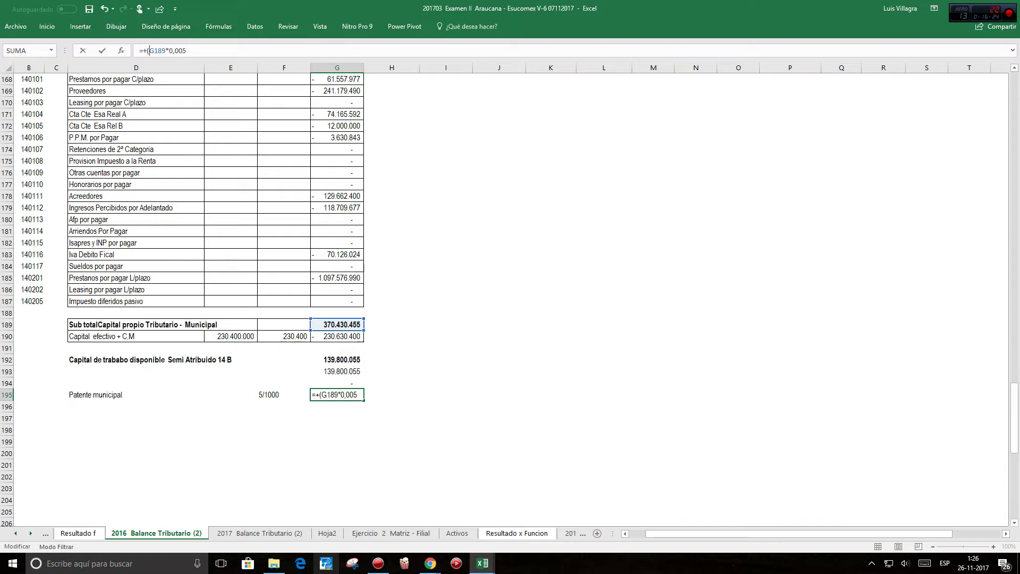
key(Right)
text(-)
drag(1014, 438, 1014, 166)
click(446, 184)
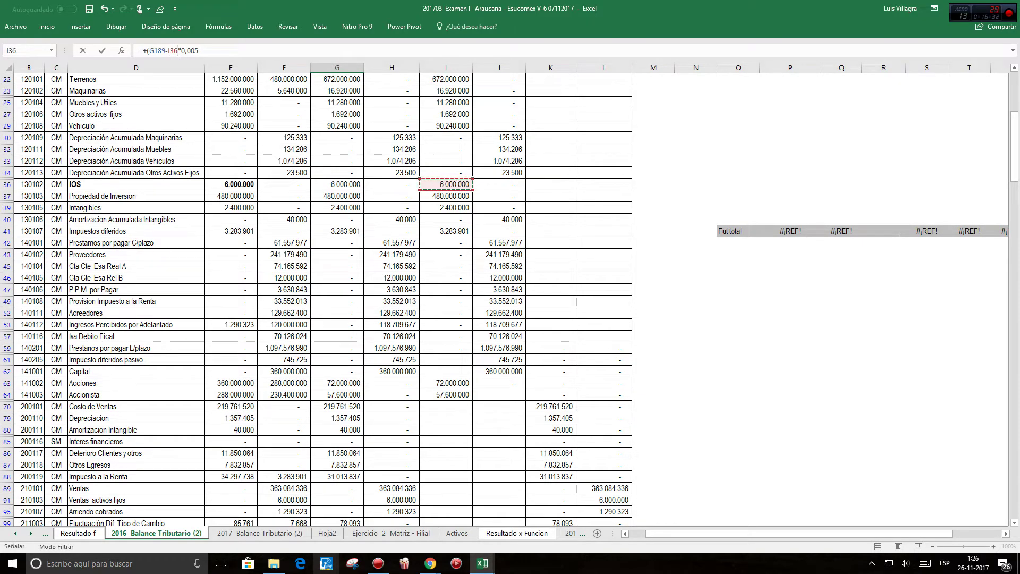
text())
key(Return)
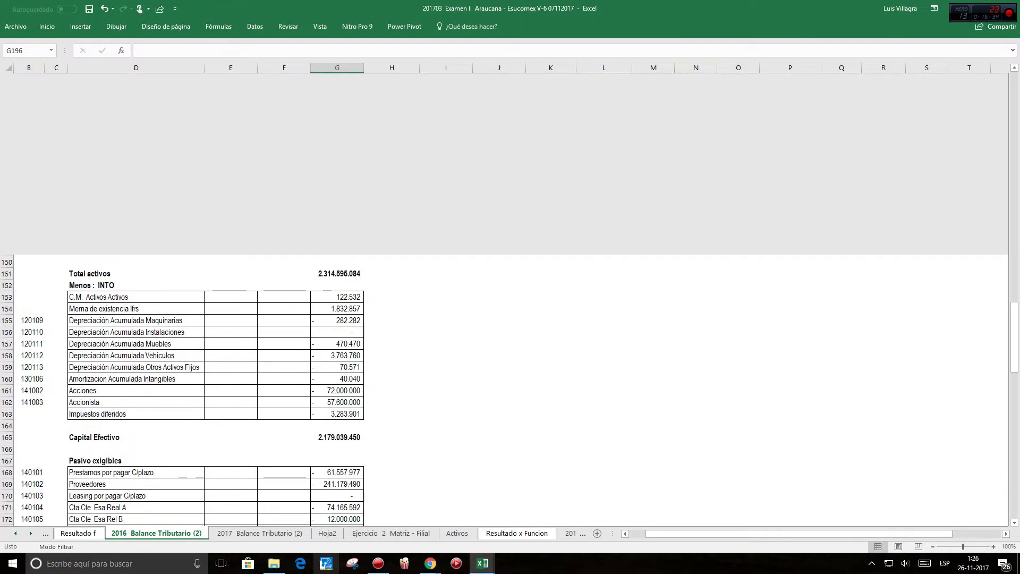
scroll(340, 297, down, 2)
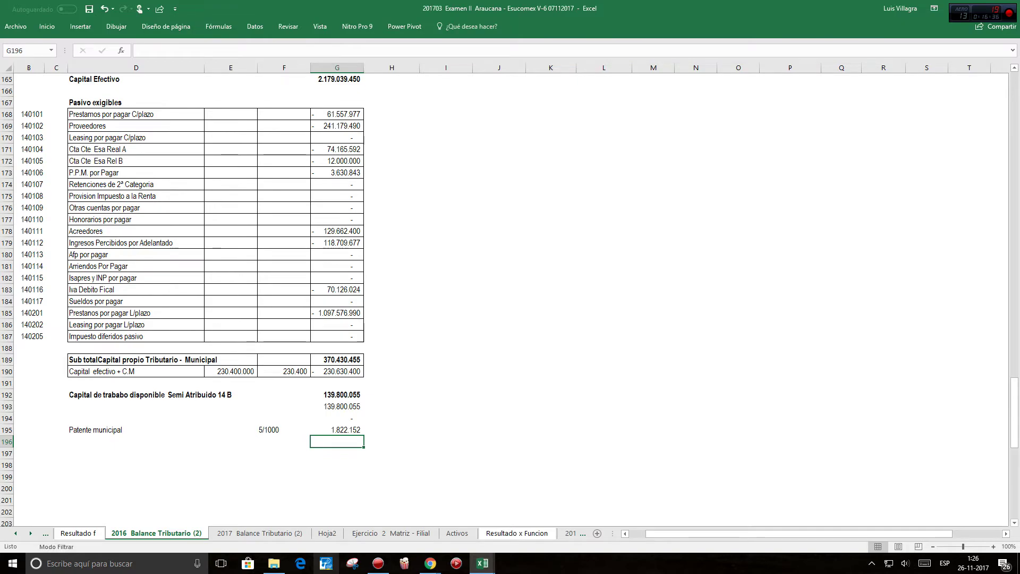
Step: Check the Patente municipal row and the difference formula between G192 and G193 in G194
key(Up)
key(Left)
key(Left)
key(Left)
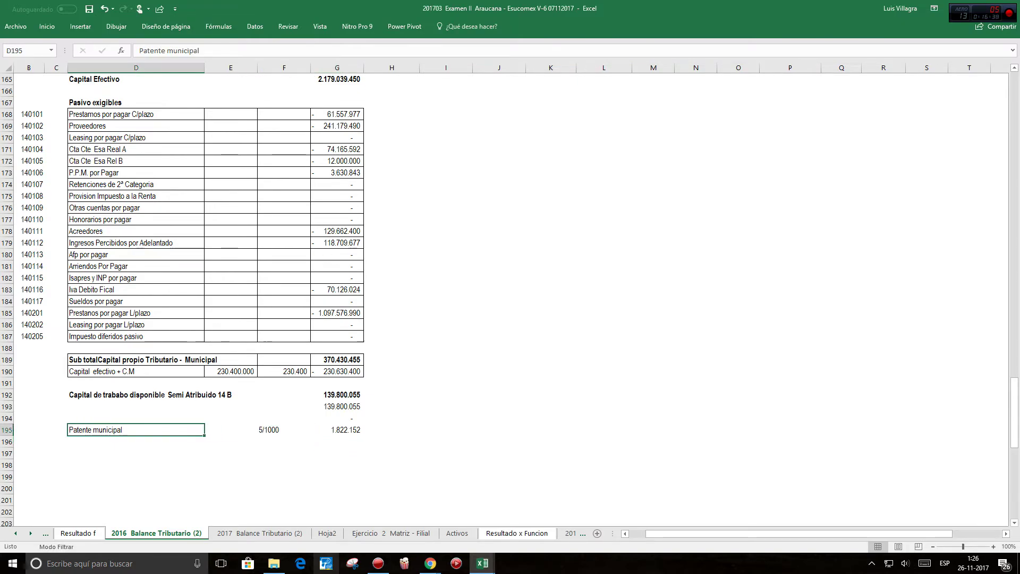
click(337, 419)
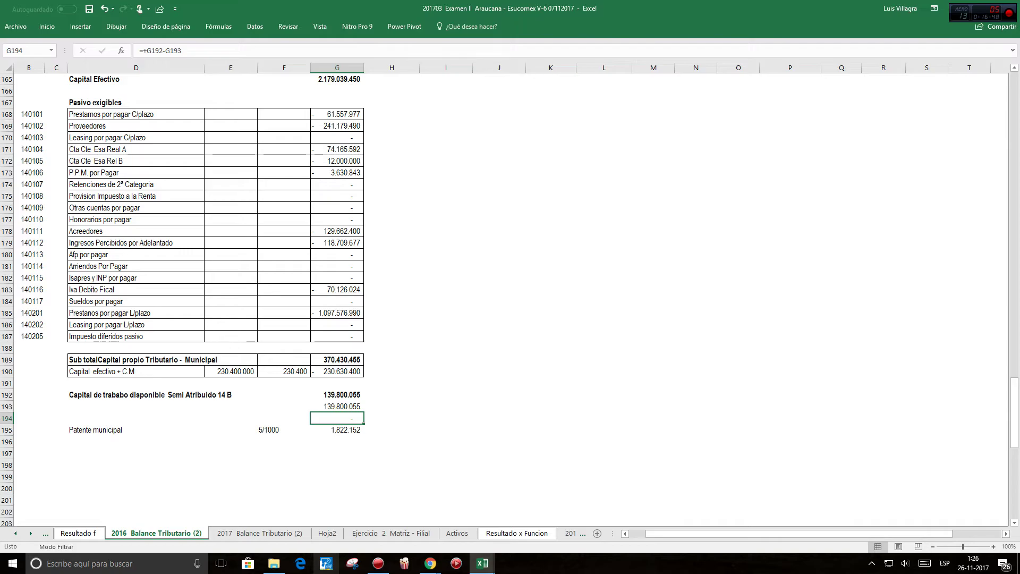
Step: Review the 2016 balance accounts, the Agregados and Deducciones, and the taxable income determination down to the Fut total table
scroll(510, 297, up, 1)
scroll(340, 298, up, 20)
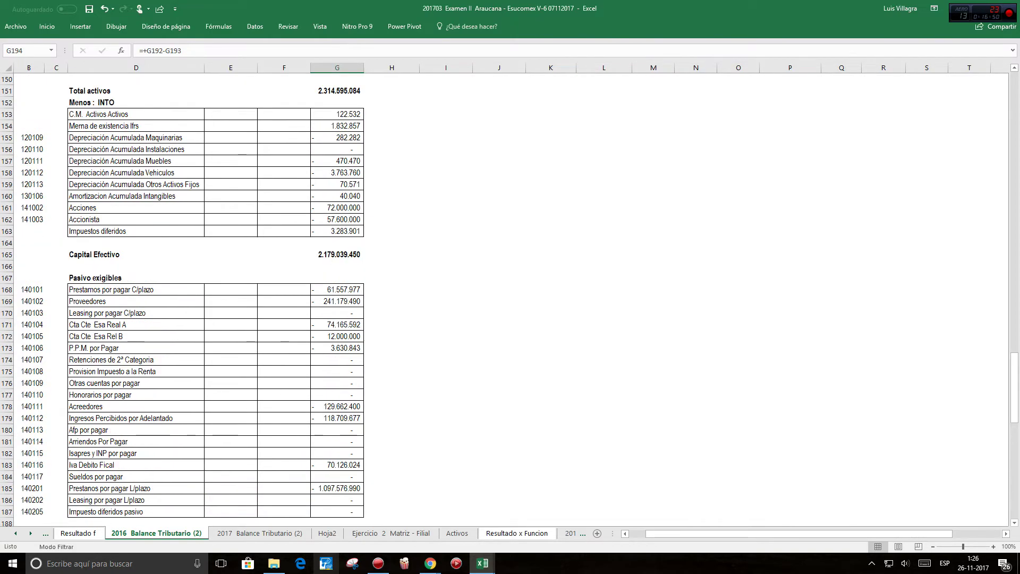
scroll(341, 298, up, 8)
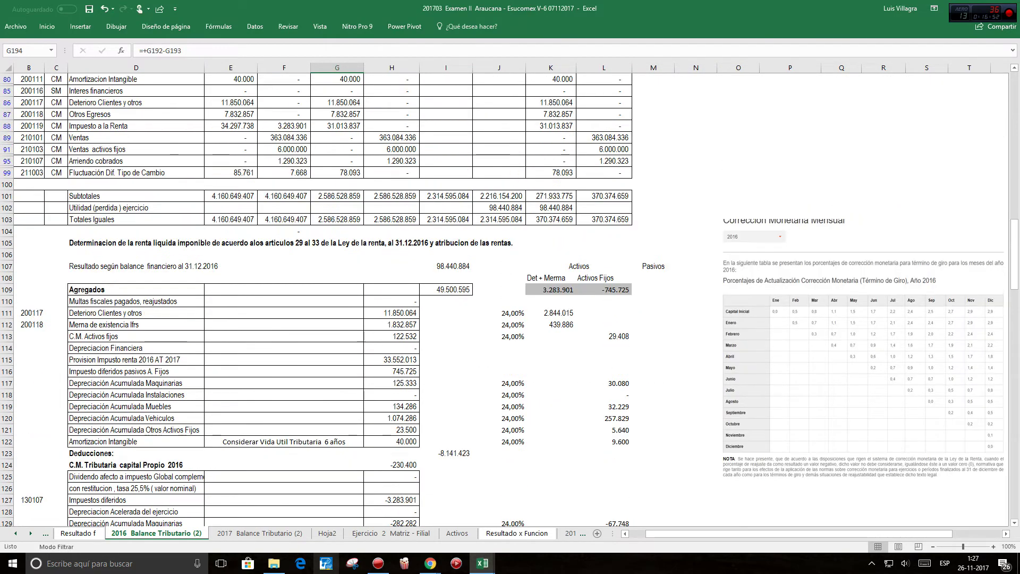
scroll(340, 297, up, 10)
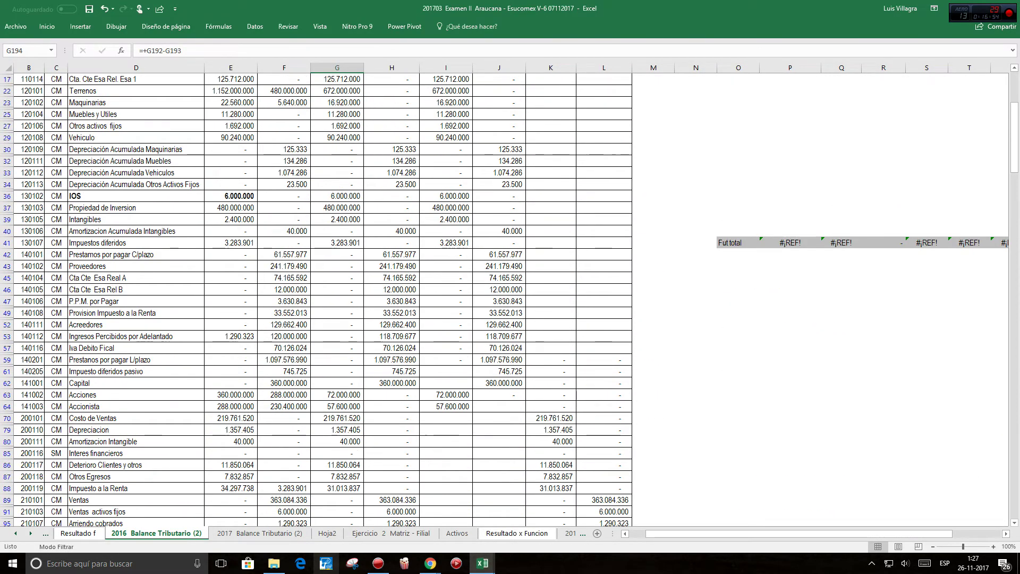
scroll(340, 297, down, 6)
scroll(340, 298, down, 7)
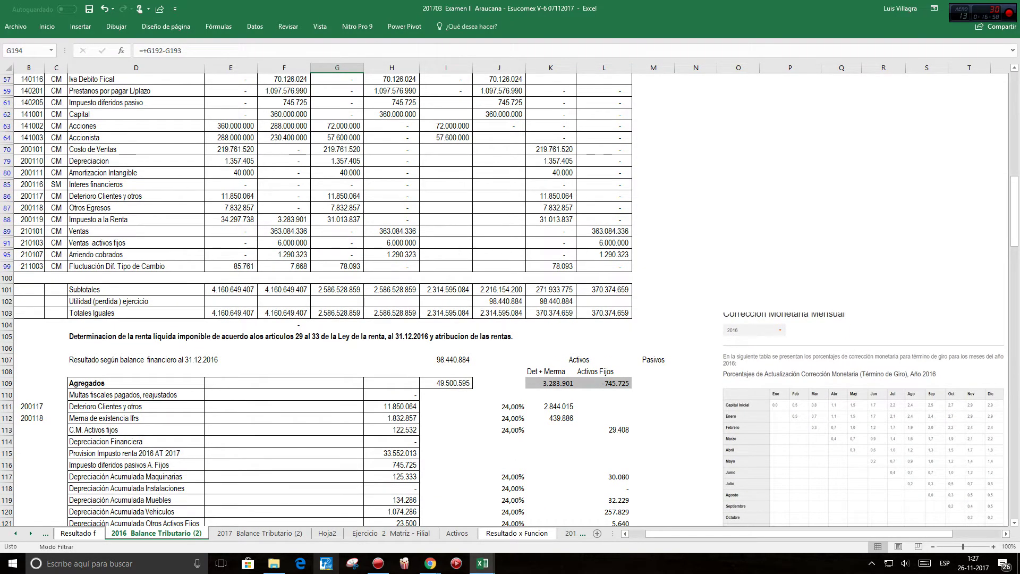
scroll(340, 298, down, 3)
scroll(340, 297, down, 3)
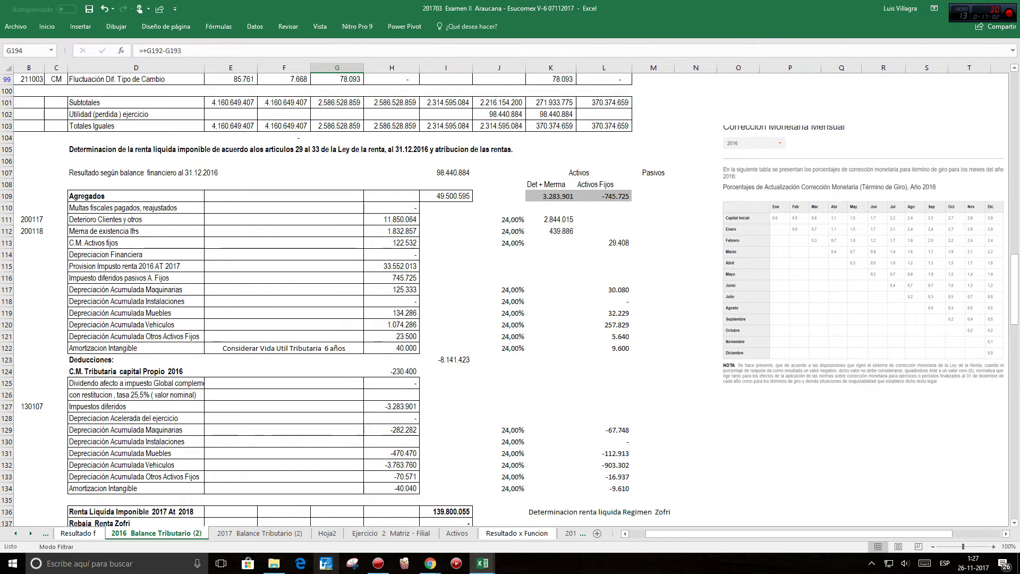
scroll(340, 297, down, 8)
scroll(340, 298, down, 2)
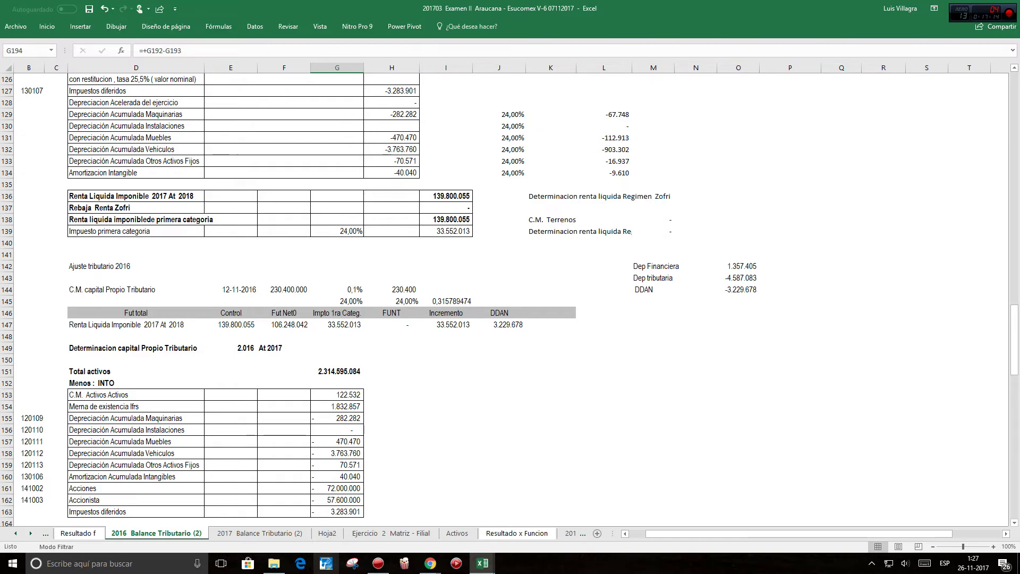
Step: Check the Control formula in E147, the Incremento factor in I145 and the Incremento amount in I147
click(231, 324)
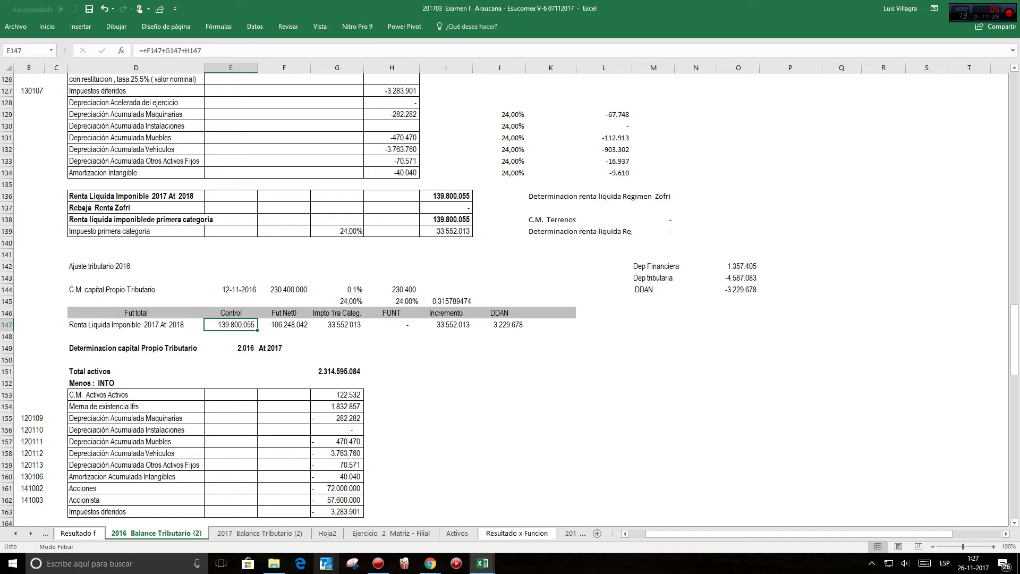
click(445, 301)
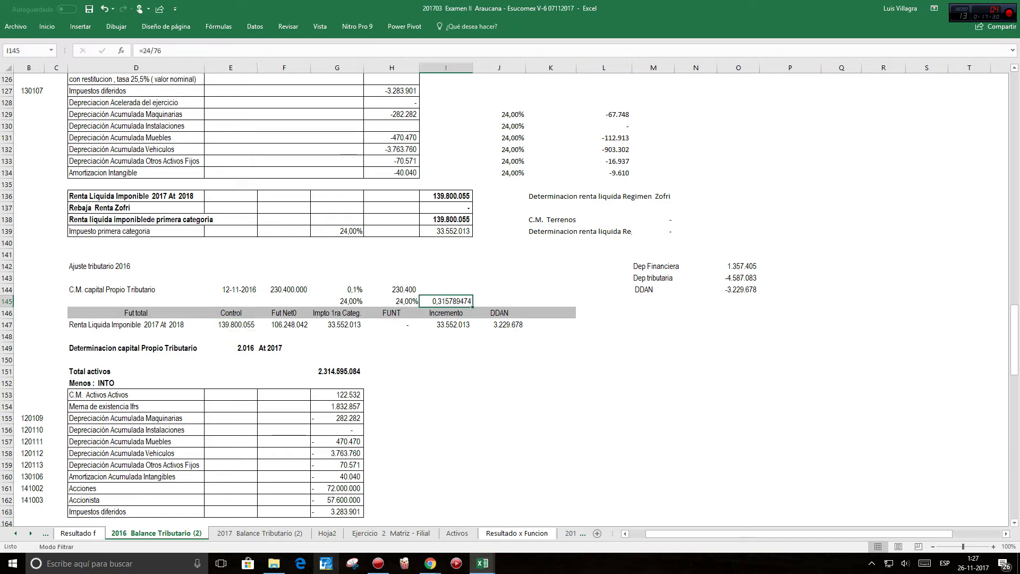
key(Down)
key(Down)
click(446, 301)
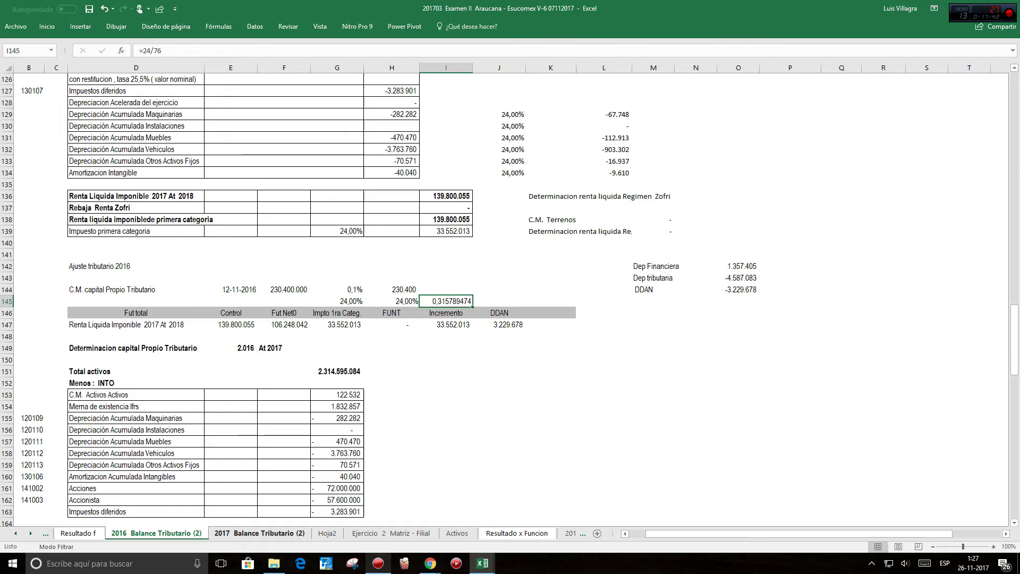
Step: Review the capital propio tributario determination from Total activos down to the Patente municipal
click(446, 406)
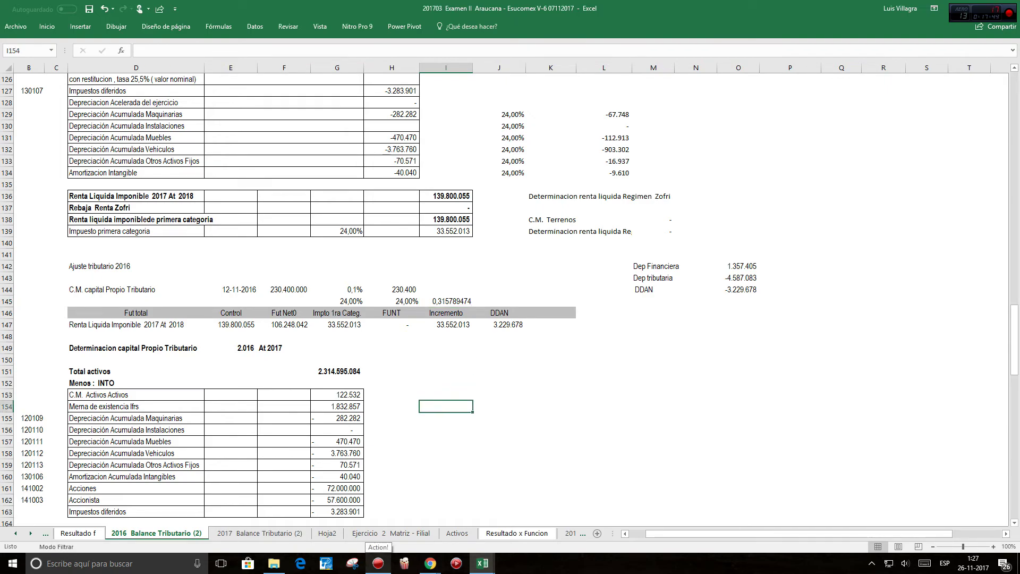
click(498, 382)
scroll(511, 298, up, 2)
scroll(510, 298, down, 2)
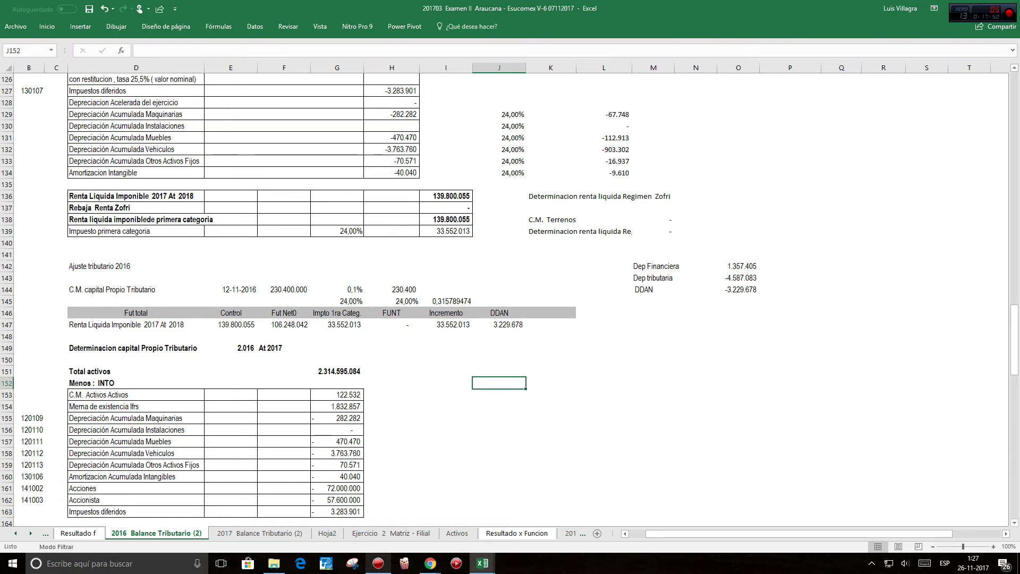
scroll(509, 300, down, 4)
scroll(509, 300, down, 6)
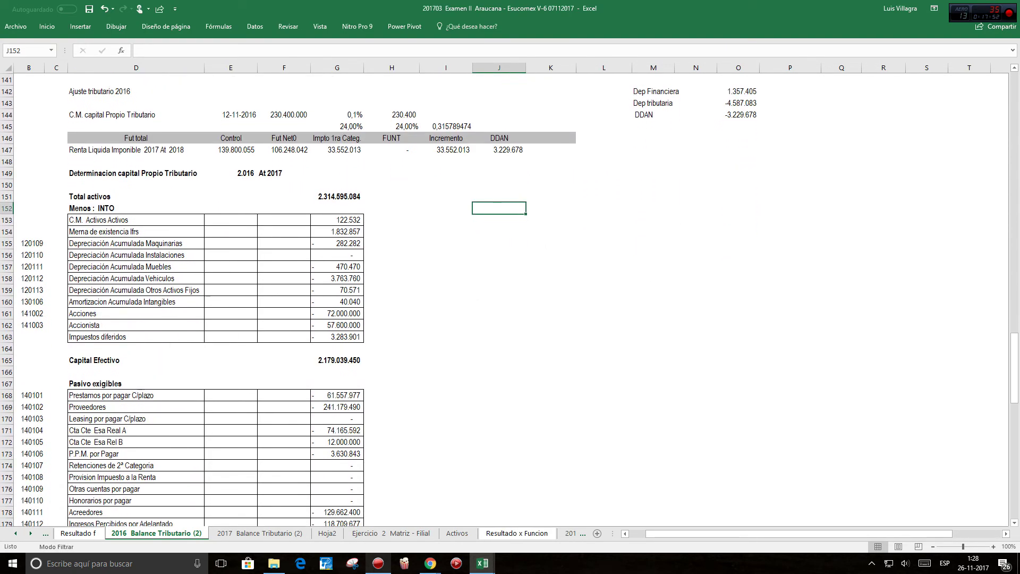
scroll(509, 300, down, 2)
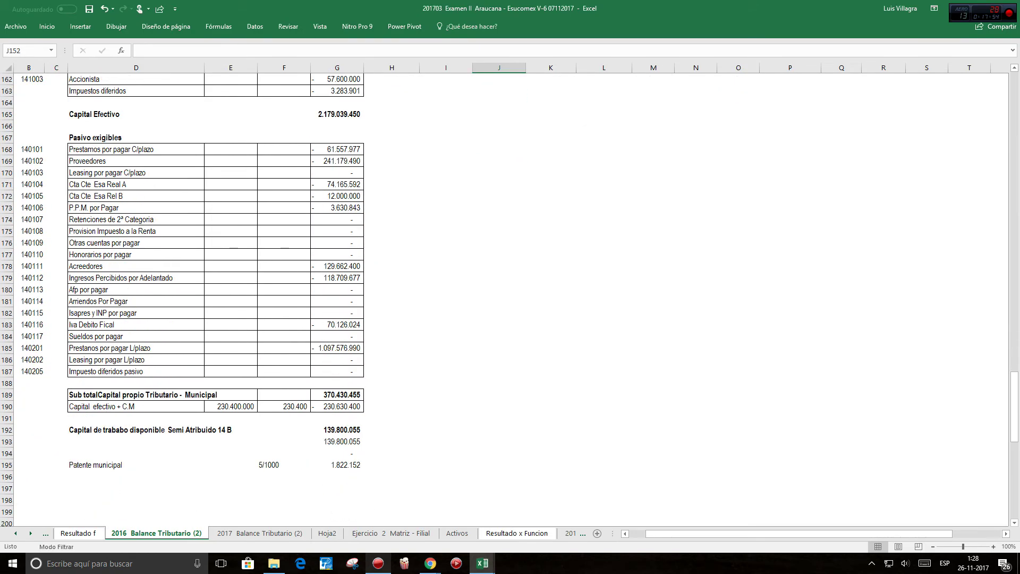
Step: Return to the beginning of the Inmobiliaria Choacer SPA 2016 balance and save the workbook
scroll(509, 299, up, 2)
scroll(509, 300, up, 19)
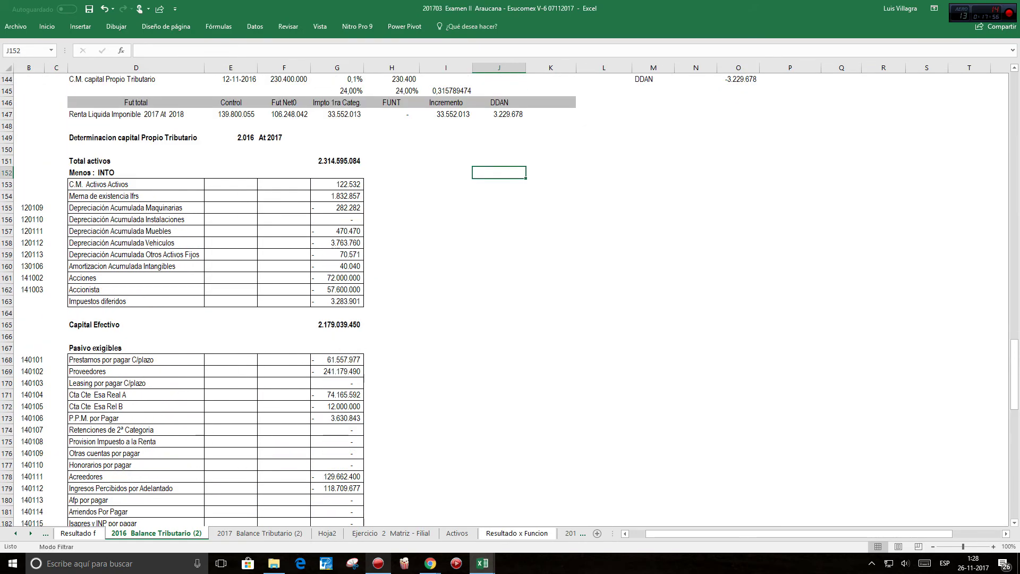
scroll(509, 300, up, 12)
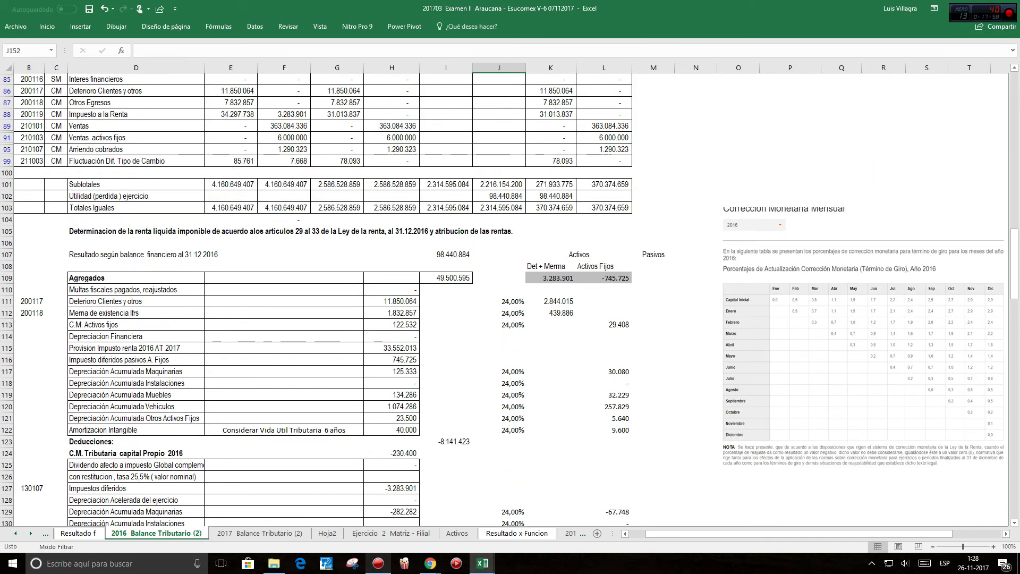
scroll(509, 300, up, 5)
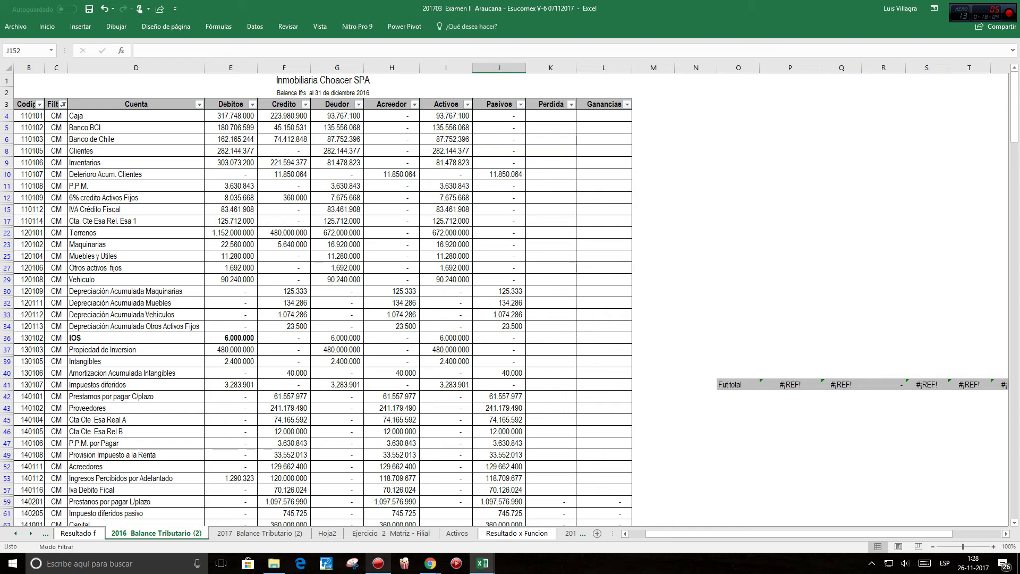
key(ctrl+s)
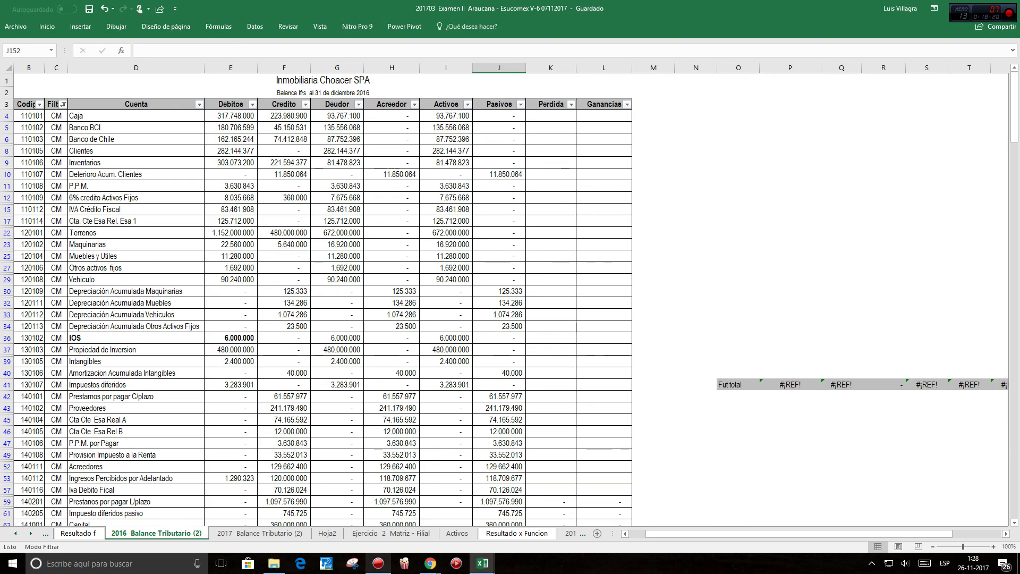
click(378, 563)
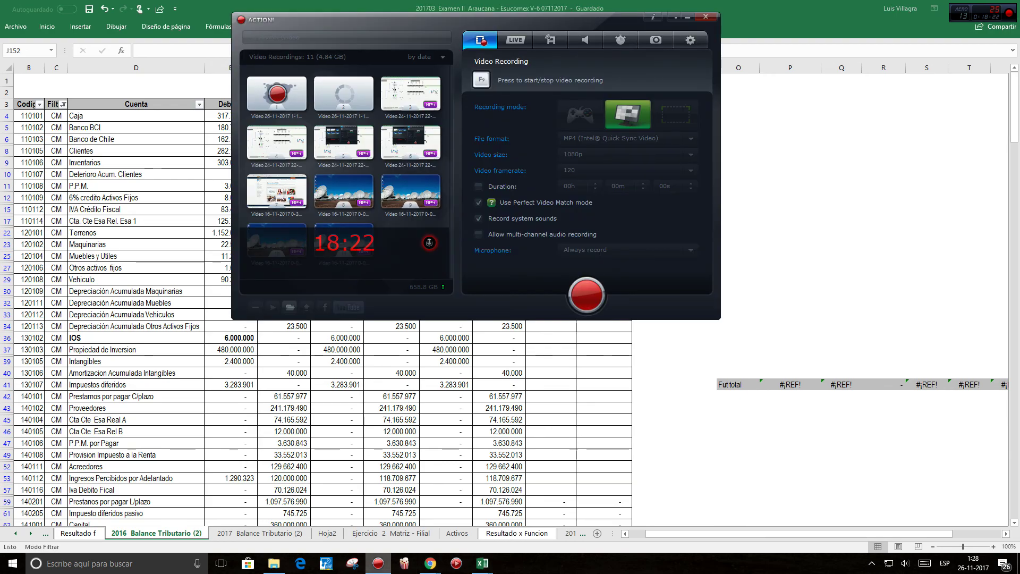